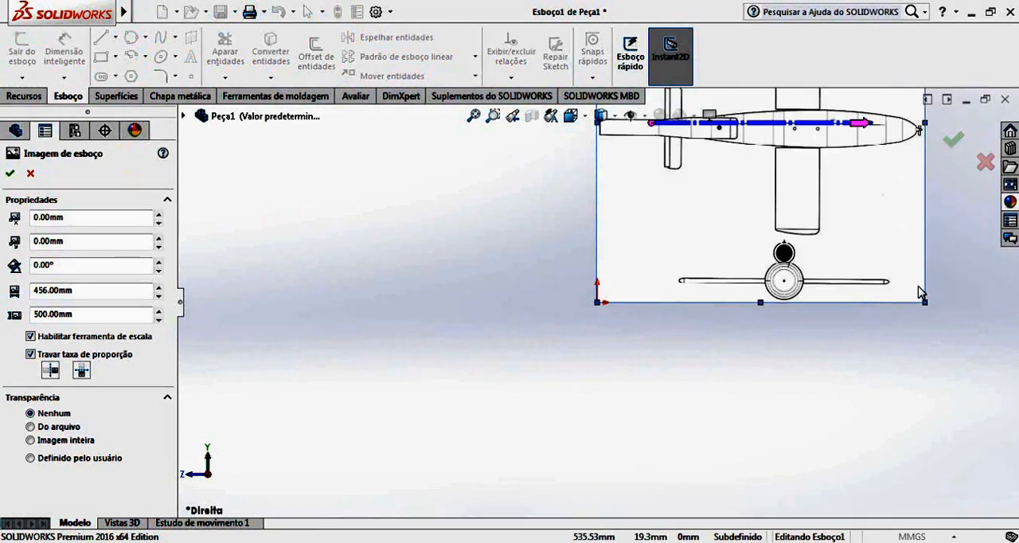
Move the aircraft sketch picture until the nose of the middle plan view sits near the sketch origin.
{"action": "scroll", "coordinate": [772, 214], "scroll_direction": "down", "scroll_amount": 4}
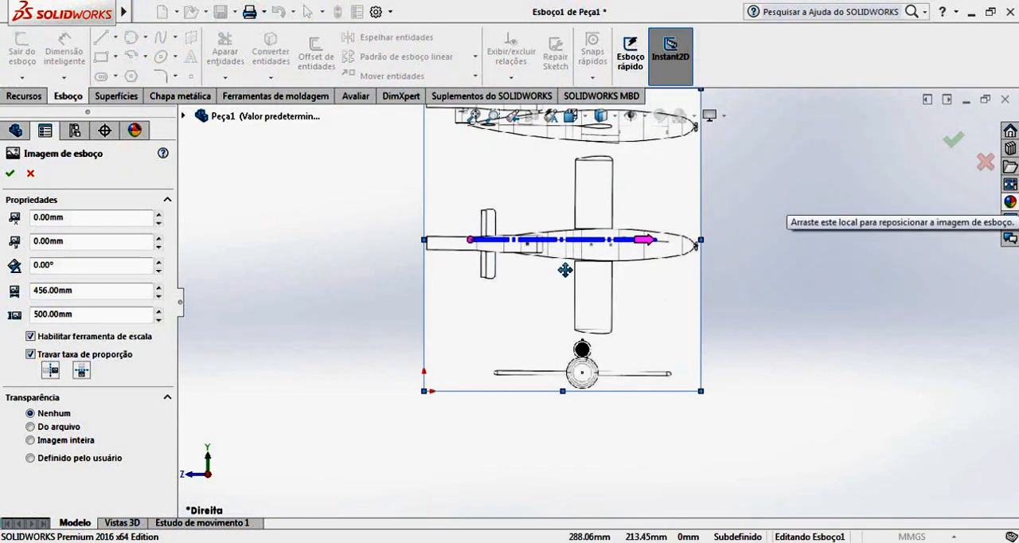
{"action": "scroll", "coordinate": [464, 280], "scroll_direction": "down", "scroll_amount": 2}
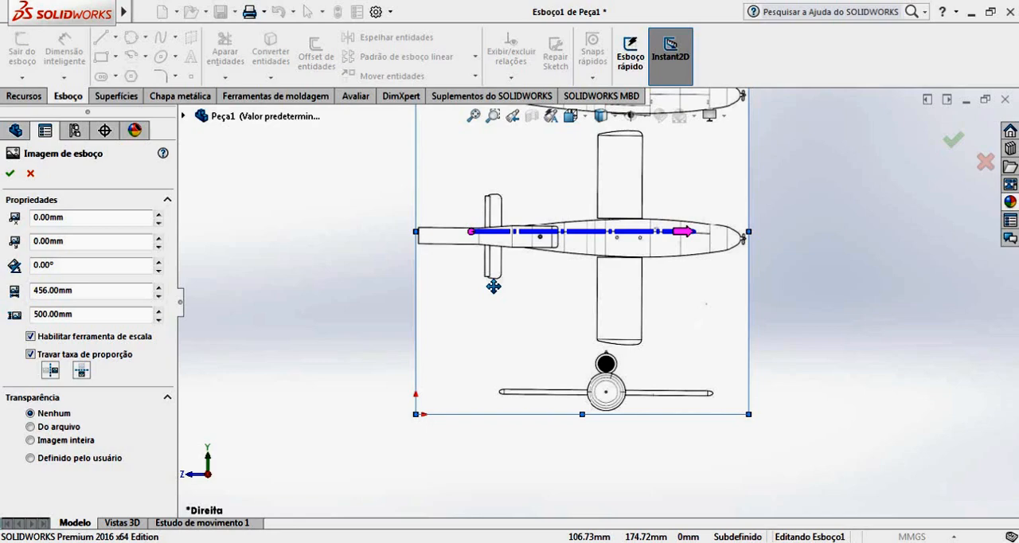
{"action": "mouse_move", "coordinate": [645, 313]}
{"action": "left_mouse_down"}
{"action": "mouse_move", "coordinate": [616, 377]}
{"action": "mouse_move", "coordinate": [614, 358]}
{"action": "mouse_move", "coordinate": [634, 374]}
{"action": "mouse_move", "coordinate": [643, 367]}
{"action": "mouse_move", "coordinate": [599, 369]}
{"action": "mouse_move", "coordinate": [483, 405]}
{"action": "left_mouse_up"}
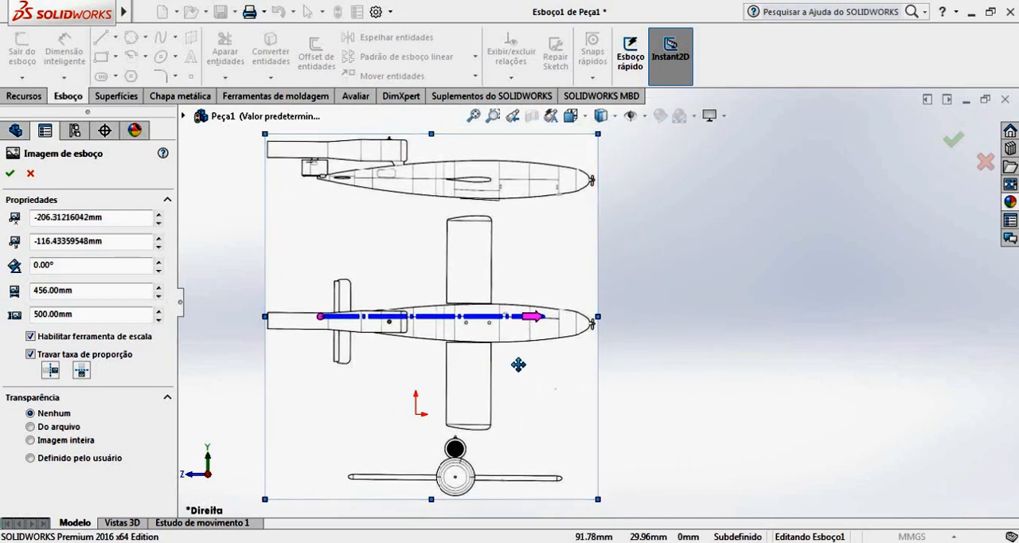
{"action": "scroll", "coordinate": [522, 362], "scroll_direction": "up", "scroll_amount": 4}
{"action": "left_click_drag", "start_coordinate": [548, 380], "coordinate": [476, 421]}
{"action": "scroll", "coordinate": [521, 357], "scroll_direction": "down", "scroll_amount": 6}
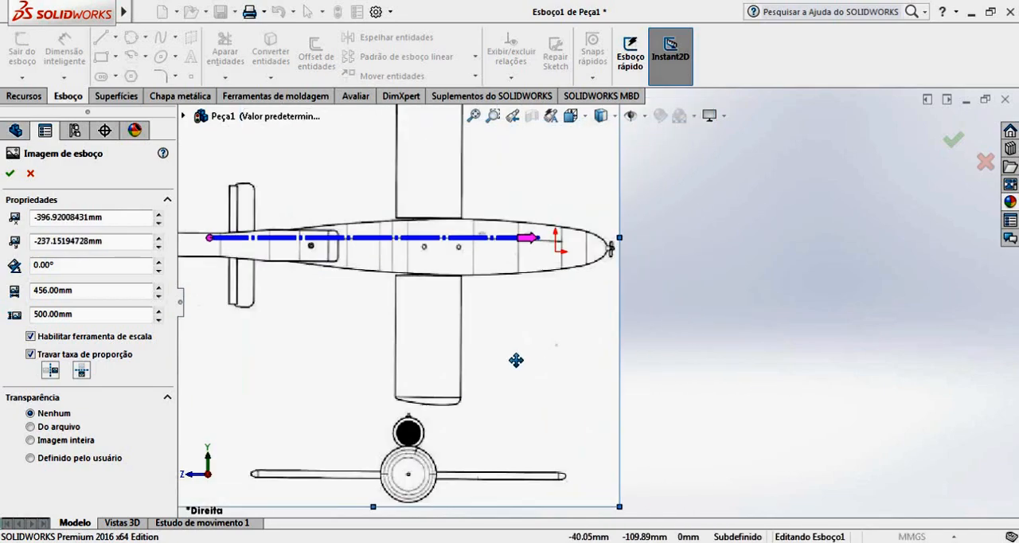
{"action": "left_click_drag", "start_coordinate": [605, 292], "coordinate": [519, 294]}
{"action": "scroll", "coordinate": [537, 242], "scroll_direction": "down", "scroll_amount": 6}
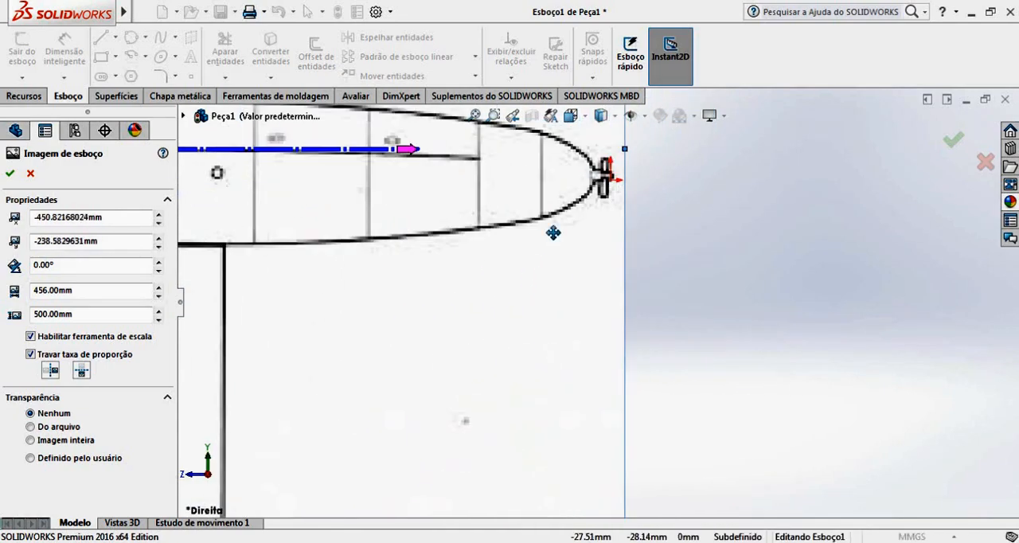
{"action": "mouse_move", "coordinate": [617, 197]}
{"action": "left_mouse_down"}
{"action": "mouse_move", "coordinate": [631, 209]}
{"action": "mouse_move", "coordinate": [647, 171]}
{"action": "left_mouse_up"}
{"action": "scroll", "coordinate": [617, 207], "scroll_direction": "up", "scroll_amount": 12}
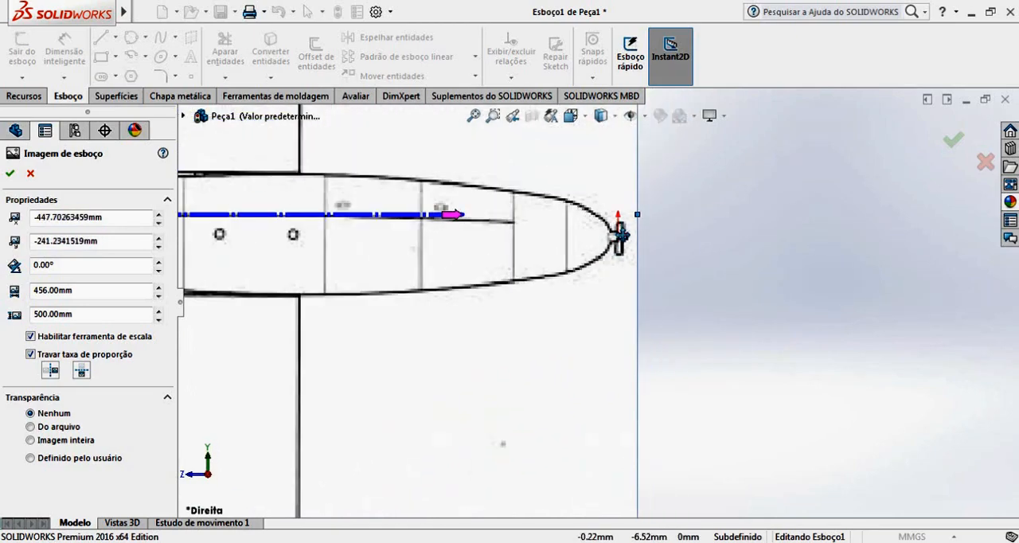
Reposition the sketch picture so the nose of the upper side view sits at the origin, and accept the placement.
{"action": "mouse_move", "coordinate": [608, 263]}
{"action": "left_mouse_down"}
{"action": "mouse_move", "coordinate": [609, 329]}
{"action": "mouse_move", "coordinate": [587, 297]}
{"action": "mouse_move", "coordinate": [609, 298]}
{"action": "left_mouse_up"}
{"action": "scroll", "coordinate": [602, 291], "scroll_direction": "down", "scroll_amount": 6}
{"action": "scroll", "coordinate": [589, 295], "scroll_direction": "down", "scroll_amount": 6}
{"action": "scroll", "coordinate": [607, 297], "scroll_direction": "up", "scroll_amount": 10}
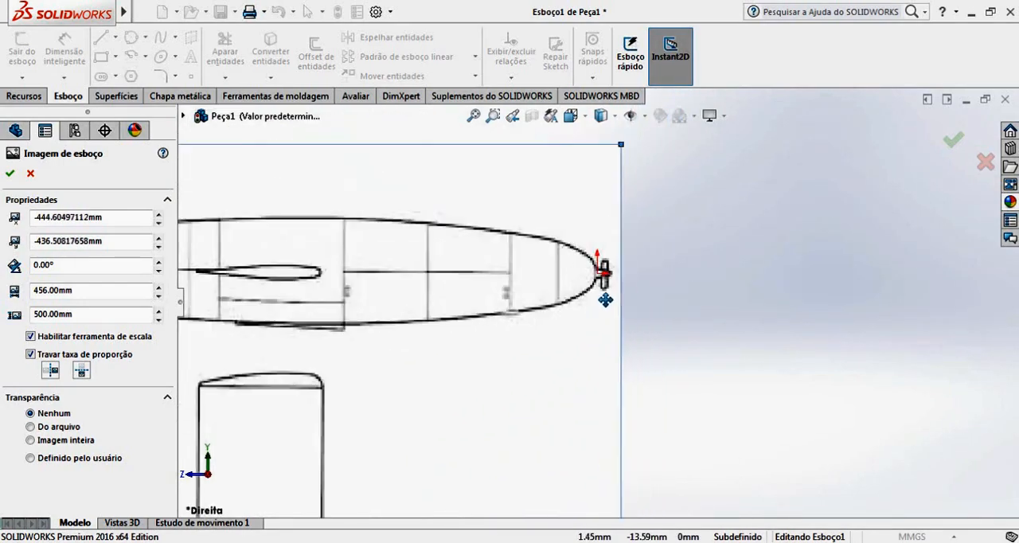
{"action": "scroll", "coordinate": [474, 350], "scroll_direction": "down", "scroll_amount": 2}
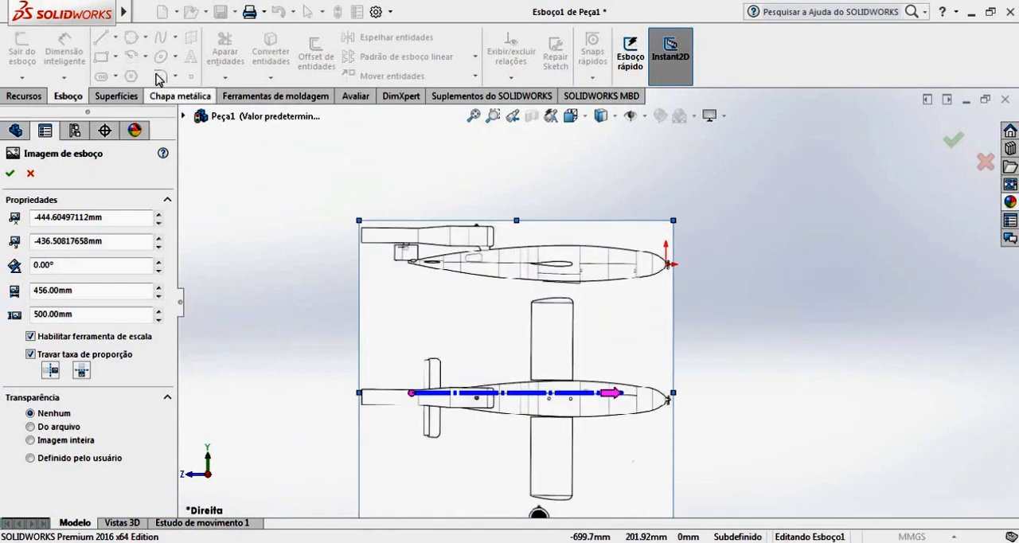
{"action": "left_click", "coordinate": [8, 176]}
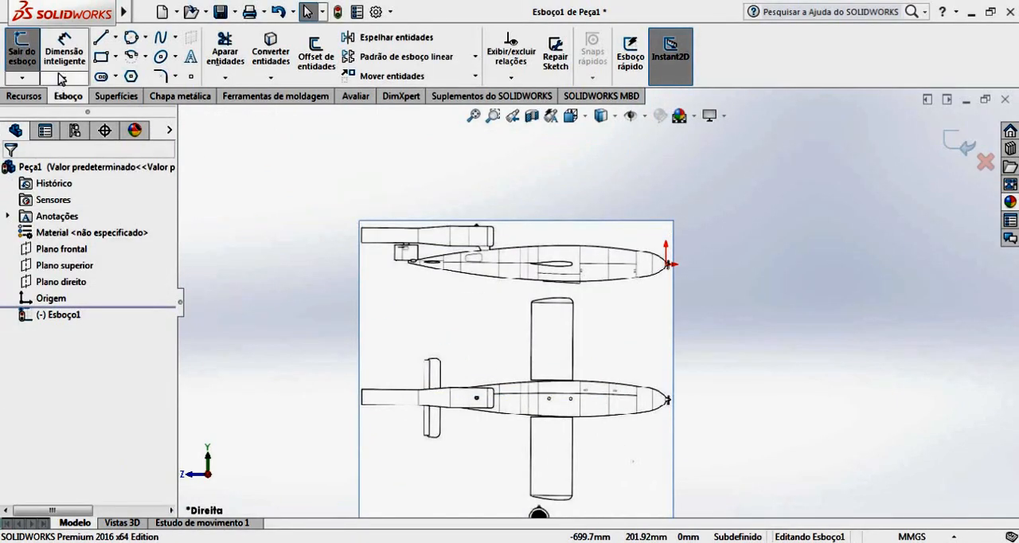
Draw a horizontal construction centerline about 374 mm long from the origin to the tail tip of the side view.
{"action": "left_click", "coordinate": [115, 37]}
{"action": "left_click", "coordinate": [129, 74]}
{"action": "scroll", "coordinate": [664, 348], "scroll_direction": "down", "scroll_amount": 5}
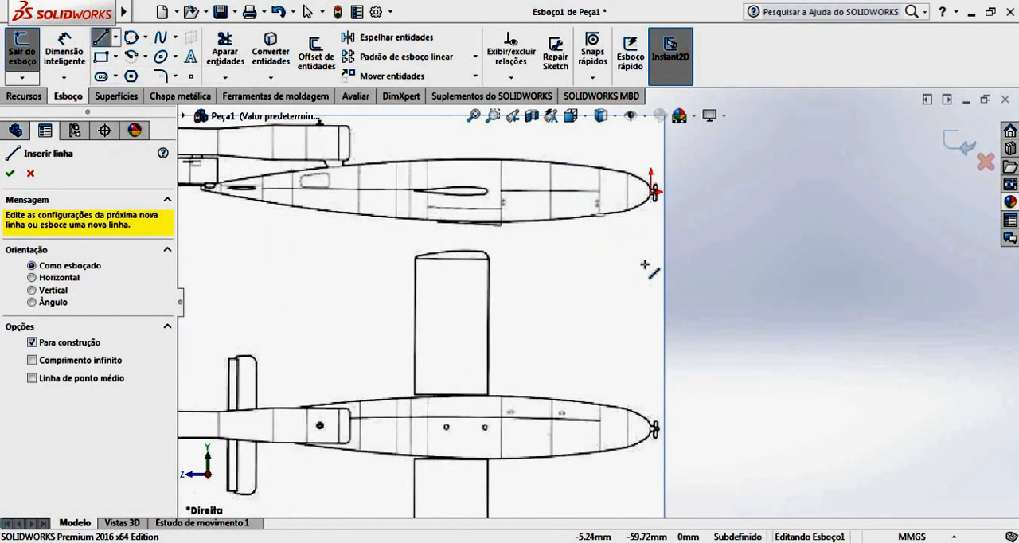
{"action": "scroll", "coordinate": [629, 256], "scroll_direction": "up", "scroll_amount": 6}
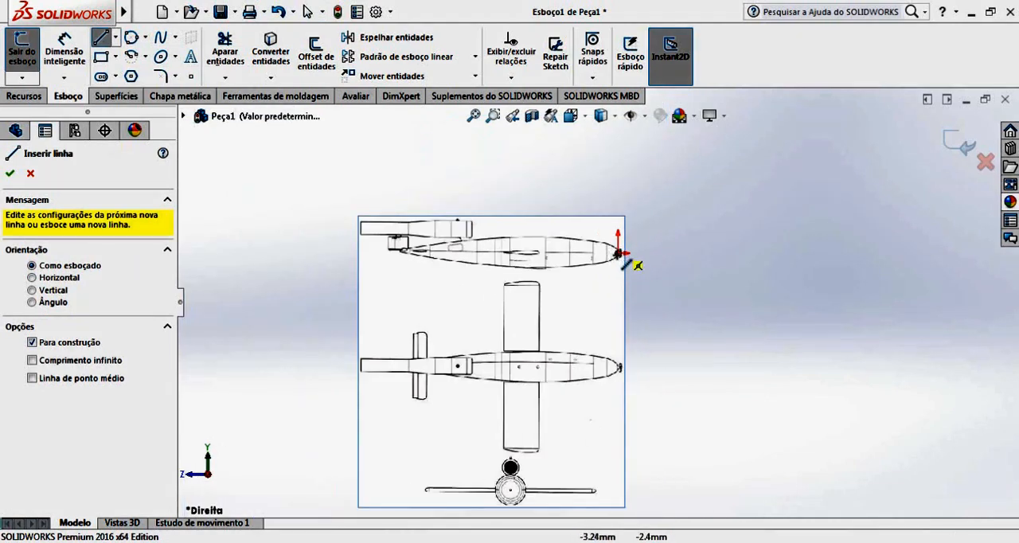
{"action": "left_click", "coordinate": [620, 254]}
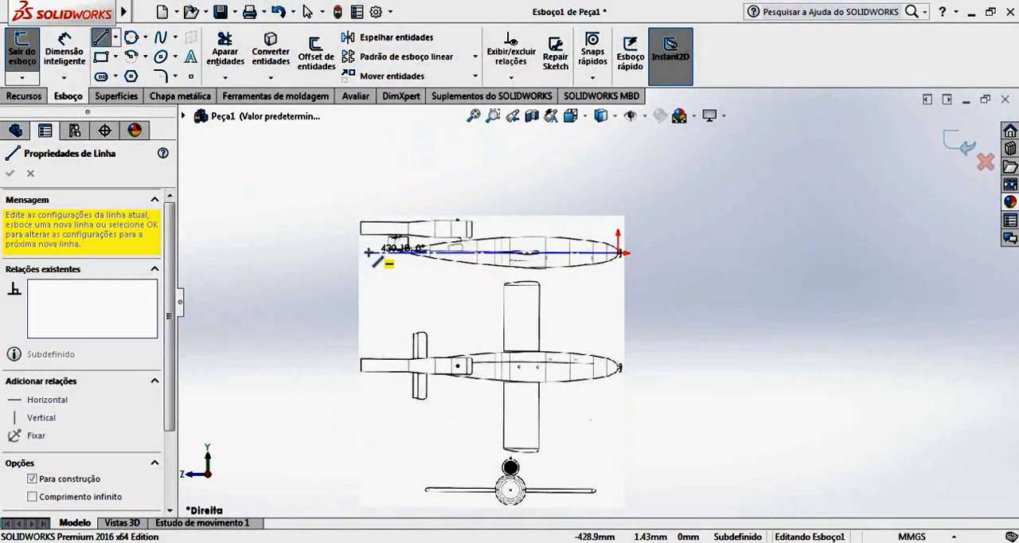
{"action": "scroll", "coordinate": [388, 254], "scroll_direction": "down", "scroll_amount": 5}
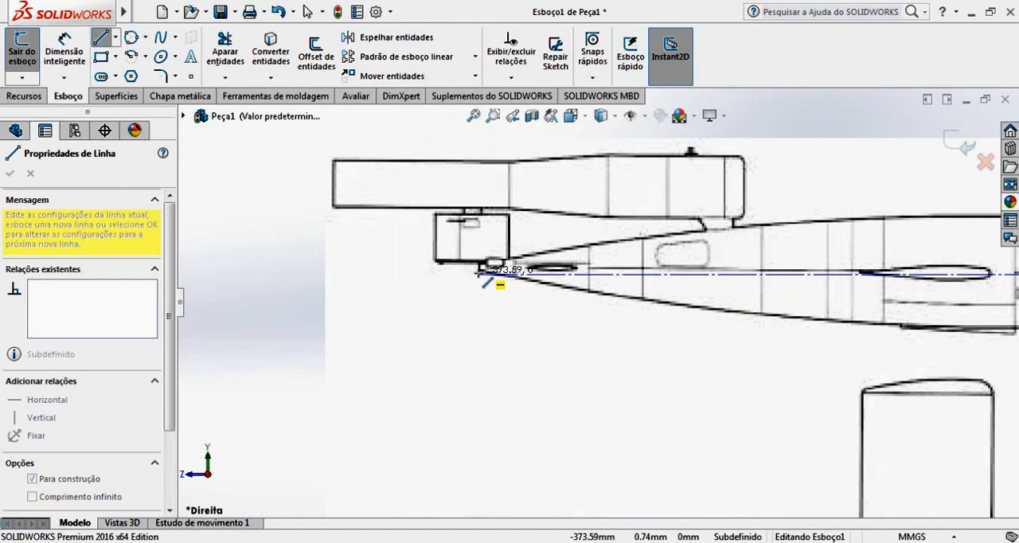
{"action": "left_click", "coordinate": [480, 273]}
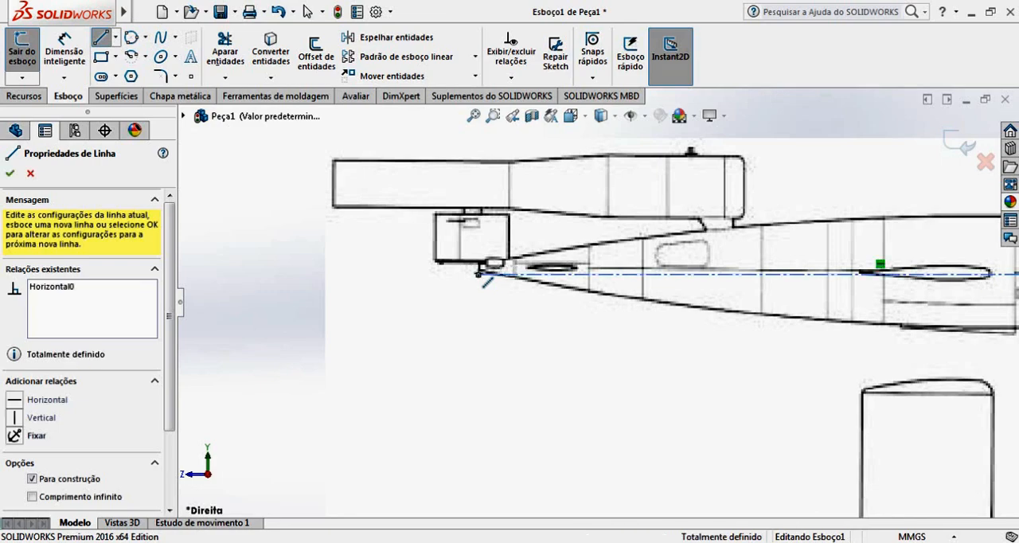
{"action": "key", "text": "Escape"}
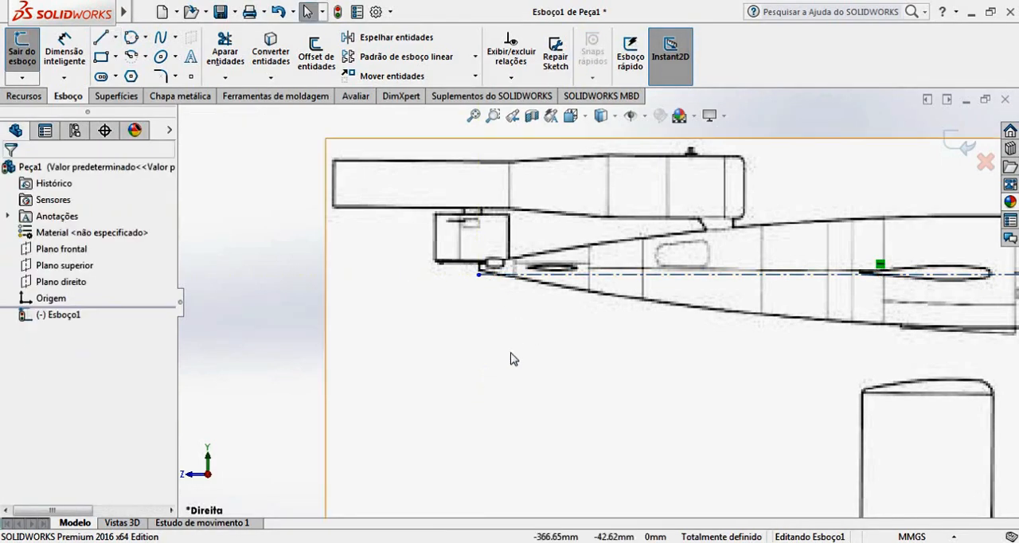
Examine how the side-view fuselage lines up with the construction centerline from tail to nose.
{"action": "scroll", "coordinate": [496, 295], "scroll_direction": "down", "scroll_amount": 10}
{"action": "scroll", "coordinate": [635, 378], "scroll_direction": "up", "scroll_amount": 10}
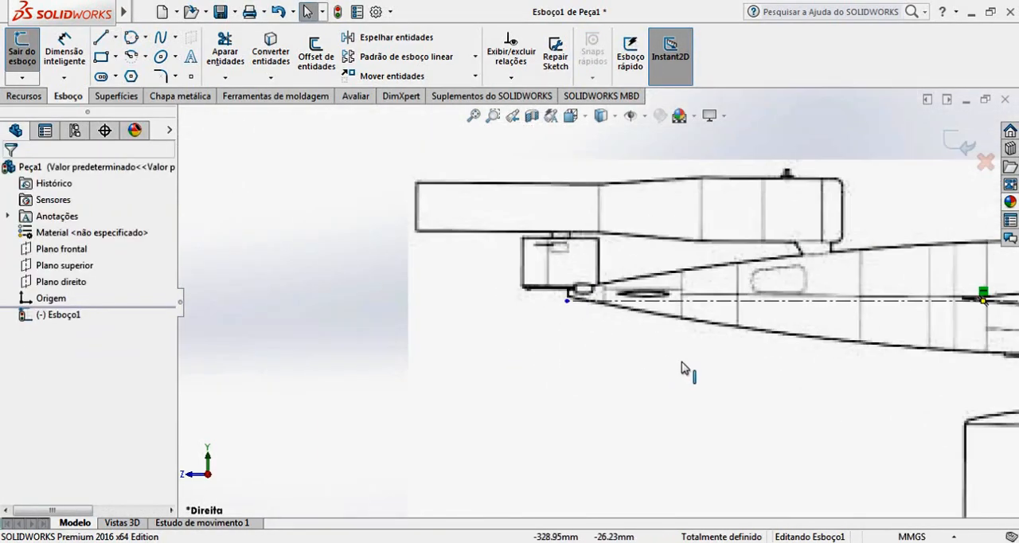
{"action": "scroll", "coordinate": [808, 319], "scroll_direction": "down", "scroll_amount": 4}
{"action": "scroll", "coordinate": [807, 319], "scroll_direction": "down", "scroll_amount": 2}
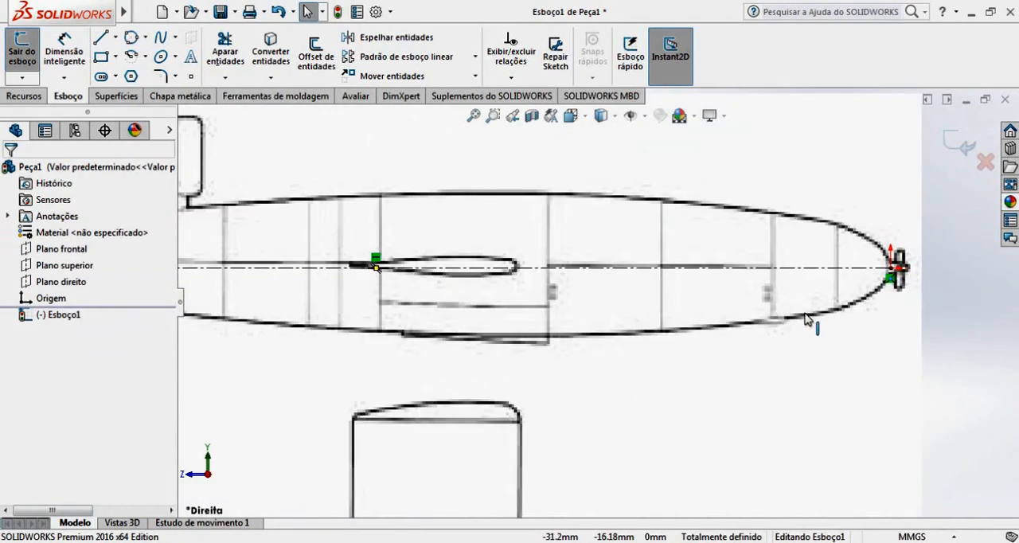
{"action": "scroll", "coordinate": [807, 319], "scroll_direction": "up", "scroll_amount": 5}
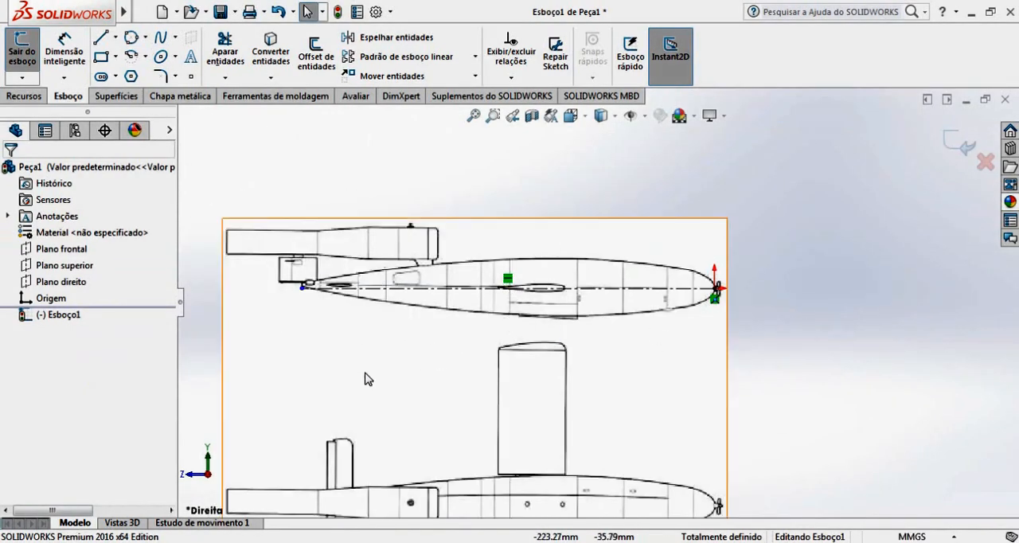
{"action": "scroll", "coordinate": [334, 345], "scroll_direction": "down", "scroll_amount": 5}
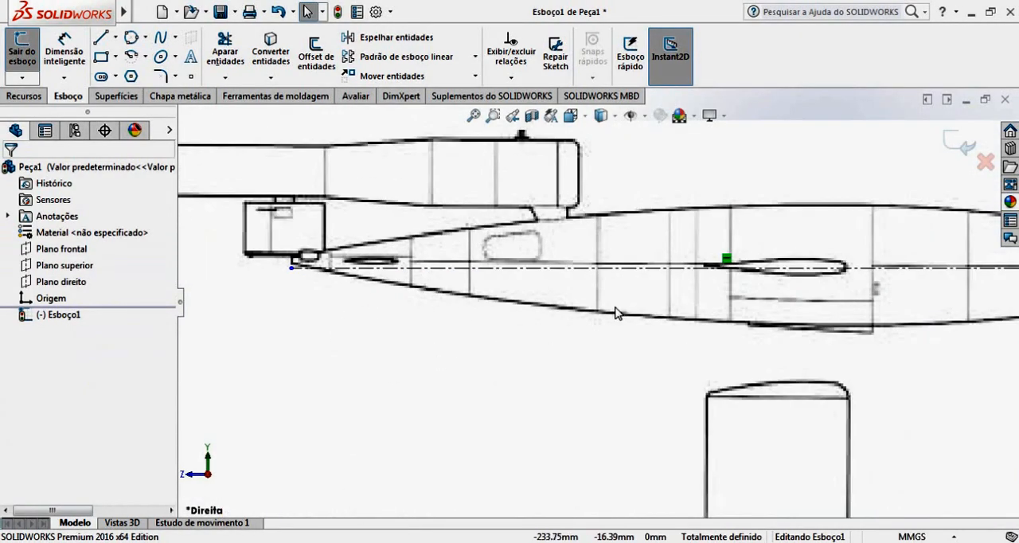
{"action": "scroll", "coordinate": [598, 312], "scroll_direction": "up", "scroll_amount": 4}
{"action": "scroll", "coordinate": [598, 312], "scroll_direction": "up", "scroll_amount": 2}
{"action": "scroll", "coordinate": [698, 345], "scroll_direction": "up", "scroll_amount": 2}
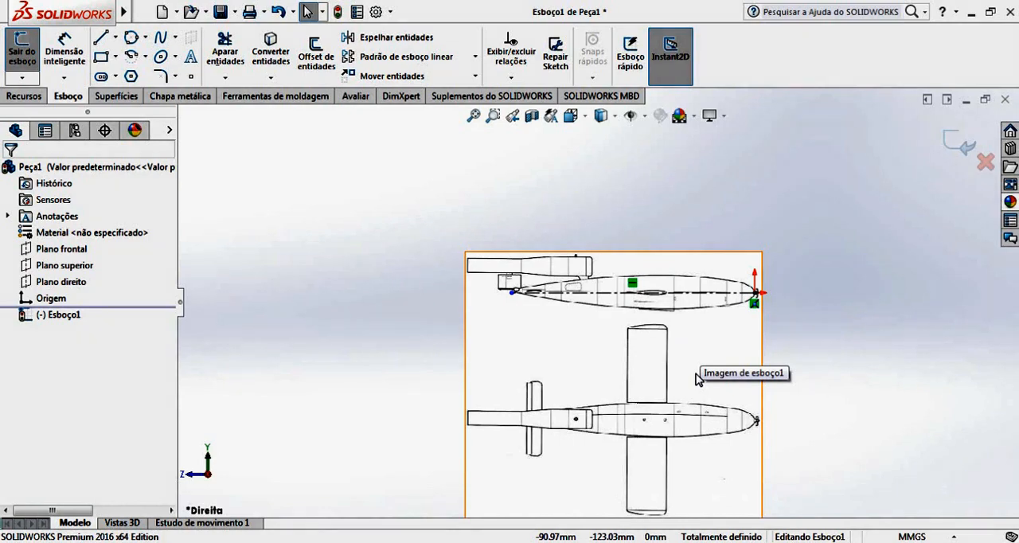
{"action": "scroll", "coordinate": [757, 278], "scroll_direction": "down", "scroll_amount": 3}
{"action": "scroll", "coordinate": [557, 331], "scroll_direction": "down", "scroll_amount": 1}
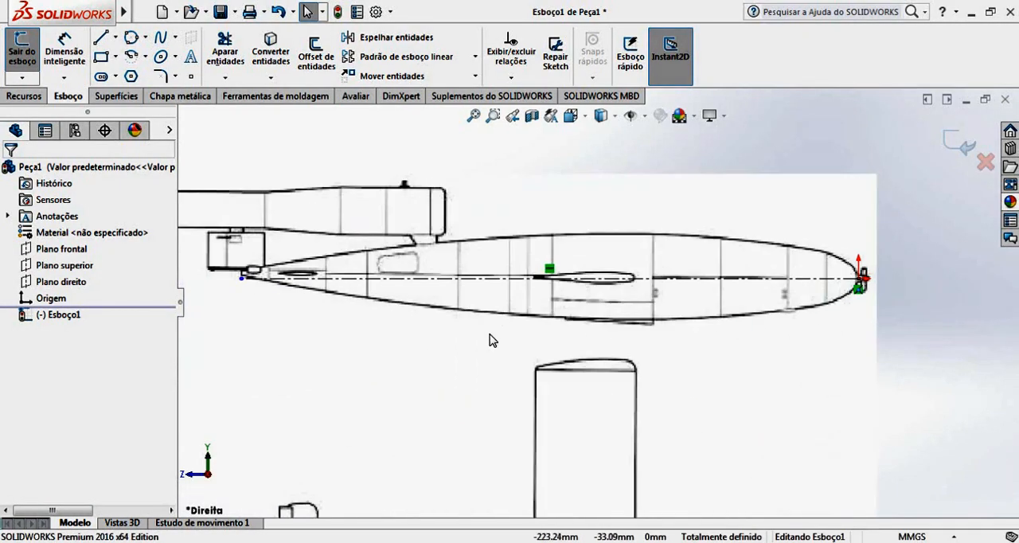
{"action": "scroll", "coordinate": [589, 319], "scroll_direction": "up", "scroll_amount": 3}
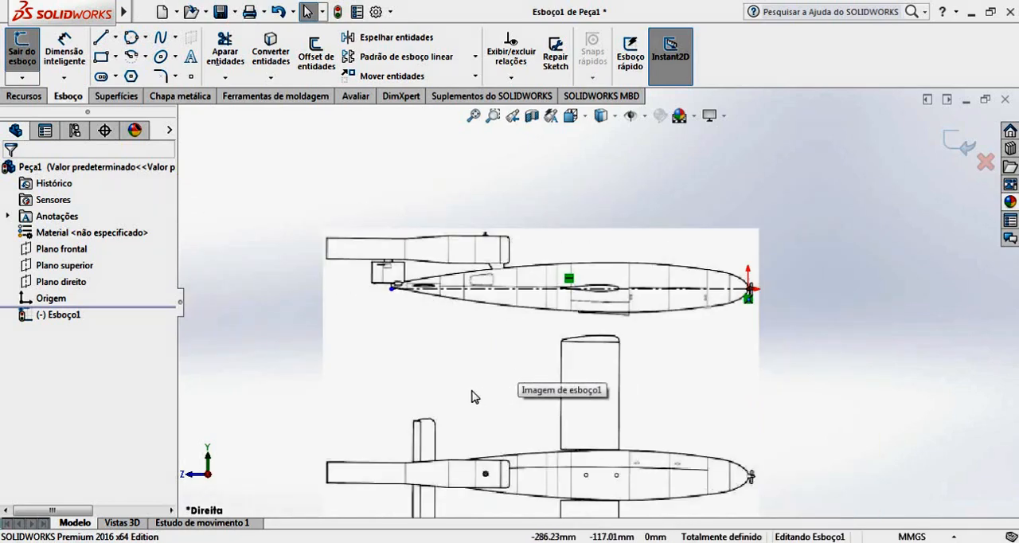
{"action": "scroll", "coordinate": [503, 292], "scroll_direction": "down", "scroll_amount": 4}
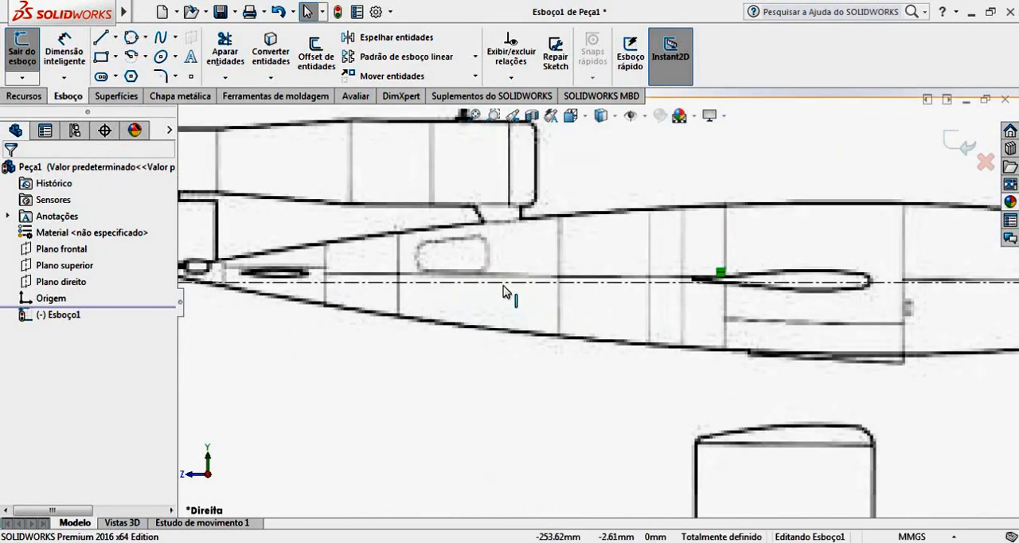
{"action": "scroll", "coordinate": [629, 316], "scroll_direction": "up", "scroll_amount": 4}
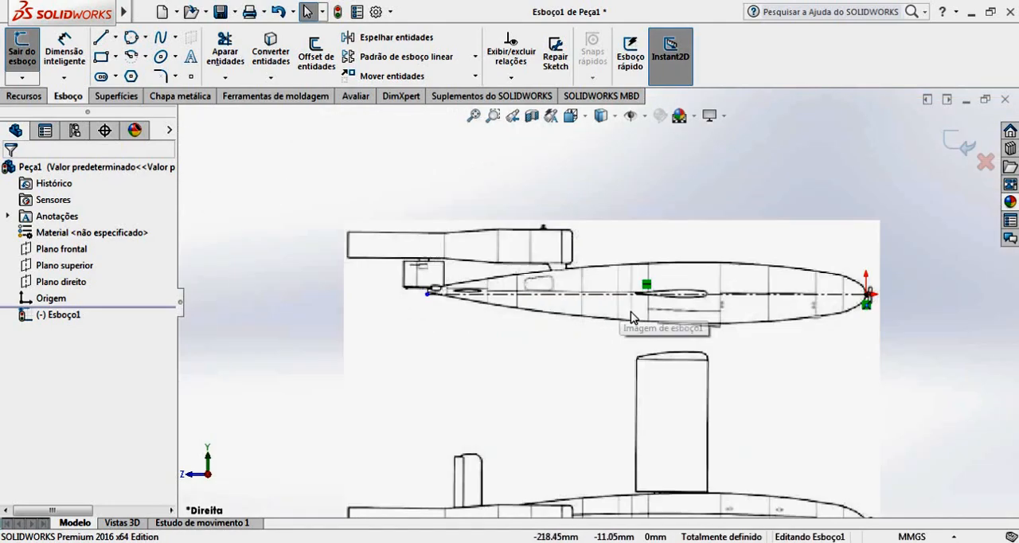
{"action": "scroll", "coordinate": [631, 317], "scroll_direction": "up", "scroll_amount": 2}
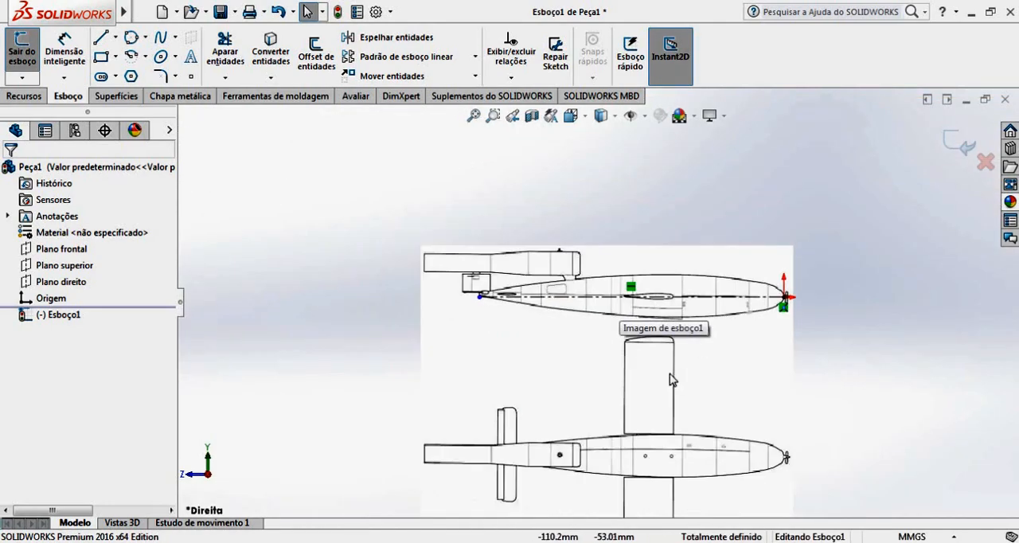
Open the sketch picture for editing and set its rotation angle to 1°.
{"action": "left_click", "coordinate": [546, 379]}
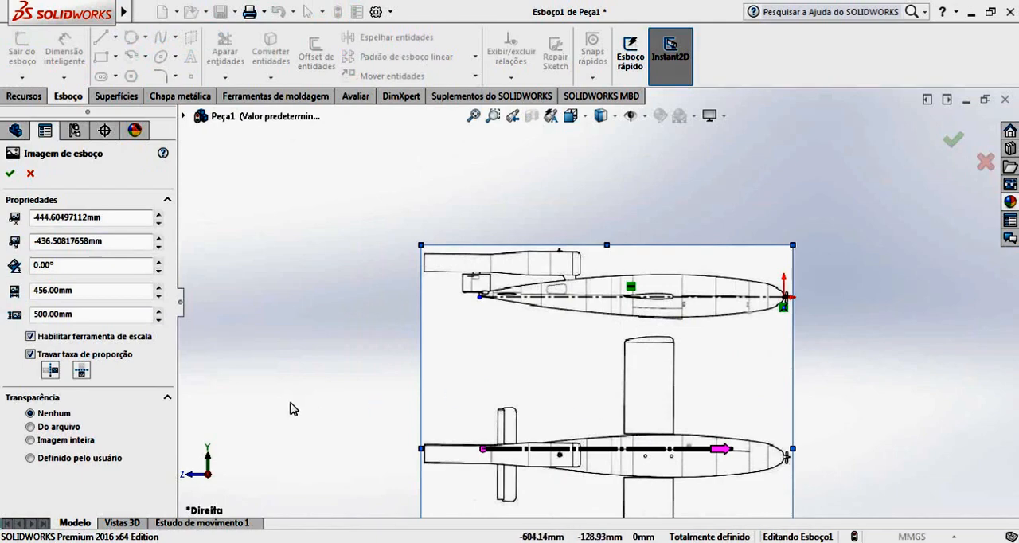
{"action": "double_click", "coordinate": [159, 263]}
{"action": "left_click", "coordinate": [159, 270]}
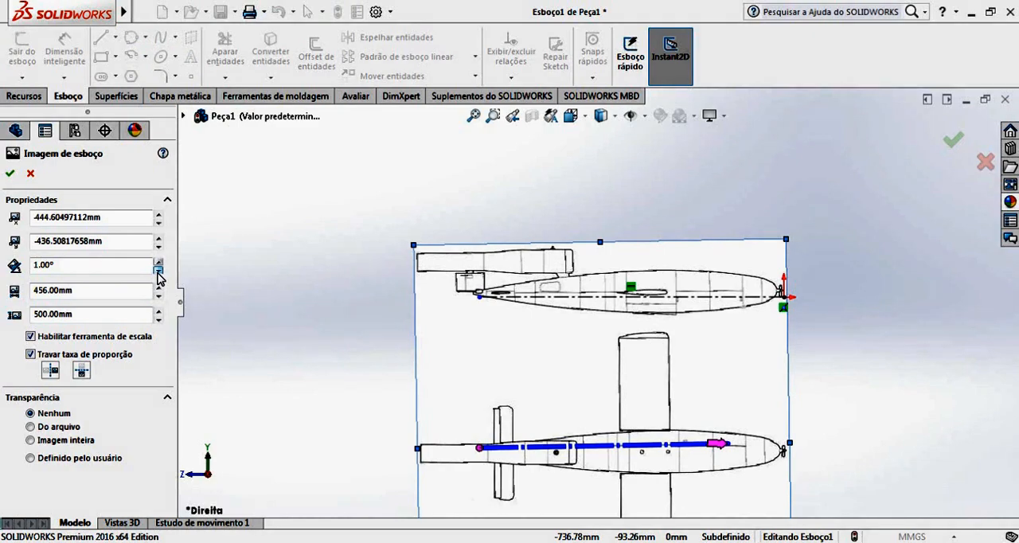
Move the rotated picture so the side view's nose meets the origin and the centerline.
{"action": "mouse_move", "coordinate": [803, 352]}
{"action": "left_mouse_down"}
{"action": "mouse_move", "coordinate": [708, 334]}
{"action": "mouse_move", "coordinate": [718, 340]}
{"action": "left_mouse_up"}
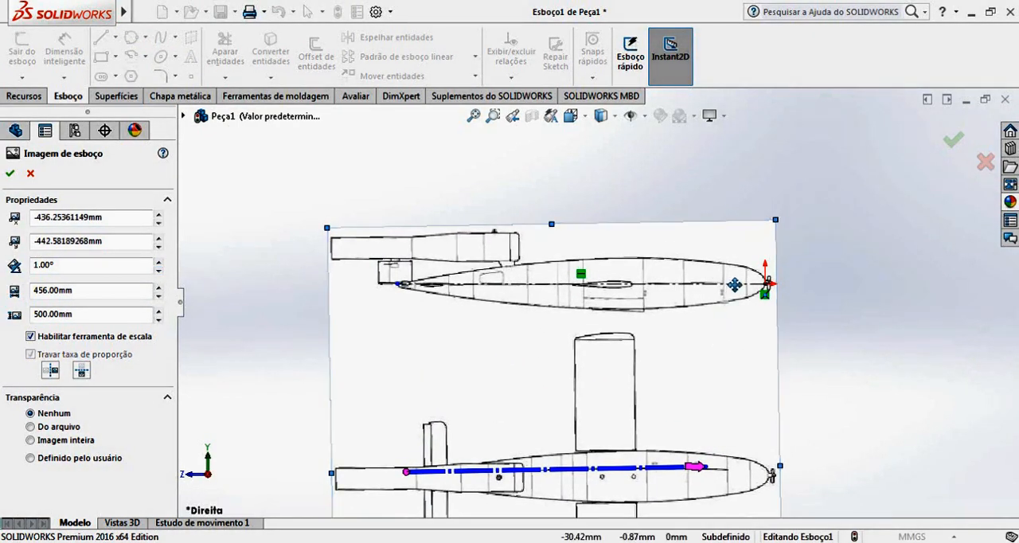
{"action": "scroll", "coordinate": [764, 295], "scroll_direction": "down", "scroll_amount": 6}
{"action": "left_click_drag", "start_coordinate": [618, 296], "coordinate": [617, 308]}
{"action": "scroll", "coordinate": [478, 312], "scroll_direction": "up", "scroll_amount": 5}
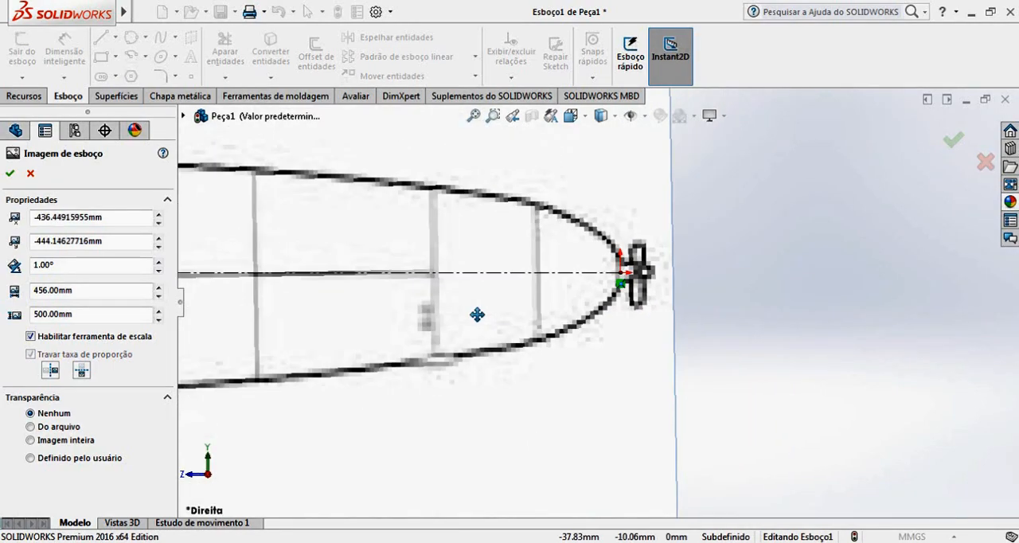
Check the tail against the centerline and set the picture's rotation angle to 0.5°.
{"action": "scroll", "coordinate": [329, 286], "scroll_direction": "down", "scroll_amount": 6}
{"action": "scroll", "coordinate": [319, 265], "scroll_direction": "down", "scroll_amount": 3}
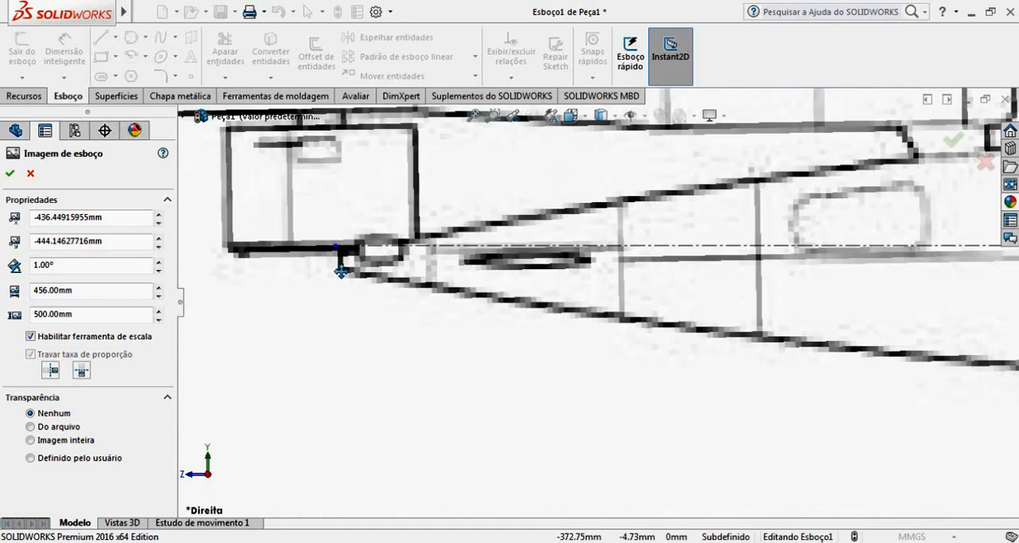
{"action": "left_click", "coordinate": [91, 265]}
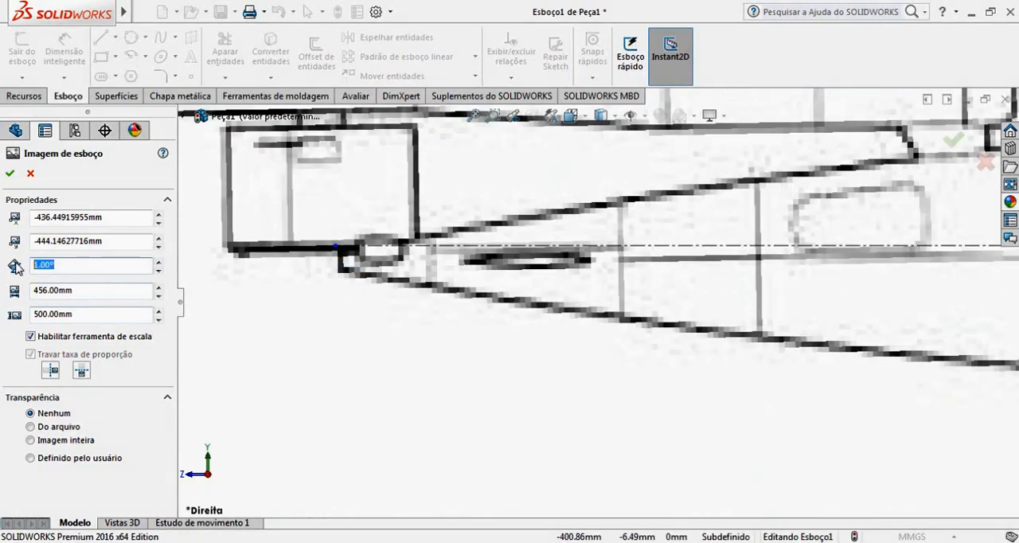
{"action": "type", "text": ".5"}
{"action": "key", "text": "Return"}
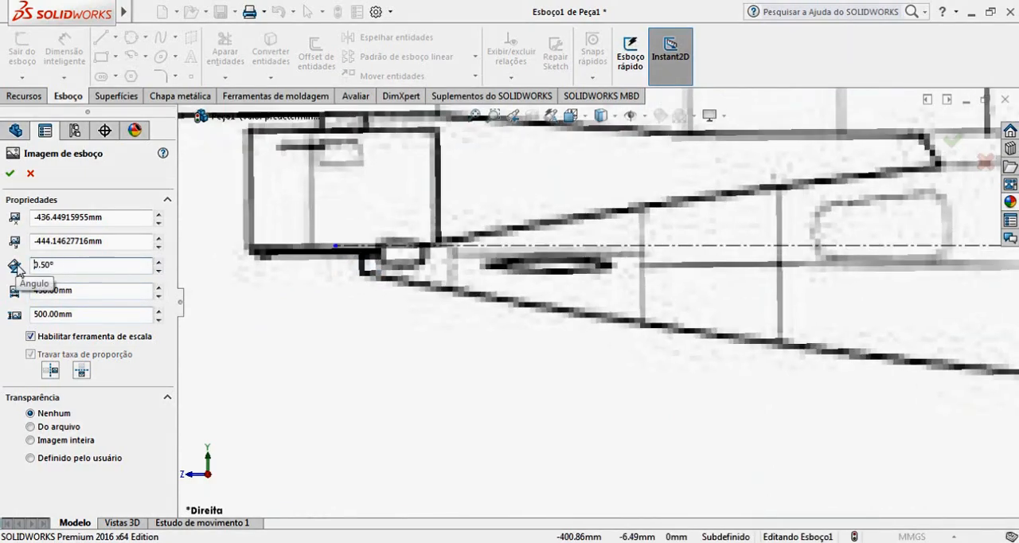
Realign the picture so the side view's nose tip sits on the origin with the fuselage axis along the centerline.
{"action": "scroll", "coordinate": [837, 342], "scroll_direction": "up", "scroll_amount": 8}
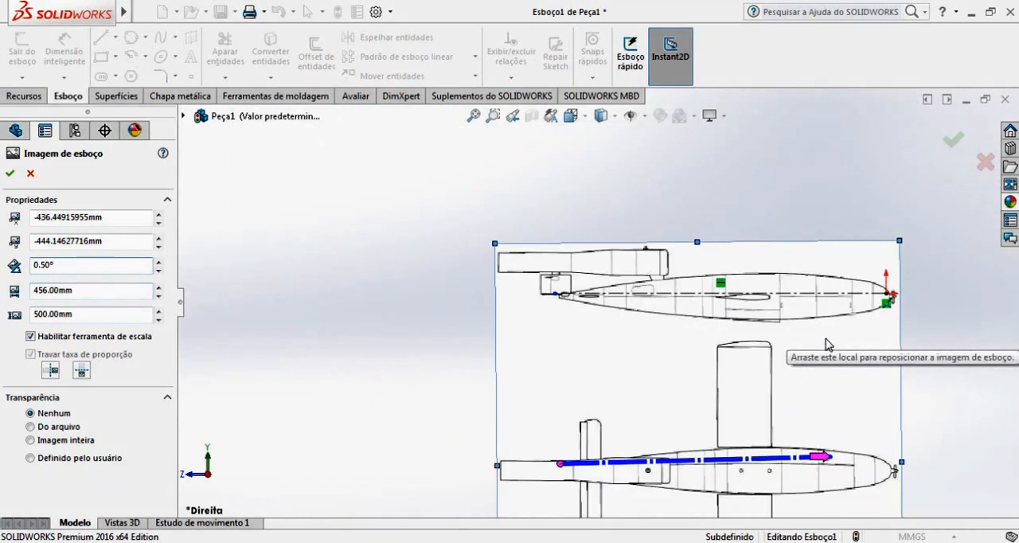
{"action": "left_click_drag", "start_coordinate": [828, 338], "coordinate": [840, 311]}
{"action": "scroll", "coordinate": [839, 311], "scroll_direction": "down", "scroll_amount": 8}
{"action": "left_click_drag", "start_coordinate": [759, 292], "coordinate": [766, 287]}
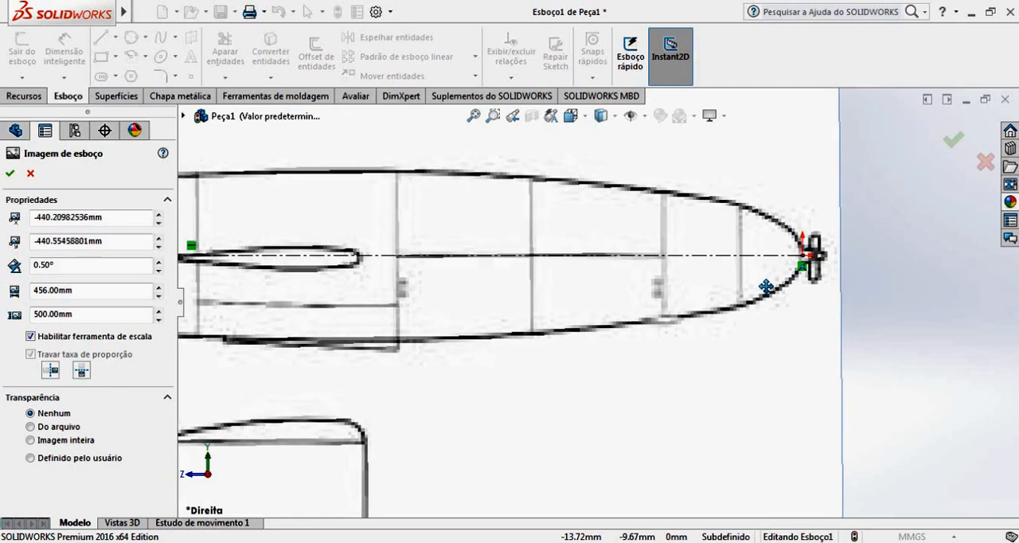
{"action": "scroll", "coordinate": [653, 297], "scroll_direction": "up", "scroll_amount": 6}
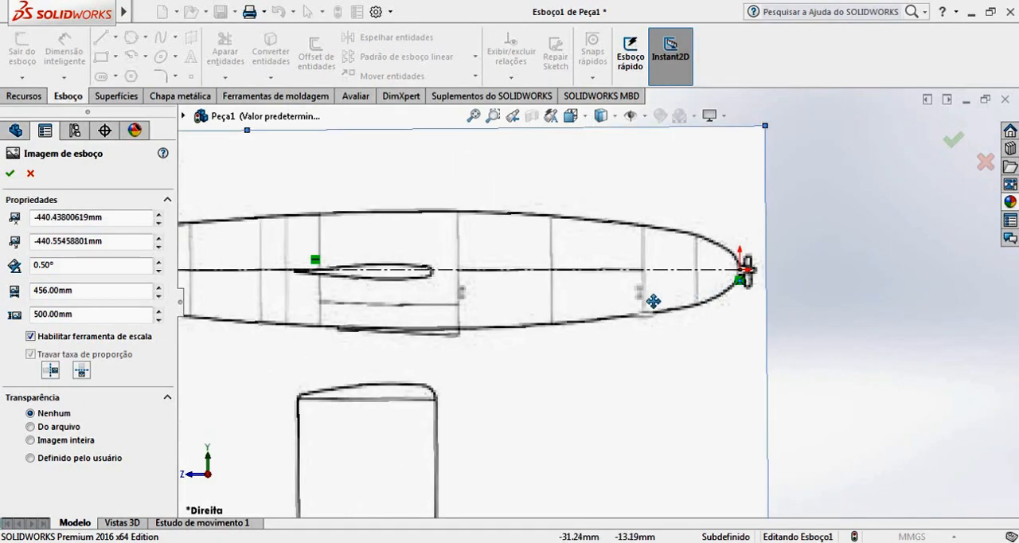
Check the side view's alignment with the centerline from the tail to the wing section, and accept the picture settings.
{"action": "scroll", "coordinate": [282, 297], "scroll_direction": "down", "scroll_amount": 6}
{"action": "scroll", "coordinate": [308, 288], "scroll_direction": "down", "scroll_amount": 10}
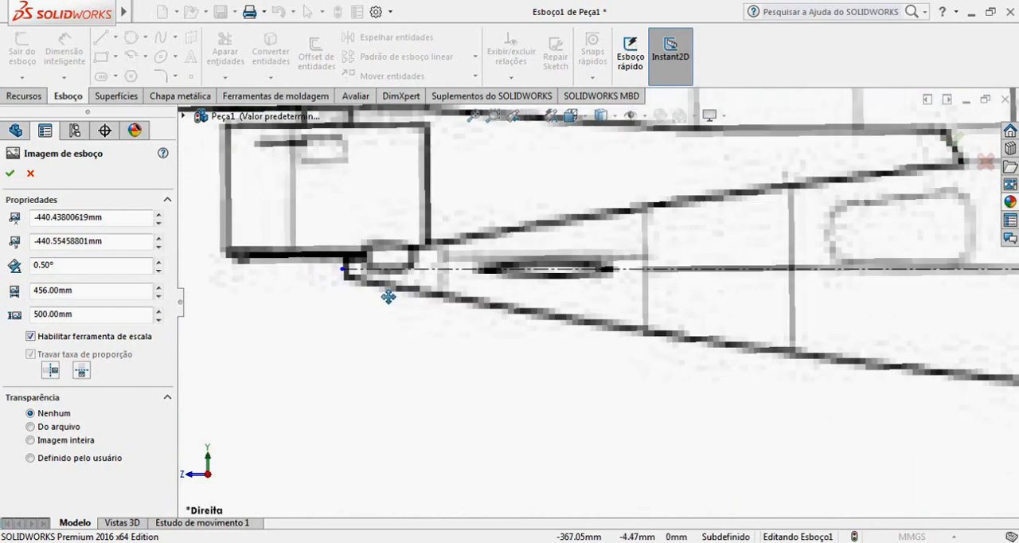
{"action": "scroll", "coordinate": [610, 336], "scroll_direction": "up", "scroll_amount": 5}
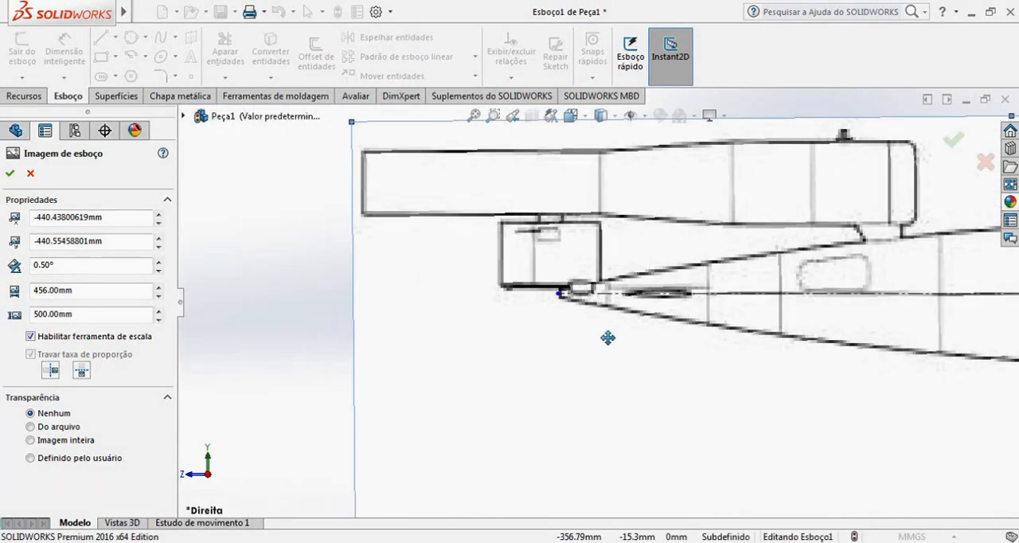
{"action": "scroll", "coordinate": [610, 337], "scroll_direction": "down", "scroll_amount": 2}
{"action": "scroll", "coordinate": [678, 264], "scroll_direction": "down", "scroll_amount": 5}
{"action": "scroll", "coordinate": [684, 269], "scroll_direction": "up", "scroll_amount": 5}
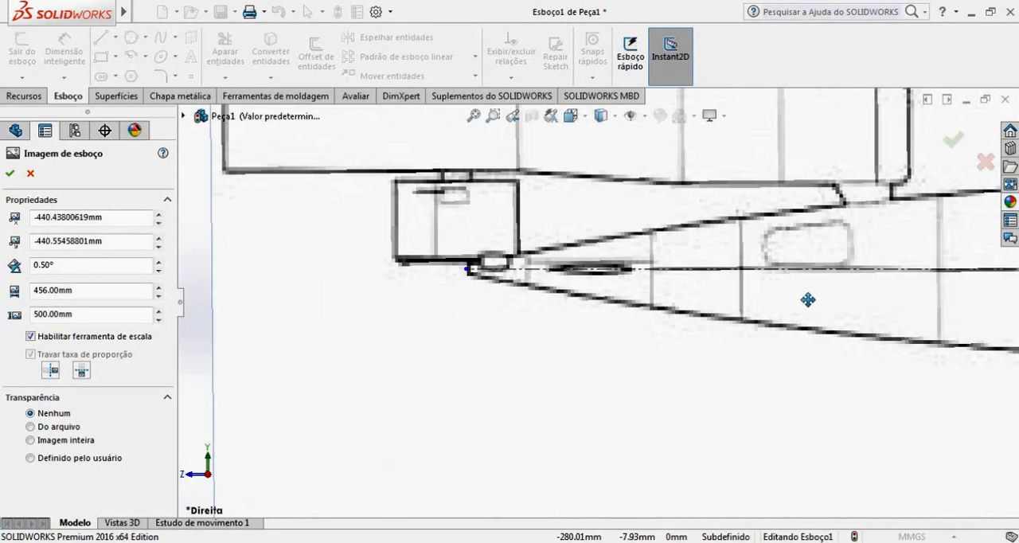
{"action": "scroll", "coordinate": [808, 298], "scroll_direction": "down", "scroll_amount": 5}
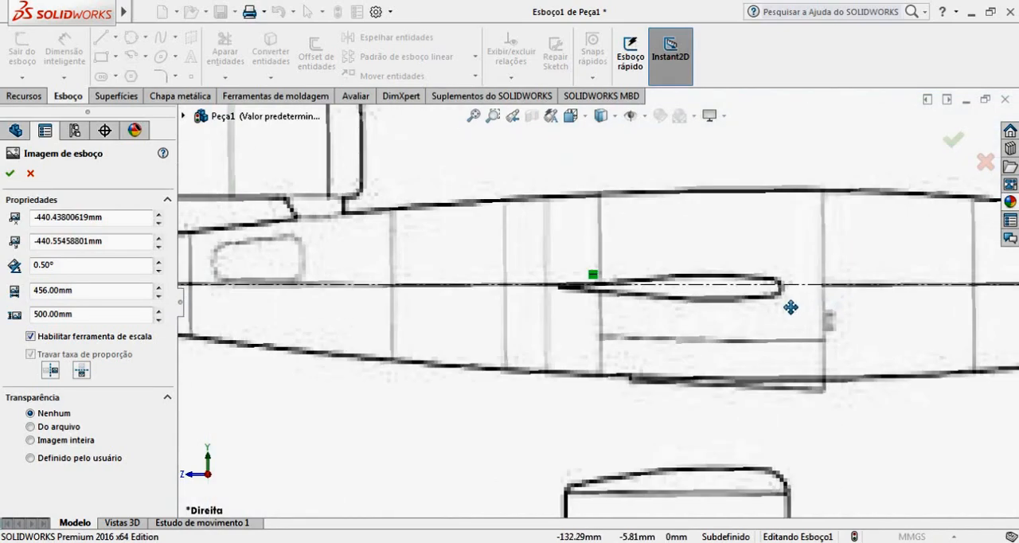
{"action": "scroll", "coordinate": [791, 307], "scroll_direction": "down", "scroll_amount": 2}
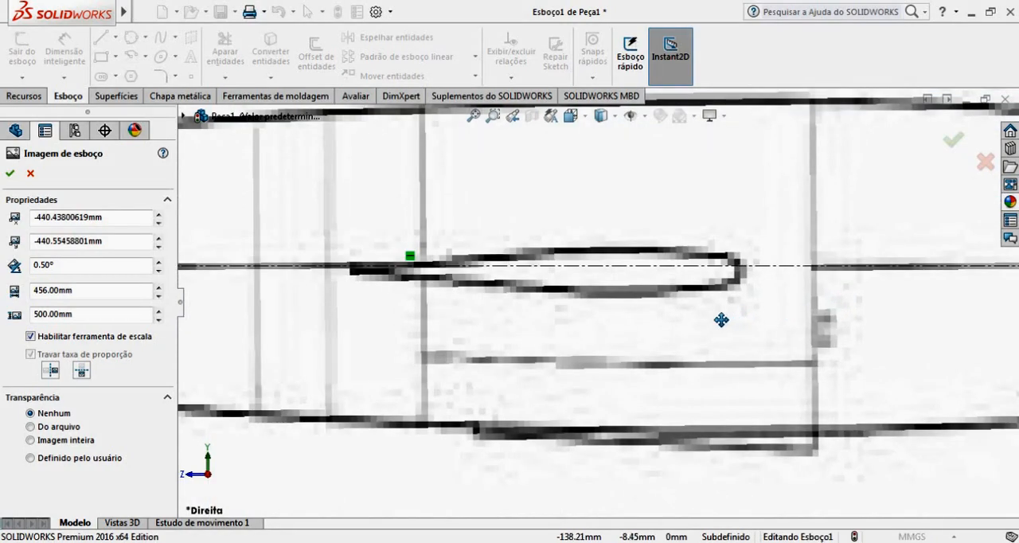
{"action": "scroll", "coordinate": [721, 321], "scroll_direction": "up", "scroll_amount": 5}
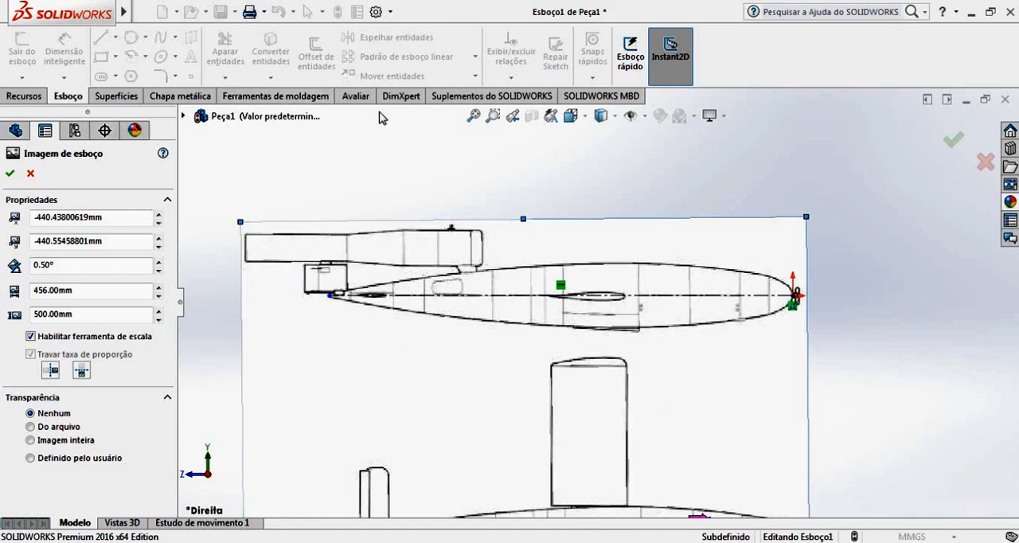
{"action": "left_click", "coordinate": [10, 177]}
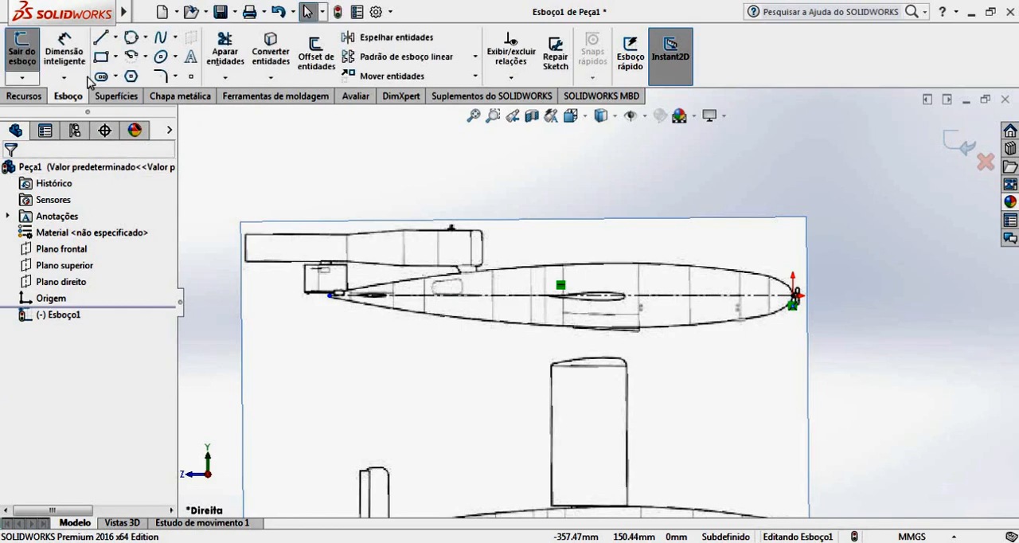
Dimension the centerline's length between the fuselage nose and tail, placing the dimension below the side view.
{"action": "left_click", "coordinate": [661, 296]}
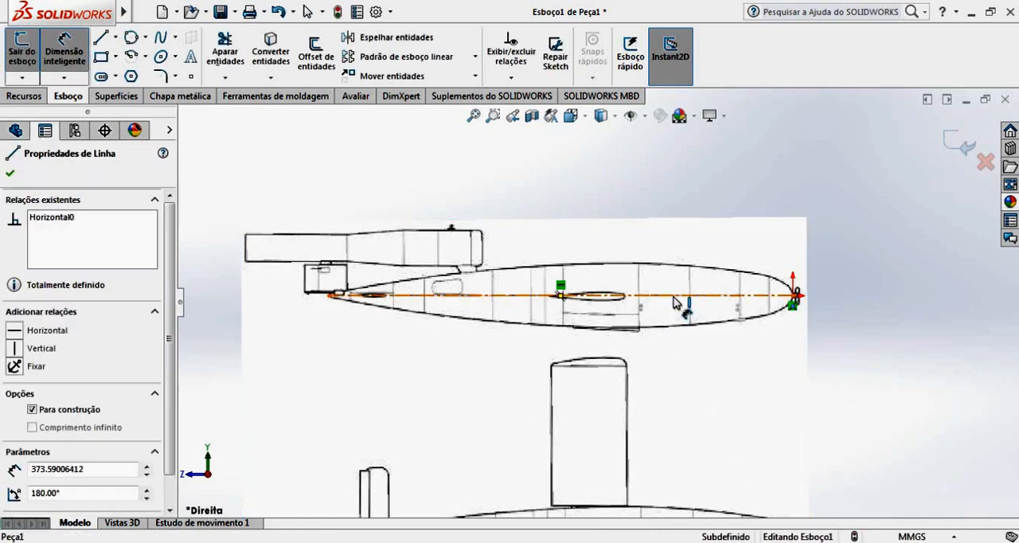
{"action": "left_click", "coordinate": [667, 405]}
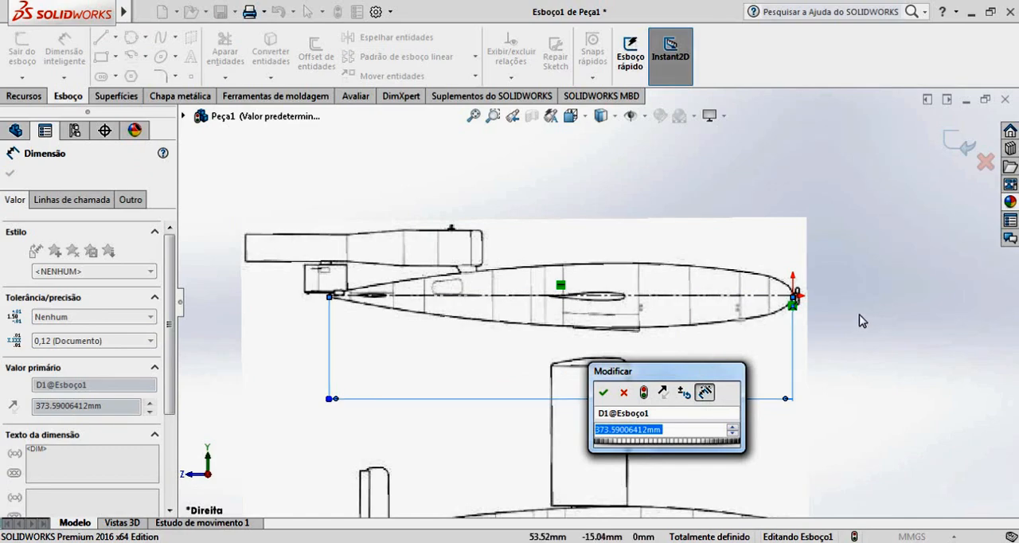
{"action": "left_click", "coordinate": [604, 392]}
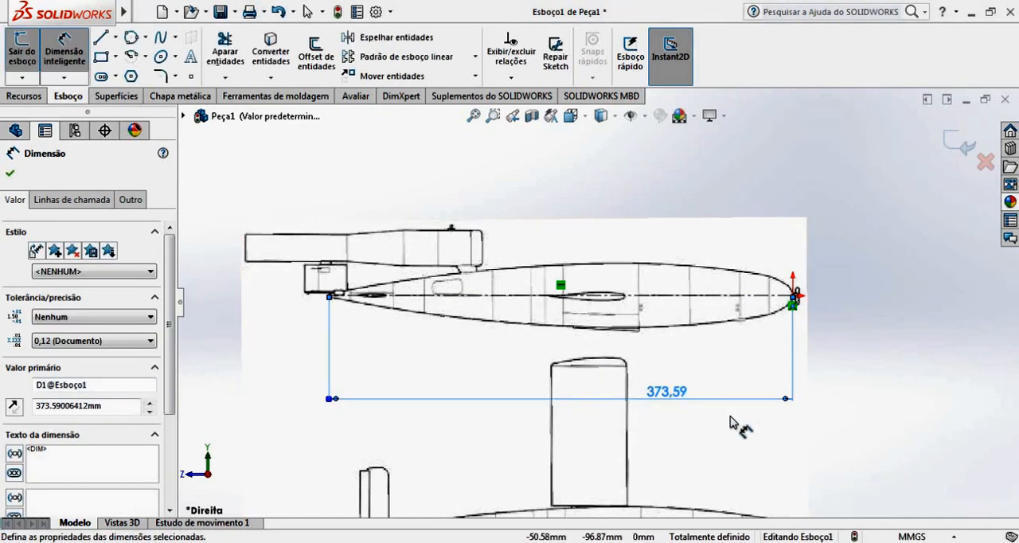
{"action": "left_click", "coordinate": [832, 411]}
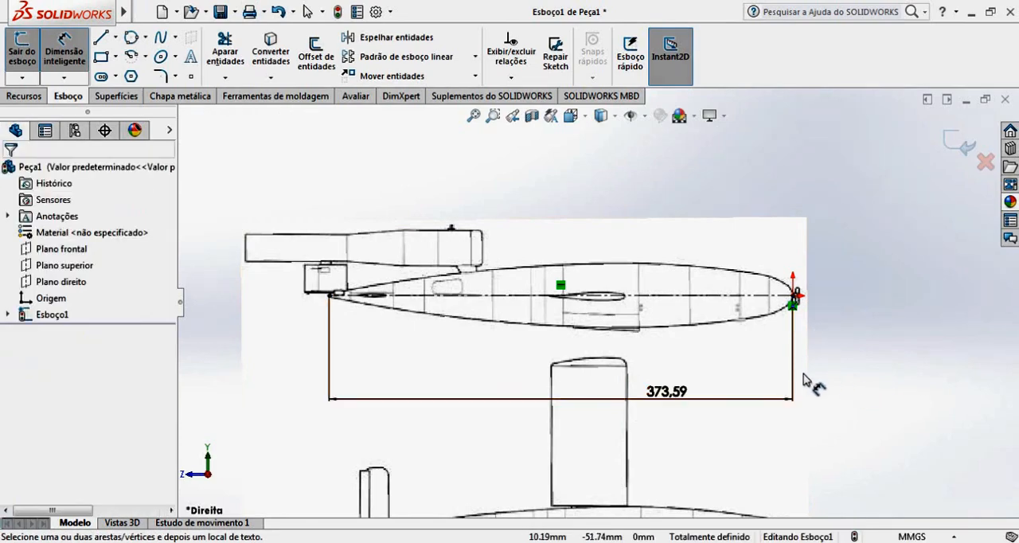
Delete the length dimension from the centerline.
{"action": "left_click", "coordinate": [677, 397]}
{"action": "key", "text": "BackSpace"}
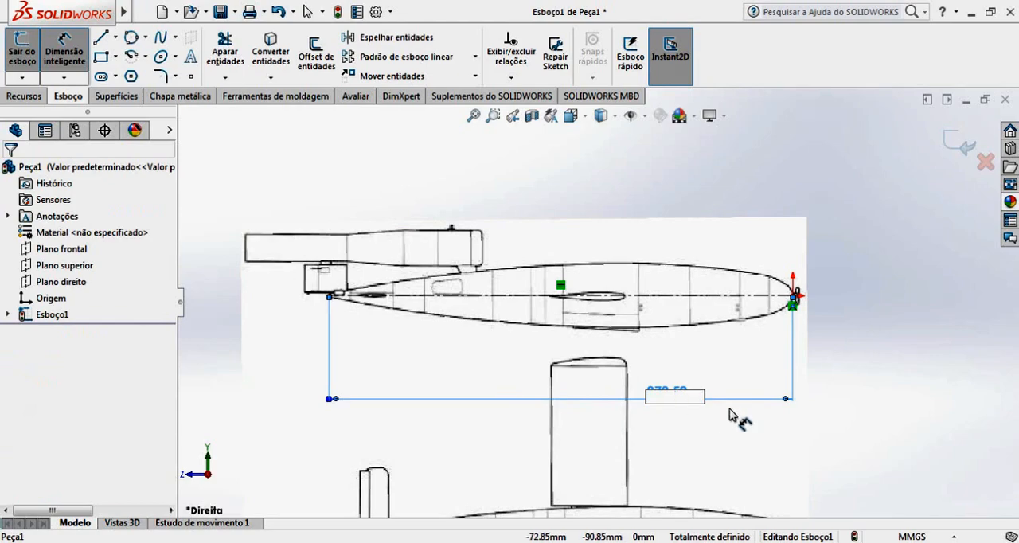
{"action": "left_click", "coordinate": [851, 386]}
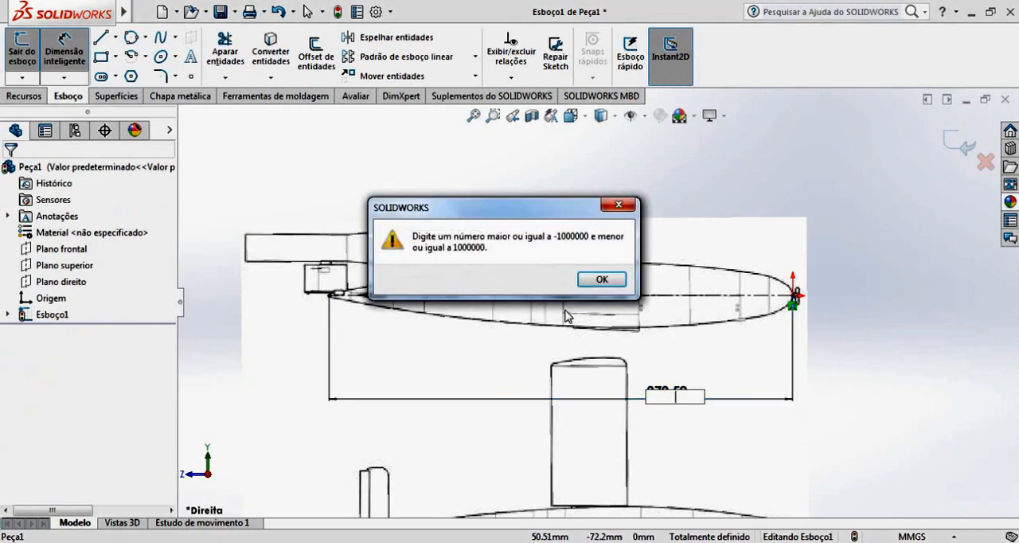
{"action": "left_click", "coordinate": [600, 282]}
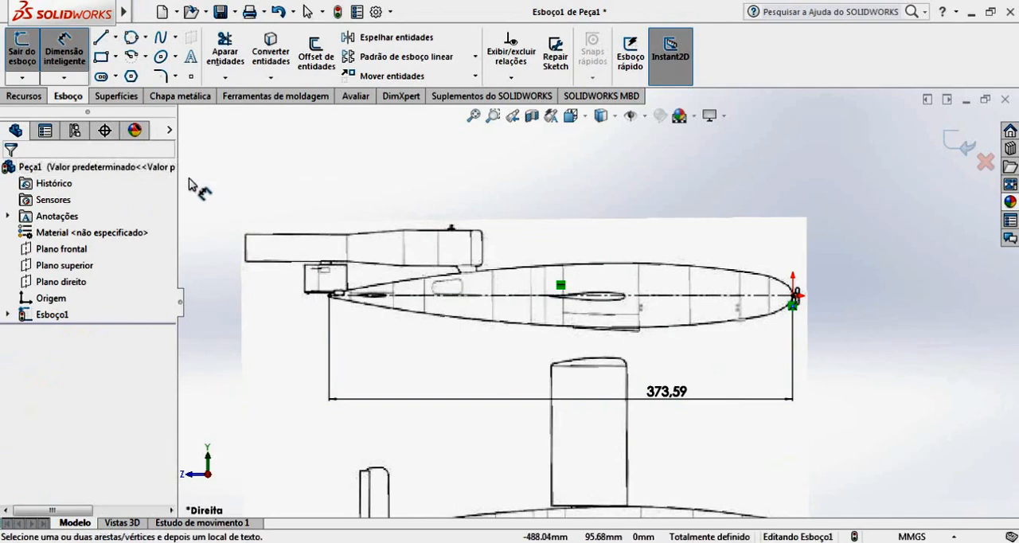
{"action": "key", "text": "Escape"}
{"action": "left_click", "coordinate": [748, 404]}
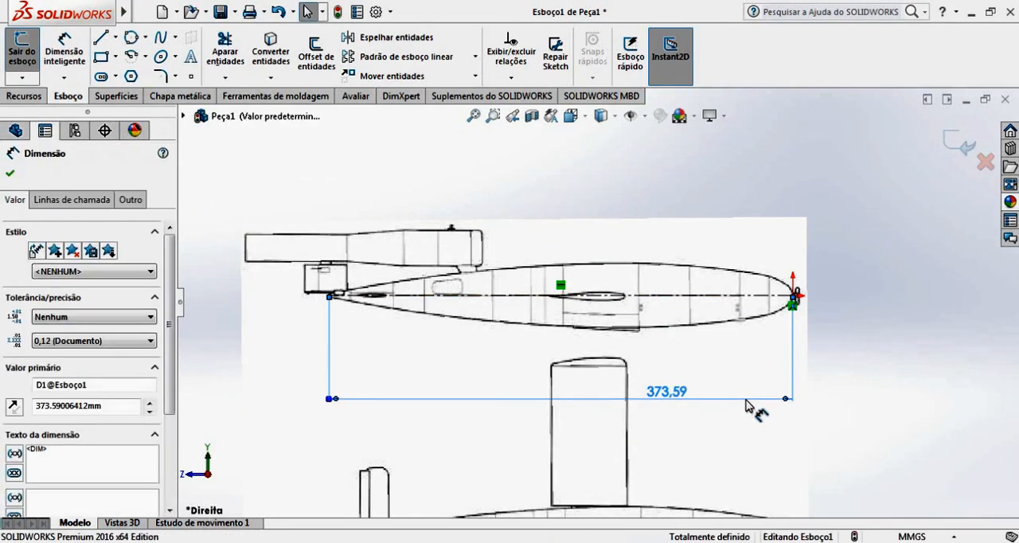
{"action": "key", "text": "Delete"}
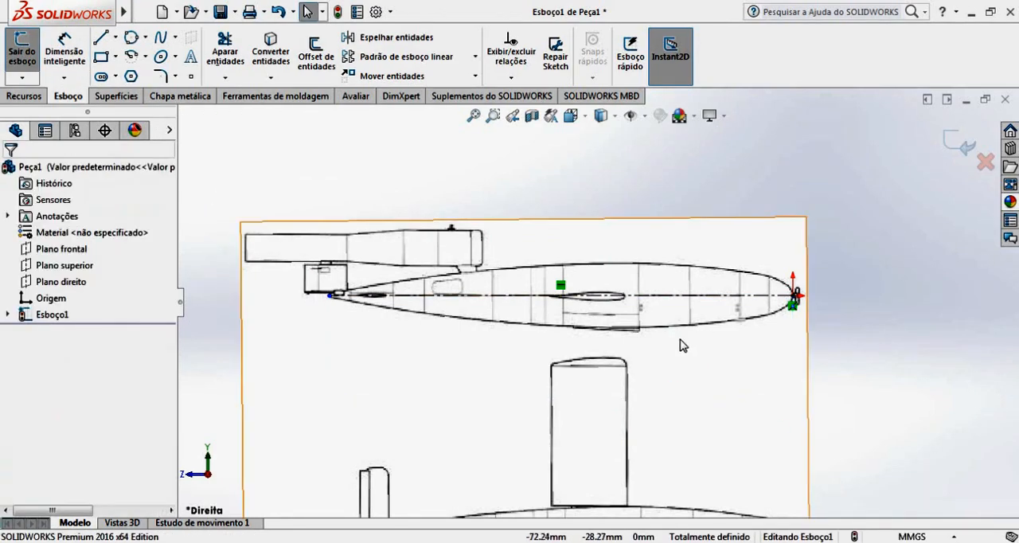
Reopen the sketch picture for editing and launch the Windows Calculator.
{"action": "left_click", "coordinate": [786, 379]}
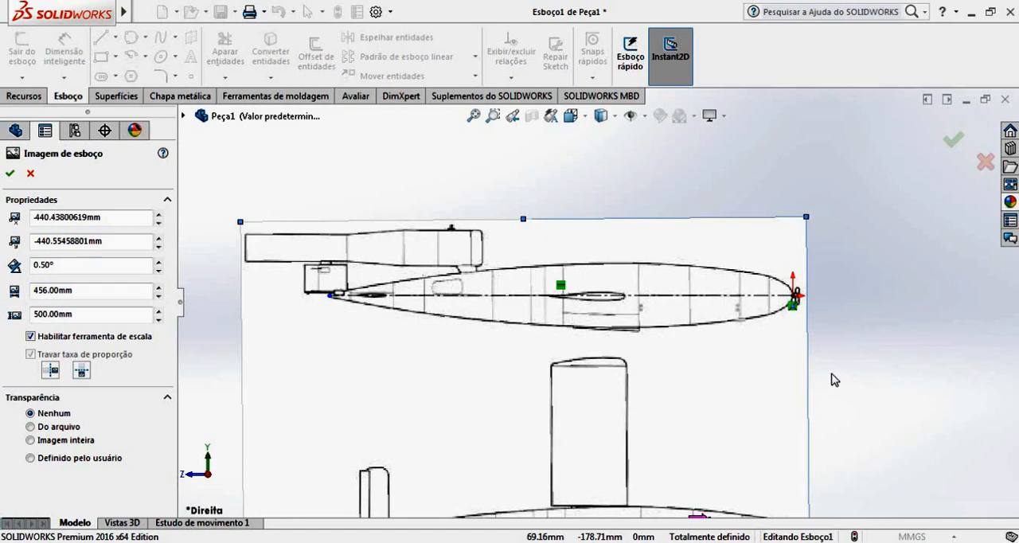
{"action": "left_click", "coordinate": [19, 541]}
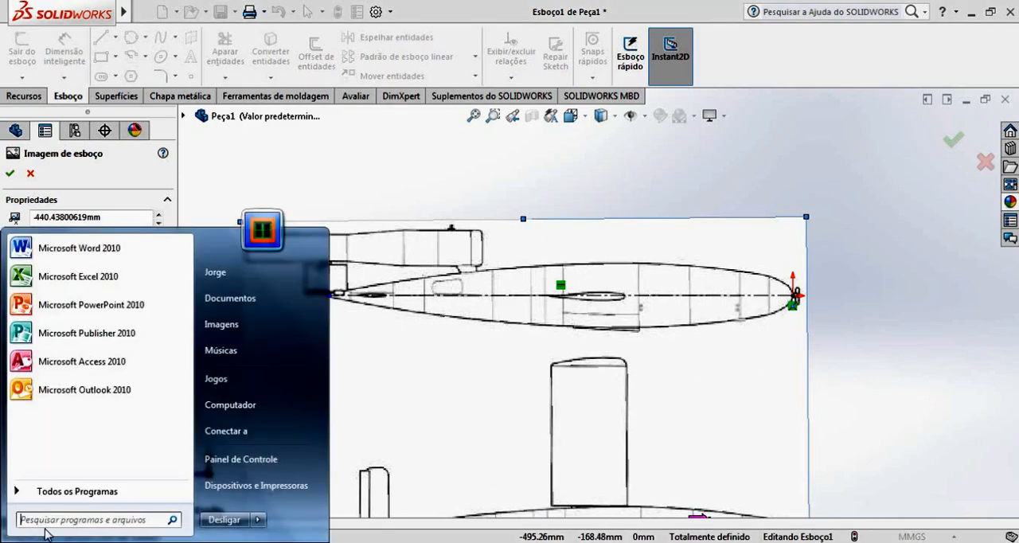
{"action": "left_click", "coordinate": [64, 522]}
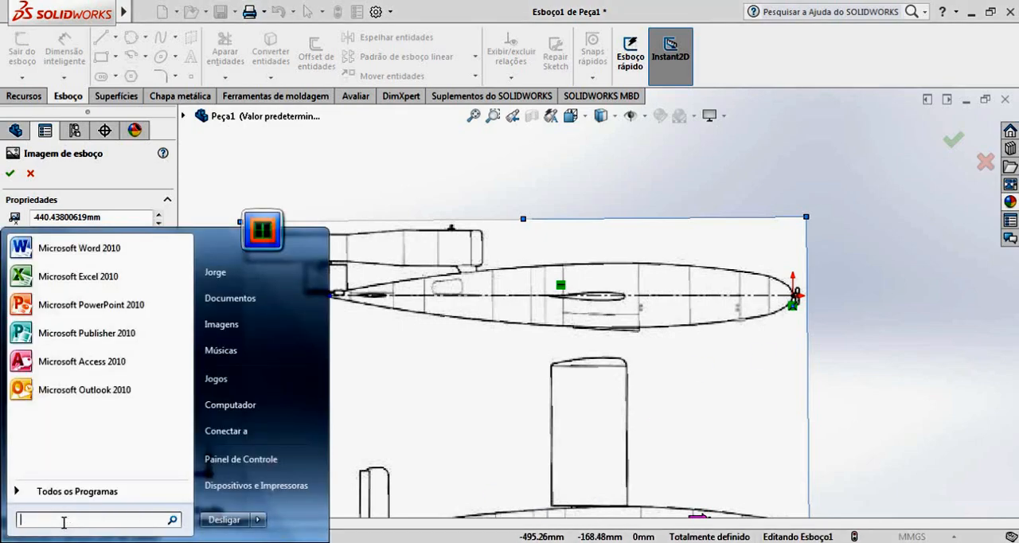
{"action": "type", "text": "calc"}
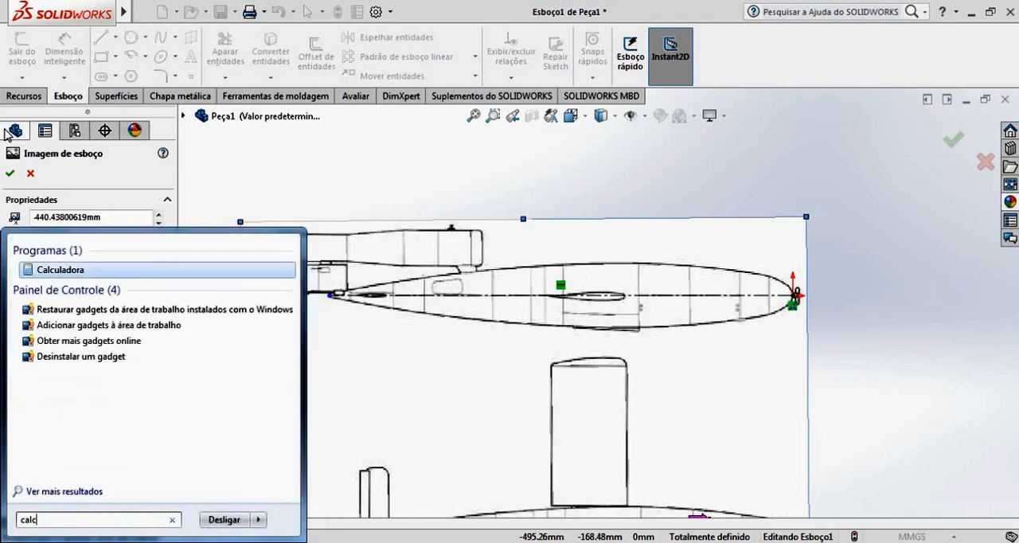
{"action": "left_click", "coordinate": [61, 275]}
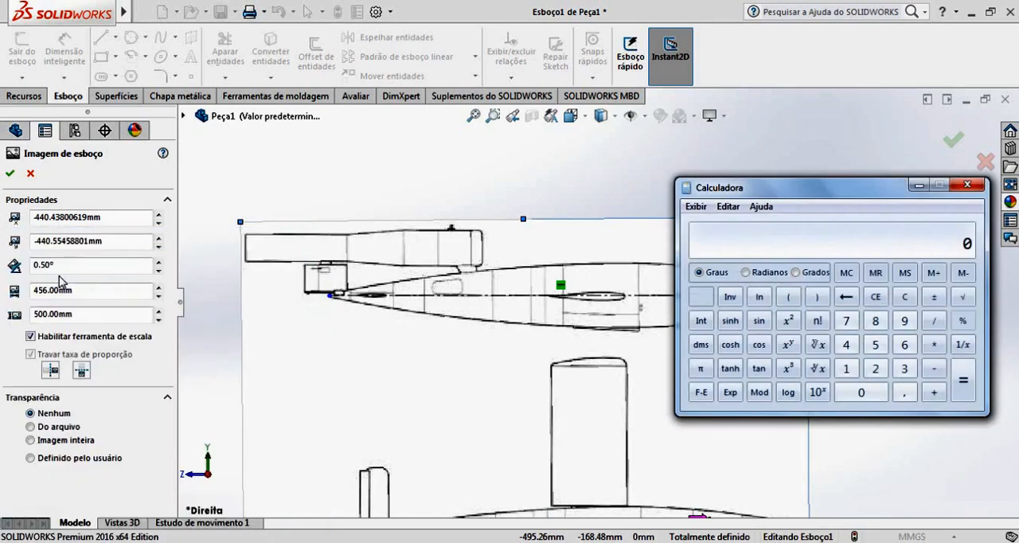
Calculate the scaled picture width in Calculator as 456 times 9000 divided by 373.
{"action": "type", "text": "4"}
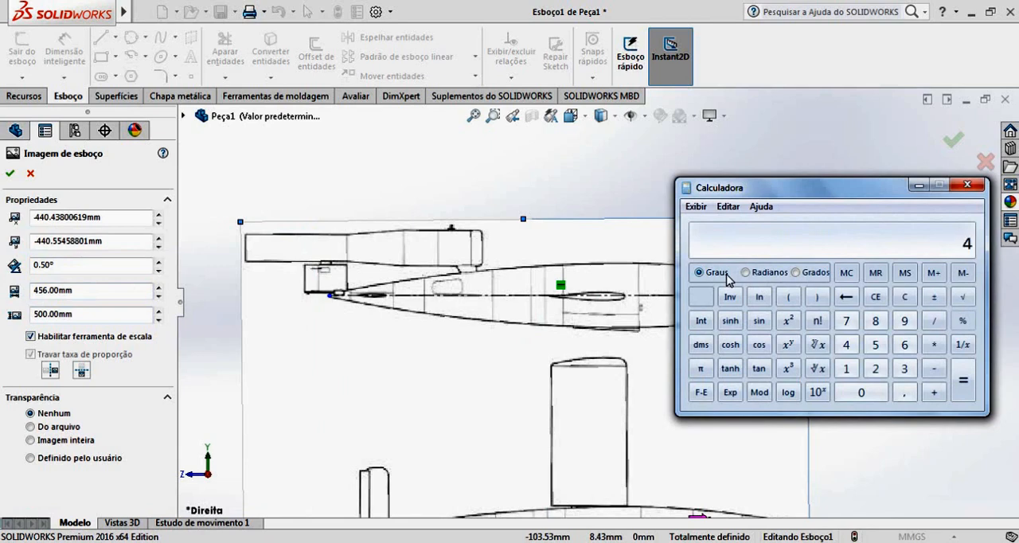
{"action": "type", "text": "56 * 9000"}
{"action": "key", "text": "Return"}
{"action": "type", "text": "/"}
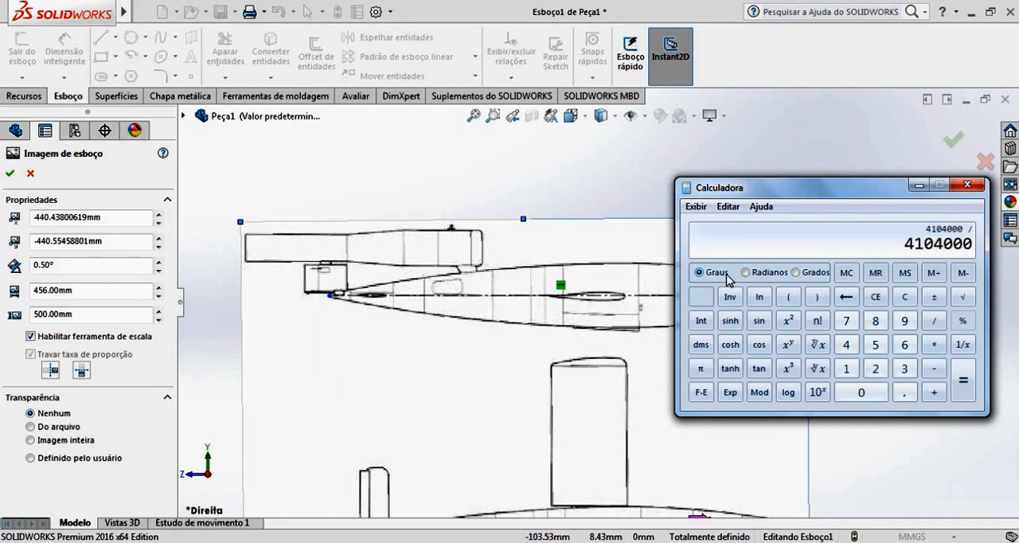
{"action": "type", "text": "373"}
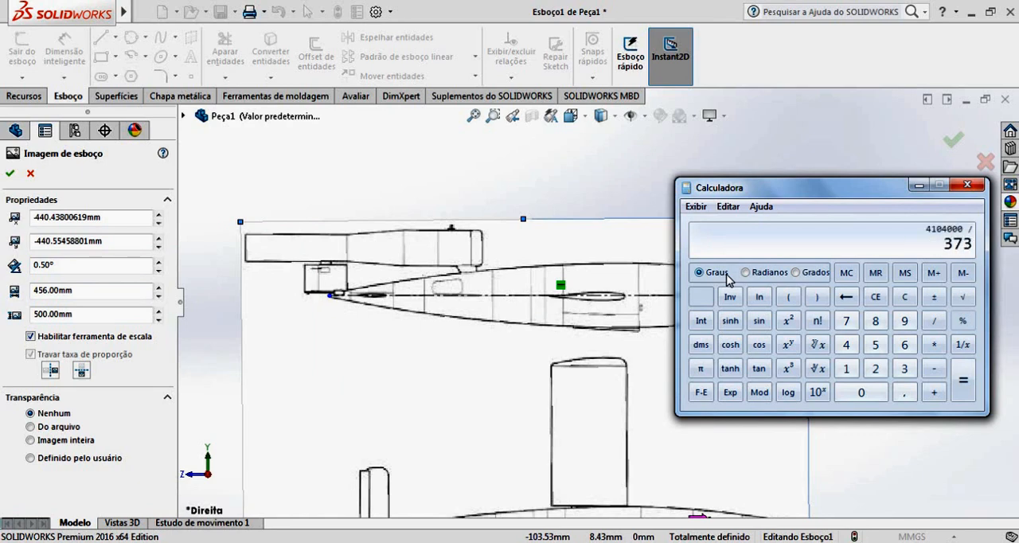
{"action": "key", "text": "Return"}
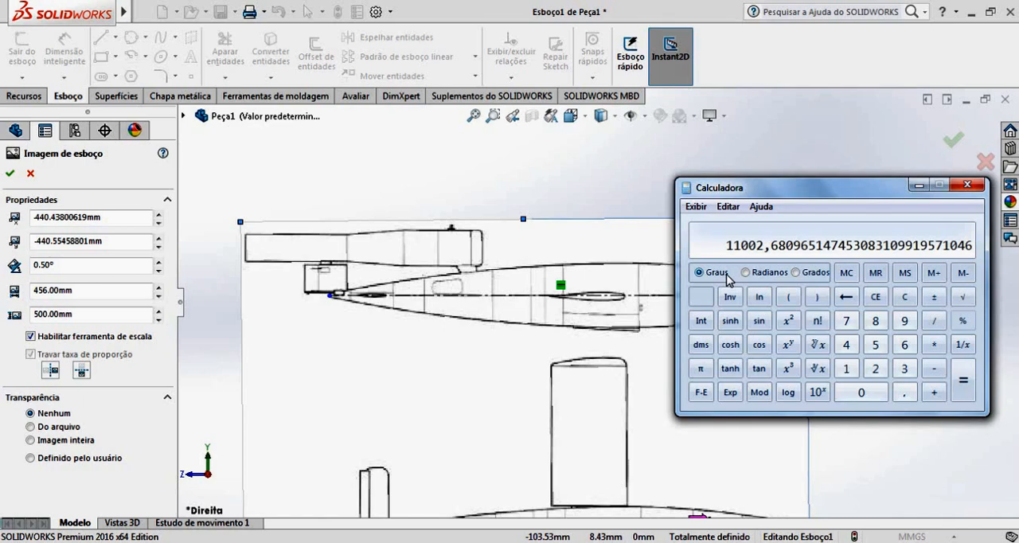
Set the sketch picture's width to 11002 mm with proportions locked, and accept the picture settings.
{"action": "double_click", "coordinate": [101, 290]}
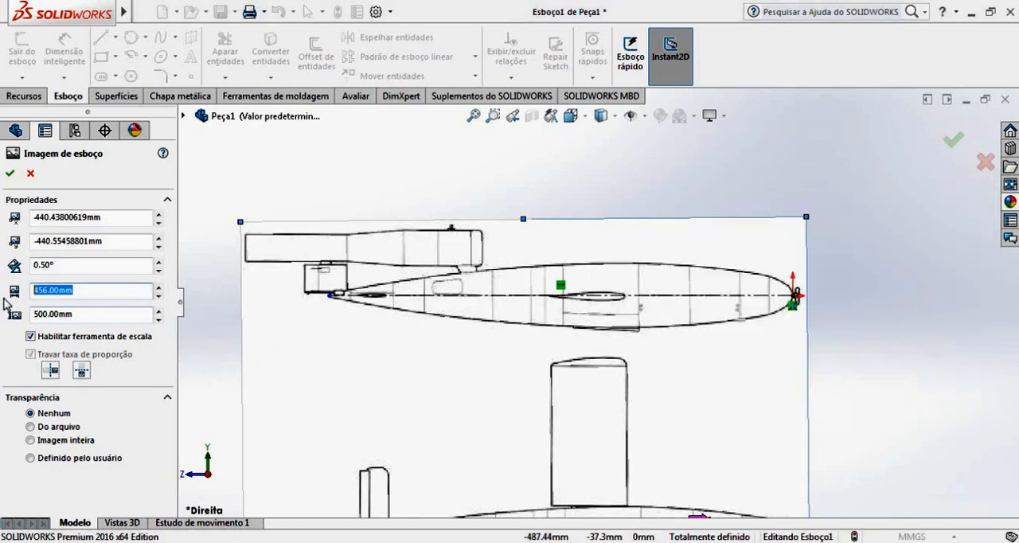
{"action": "type", "text": "11"}
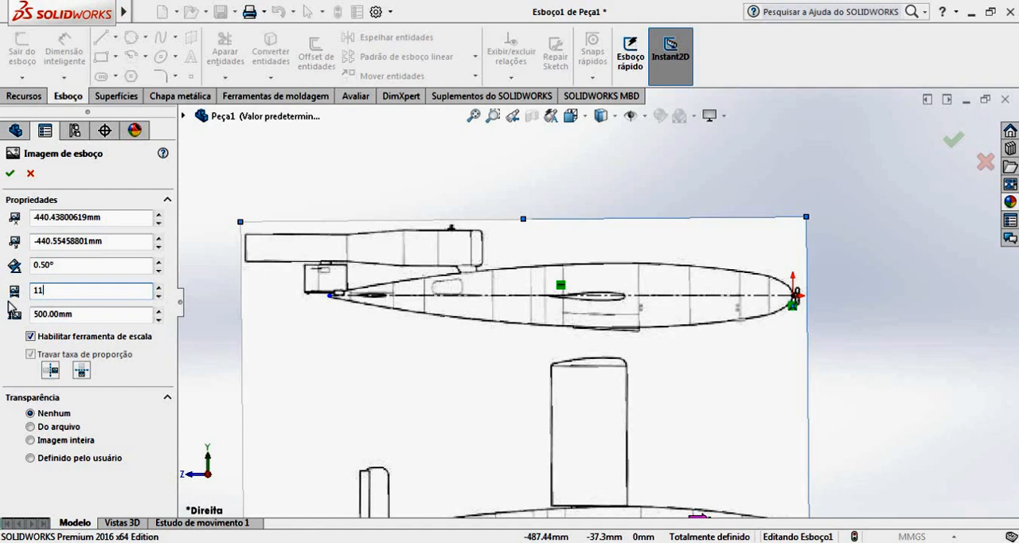
{"action": "type", "text": "002"}
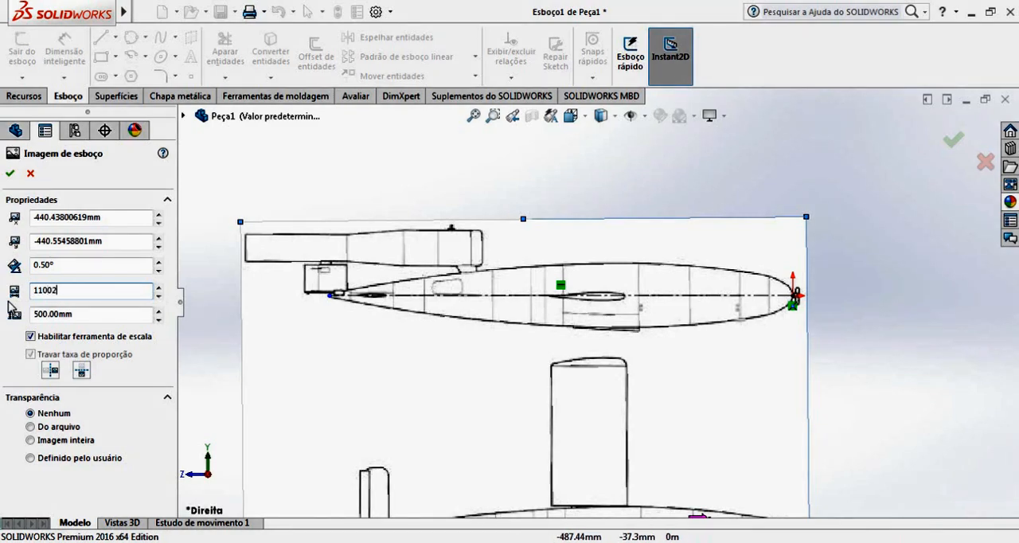
{"action": "key", "text": "Return"}
{"action": "scroll", "coordinate": [585, 353], "scroll_direction": "up", "scroll_amount": 10}
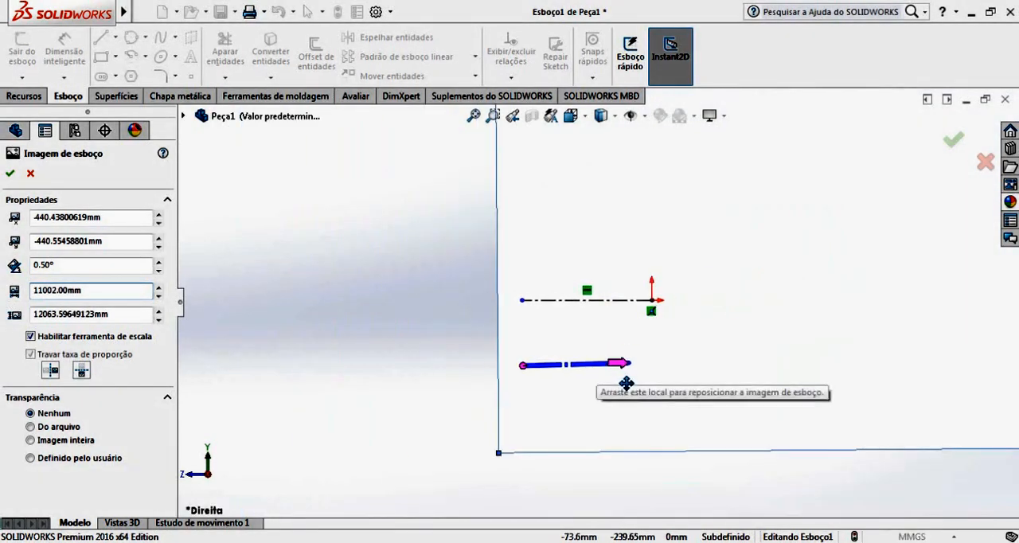
{"action": "scroll", "coordinate": [681, 374], "scroll_direction": "up", "scroll_amount": 1}
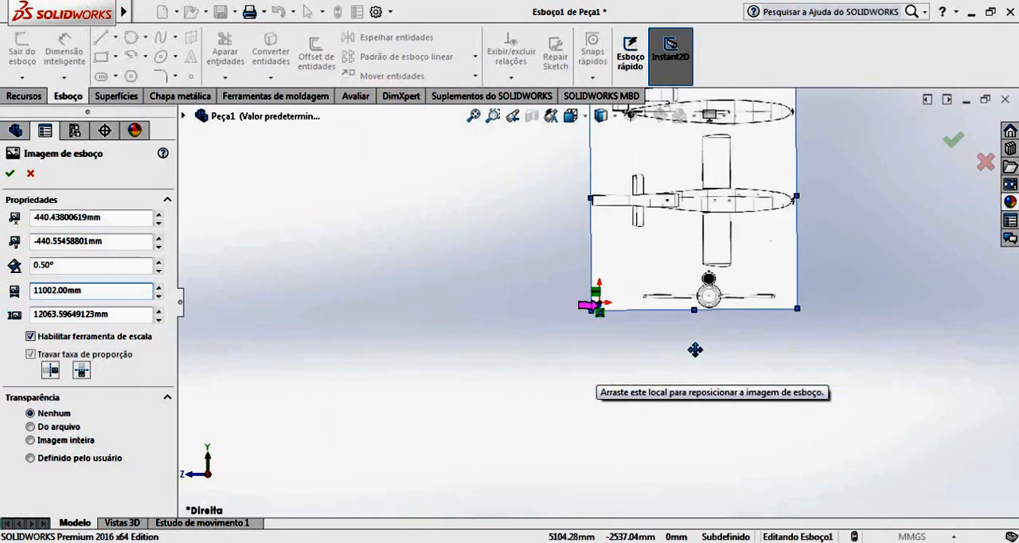
{"action": "left_click", "coordinate": [11, 174]}
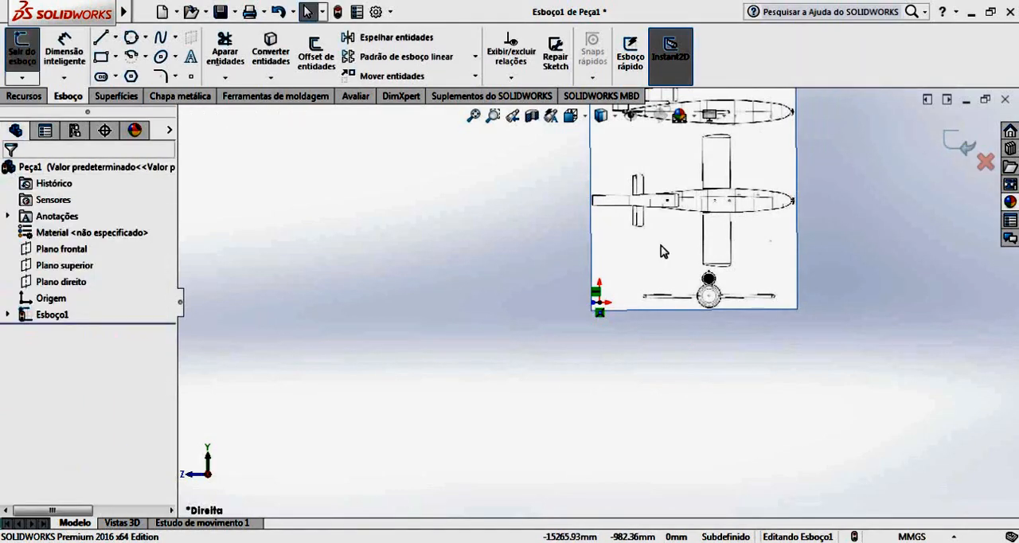
Reopen the scaled picture for editing and move it so the side view's nose lies near the origin.
{"action": "left_click", "coordinate": [762, 182]}
{"action": "mouse_move", "coordinate": [755, 146]}
{"action": "left_mouse_down"}
{"action": "mouse_move", "coordinate": [723, 205]}
{"action": "mouse_move", "coordinate": [600, 282]}
{"action": "left_mouse_up"}
{"action": "scroll", "coordinate": [605, 283], "scroll_direction": "down", "scroll_amount": 5}
{"action": "scroll", "coordinate": [605, 299], "scroll_direction": "down", "scroll_amount": 3}
{"action": "left_click_drag", "start_coordinate": [661, 241], "coordinate": [577, 408]}
{"action": "scroll", "coordinate": [598, 337], "scroll_direction": "down", "scroll_amount": 2}
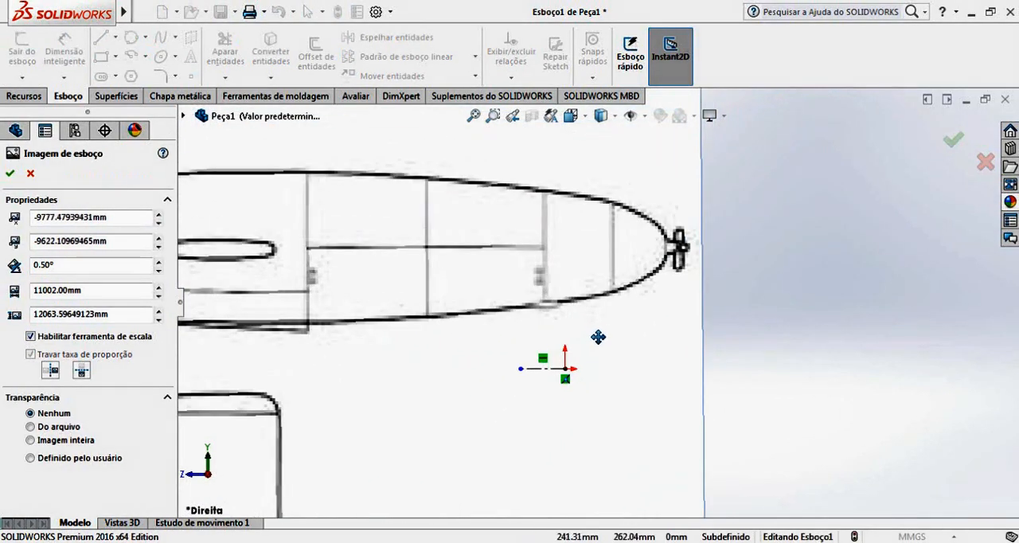
Fine-position the scaled picture so the side view's nose tip sits on the origin, level with the centerline.
{"action": "scroll", "coordinate": [599, 306], "scroll_direction": "up", "scroll_amount": 7}
{"action": "left_click_drag", "start_coordinate": [622, 329], "coordinate": [605, 371]}
{"action": "scroll", "coordinate": [602, 363], "scroll_direction": "down", "scroll_amount": 7}
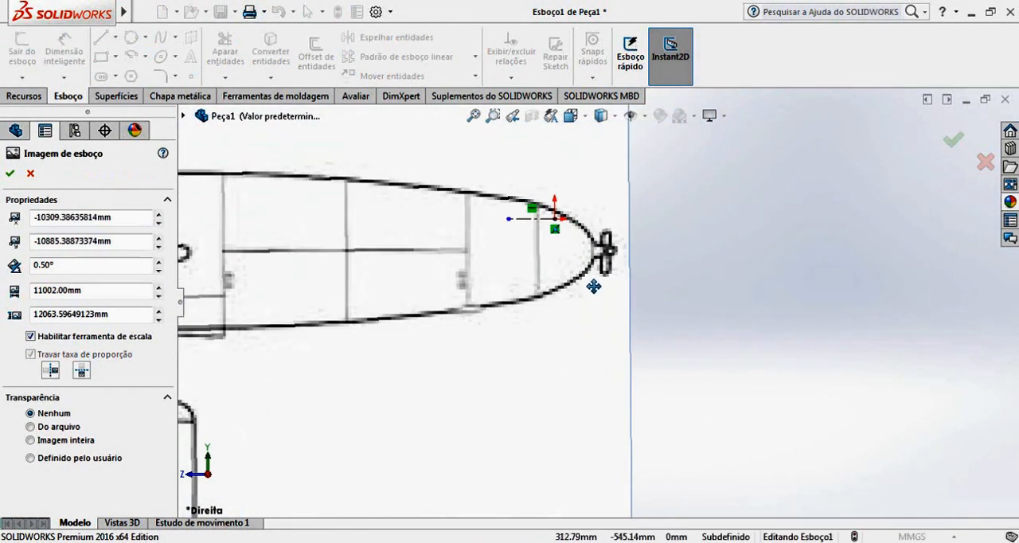
{"action": "mouse_move", "coordinate": [593, 286]}
{"action": "left_mouse_down"}
{"action": "mouse_move", "coordinate": [557, 250]}
{"action": "mouse_move", "coordinate": [540, 253]}
{"action": "left_mouse_up"}
{"action": "scroll", "coordinate": [557, 231], "scroll_direction": "down", "scroll_amount": 5}
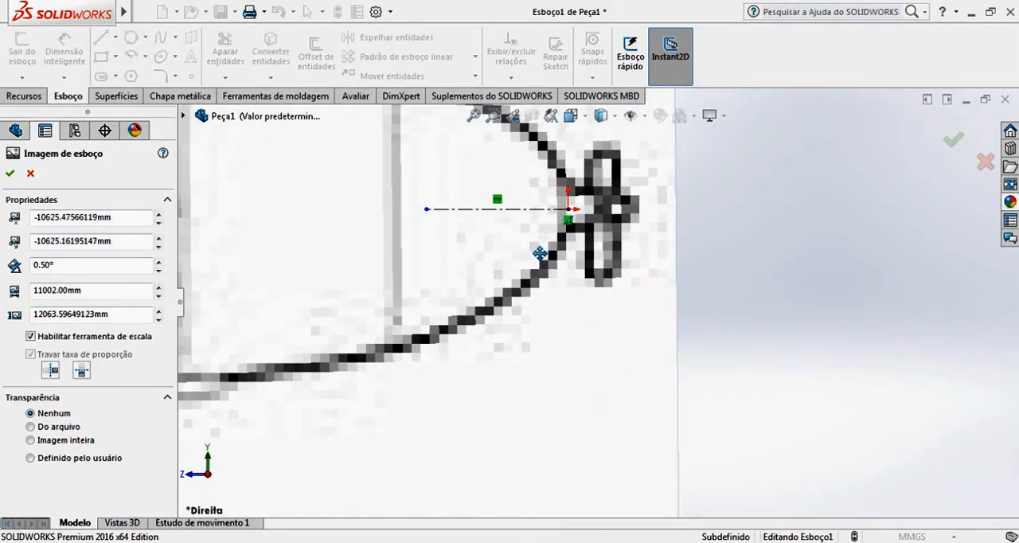
{"action": "scroll", "coordinate": [540, 253], "scroll_direction": "up", "scroll_amount": 8}
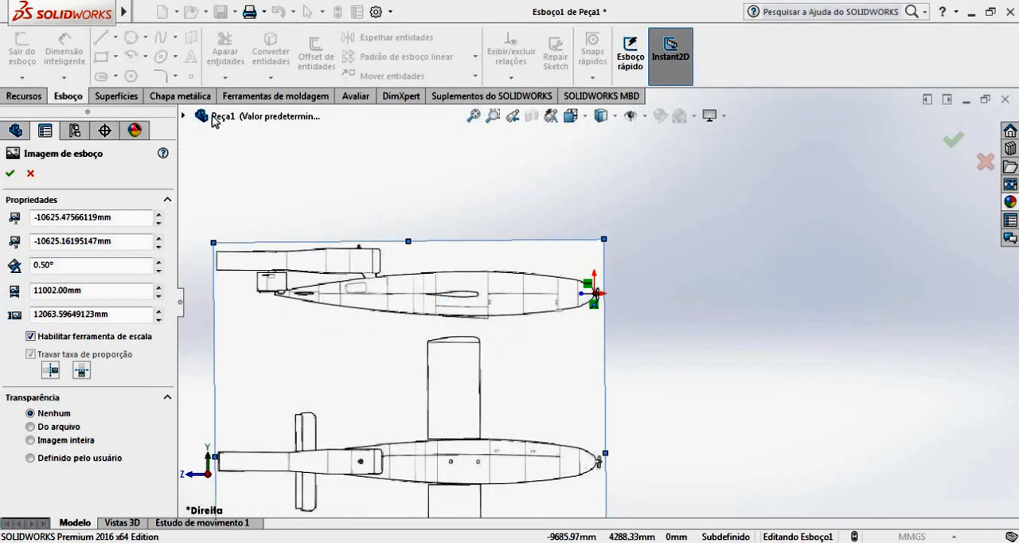
Accept the picture placement and delete the old short construction line at the fuselage nose.
{"action": "left_click", "coordinate": [10, 173]}
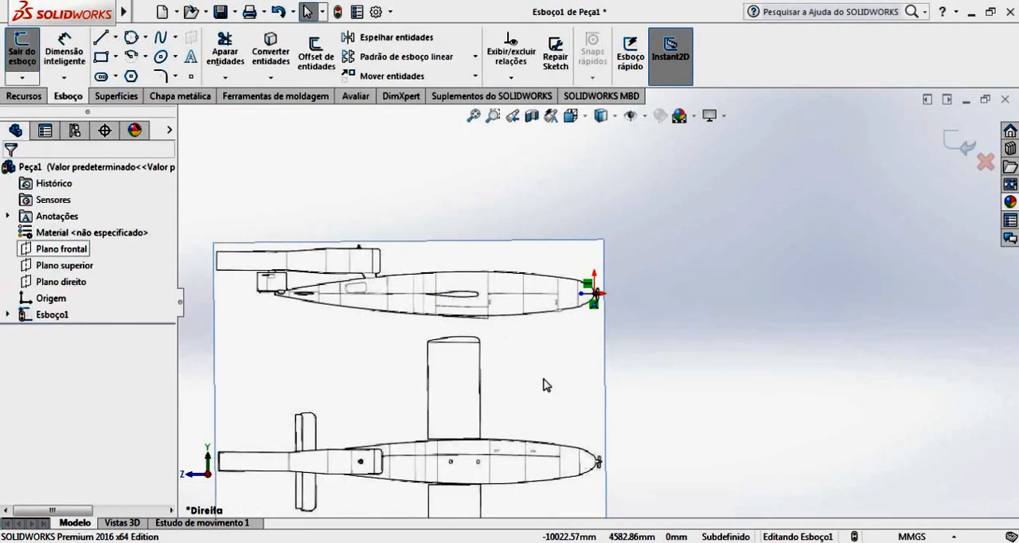
{"action": "scroll", "coordinate": [591, 298], "scroll_direction": "down", "scroll_amount": 2}
{"action": "left_click", "coordinate": [593, 295]}
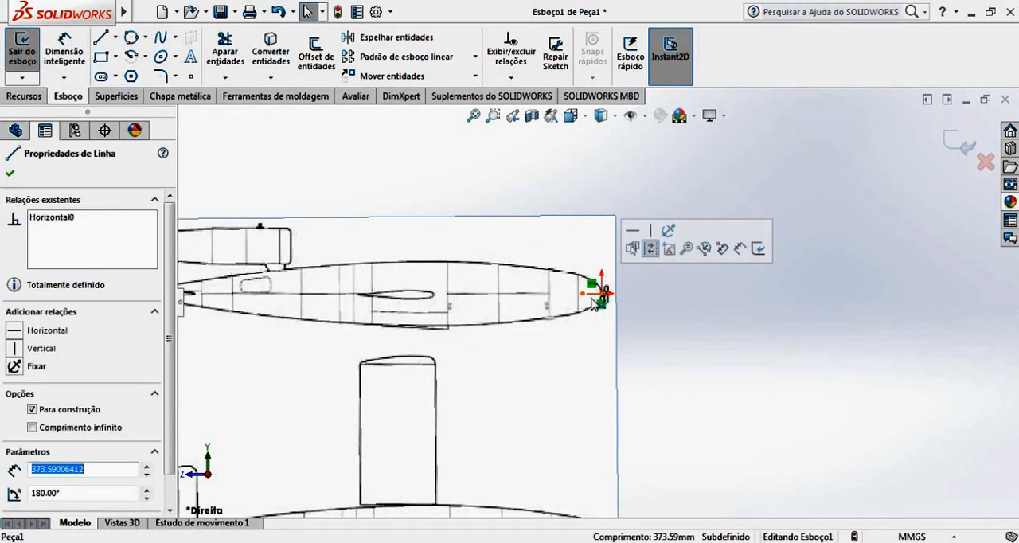
{"action": "scroll", "coordinate": [591, 306], "scroll_direction": "down", "scroll_amount": 5}
{"action": "scroll", "coordinate": [591, 311], "scroll_direction": "down", "scroll_amount": 3}
{"action": "key", "text": "Escape"}
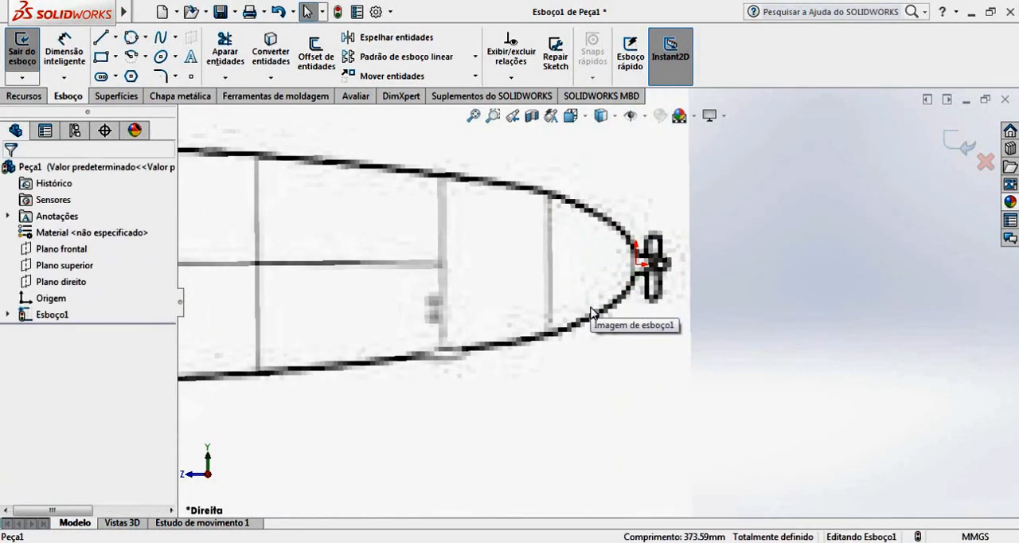
Sketch a horizontal centerline about 9000 mm long from the origin at the nose to the side view's tail end.
{"action": "left_click", "coordinate": [116, 38]}
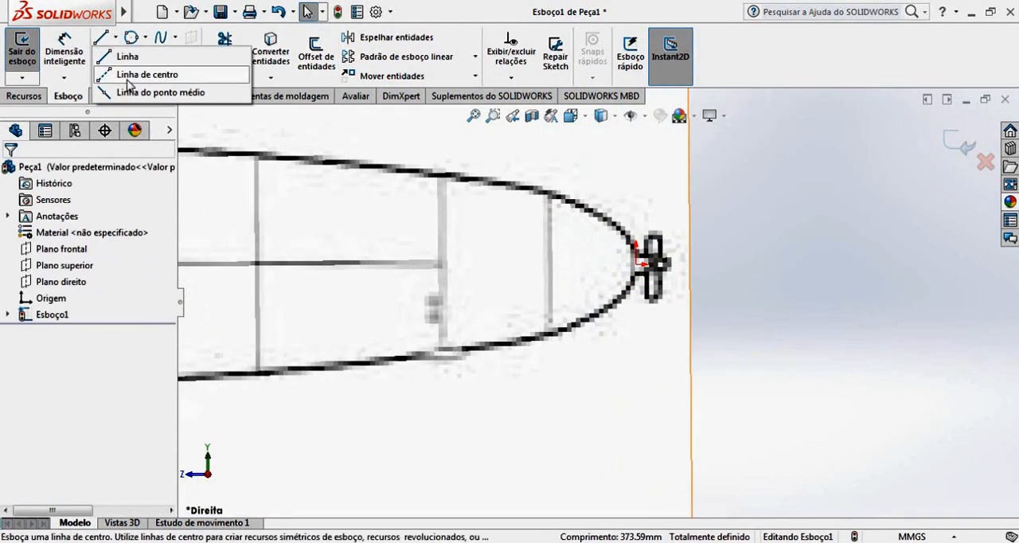
{"action": "left_click", "coordinate": [137, 73]}
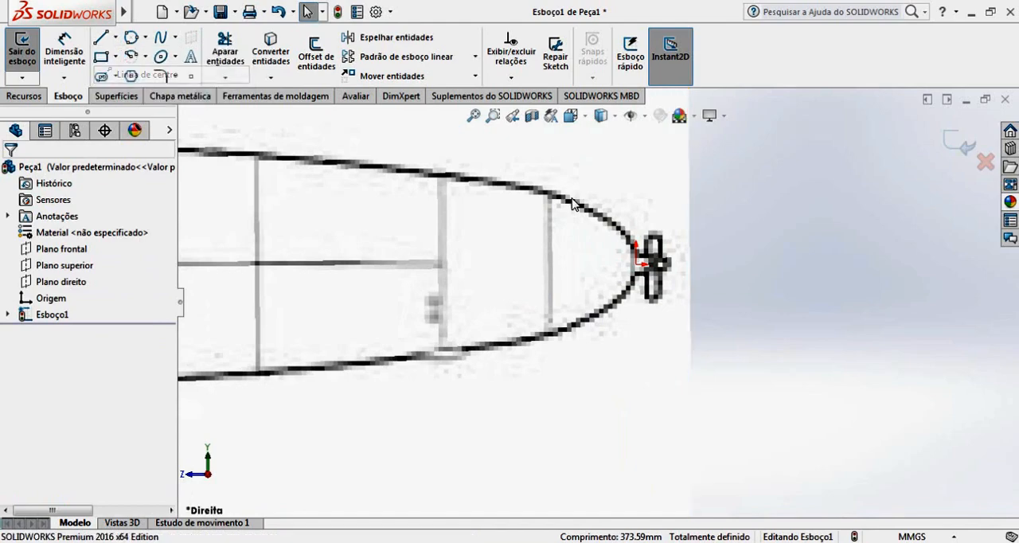
{"action": "left_click", "coordinate": [637, 262]}
{"action": "scroll", "coordinate": [320, 287], "scroll_direction": "up", "scroll_amount": 5}
{"action": "scroll", "coordinate": [481, 309], "scroll_direction": "down", "scroll_amount": 6}
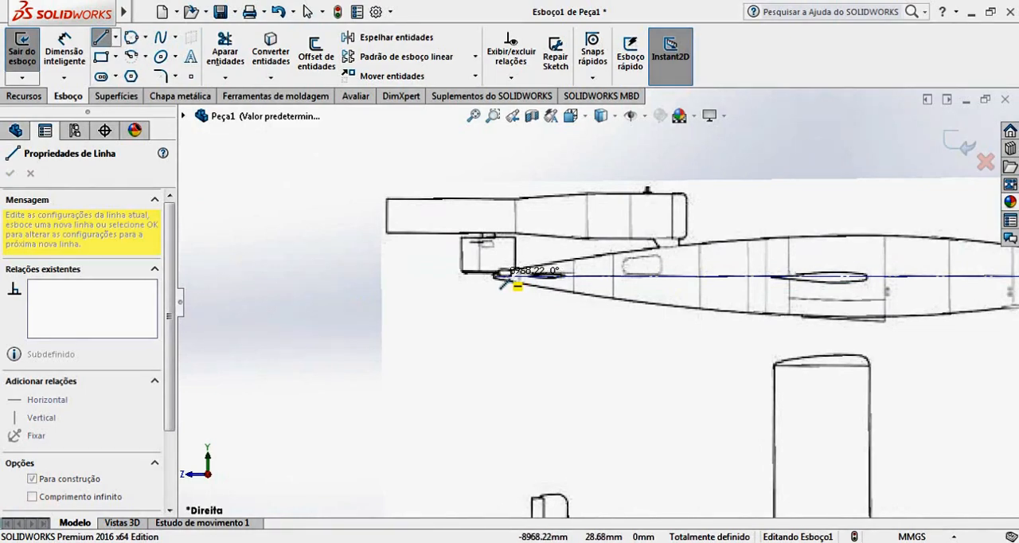
{"action": "scroll", "coordinate": [504, 279], "scroll_direction": "down", "scroll_amount": 4}
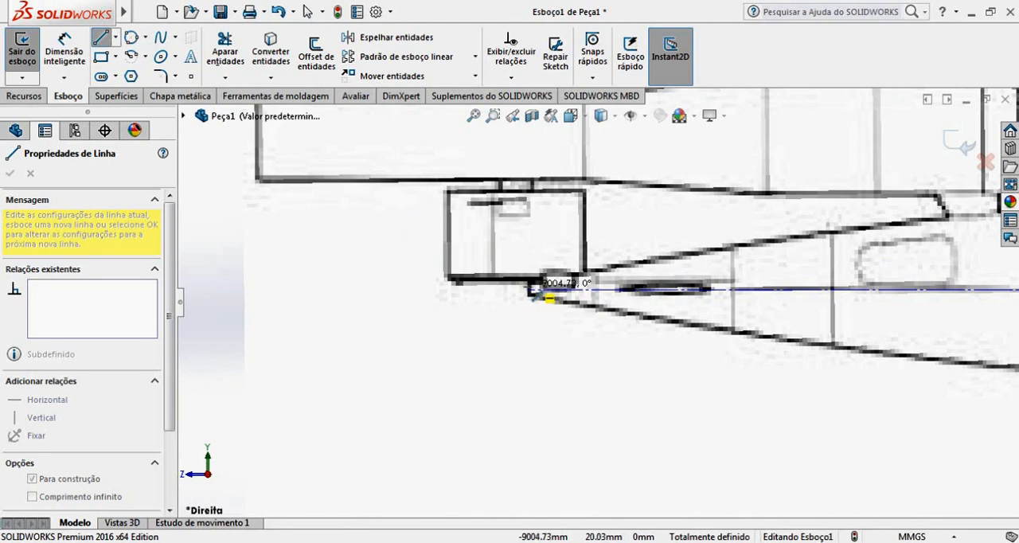
{"action": "left_click", "coordinate": [529, 290]}
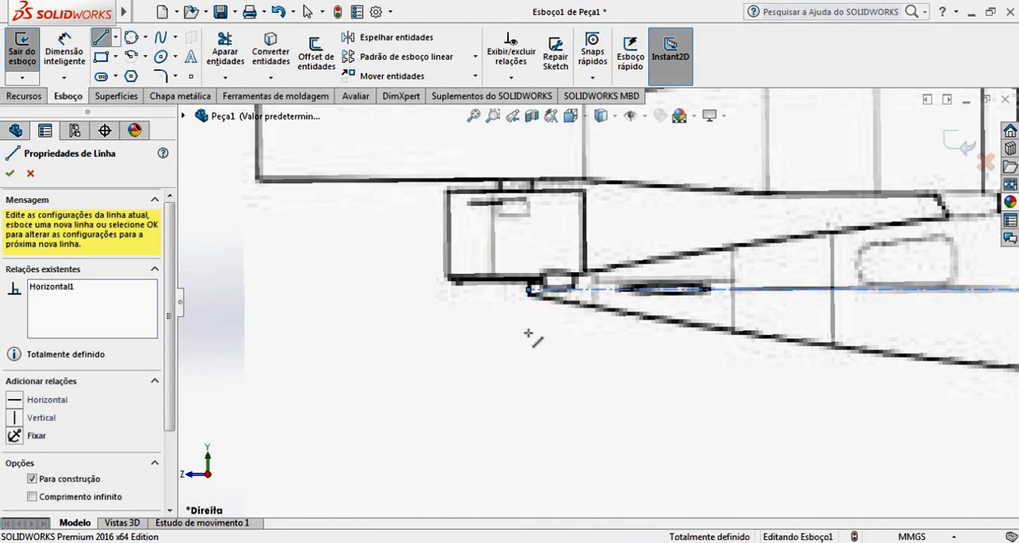
{"action": "key", "text": "Escape"}
{"action": "scroll", "coordinate": [587, 359], "scroll_direction": "up", "scroll_amount": 5}
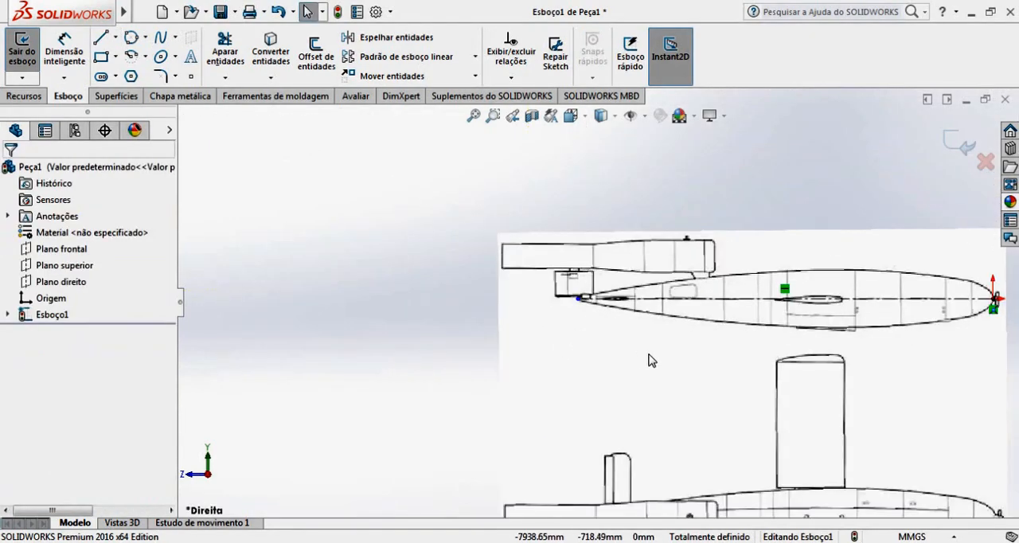
Check the new centerline's length with Smart Dimension without placing the dimension.
{"action": "left_click", "coordinate": [64, 50]}
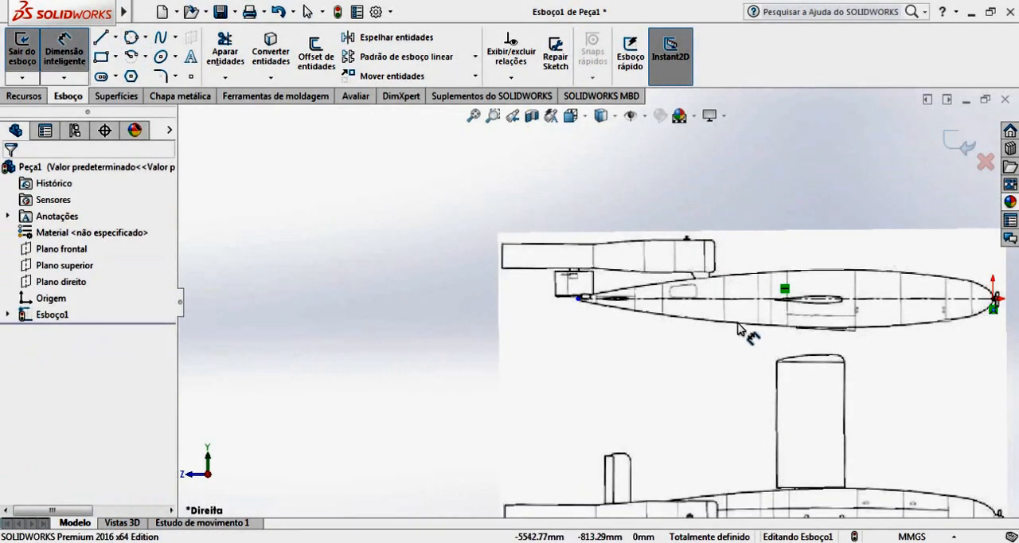
{"action": "left_click", "coordinate": [766, 301]}
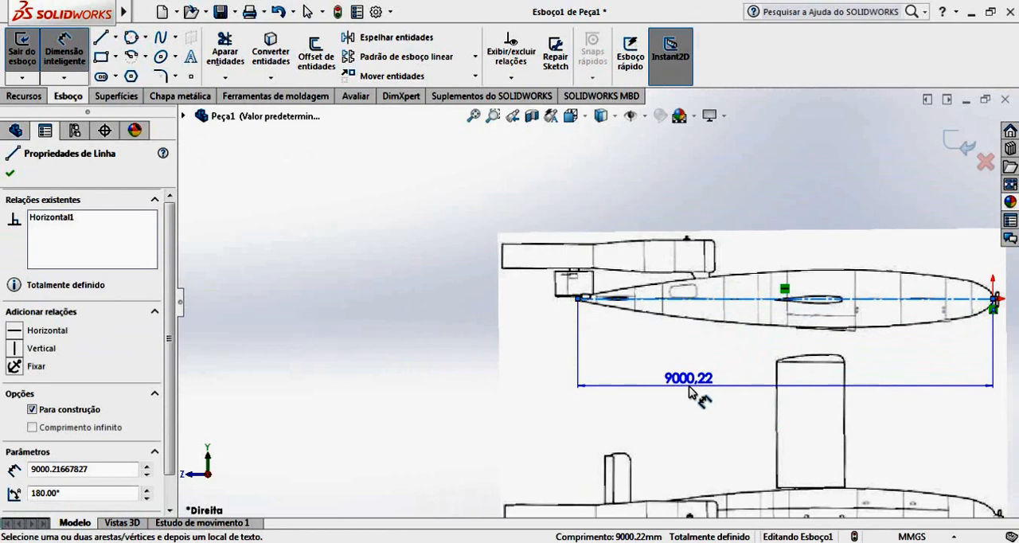
{"action": "key", "text": "Escape"}
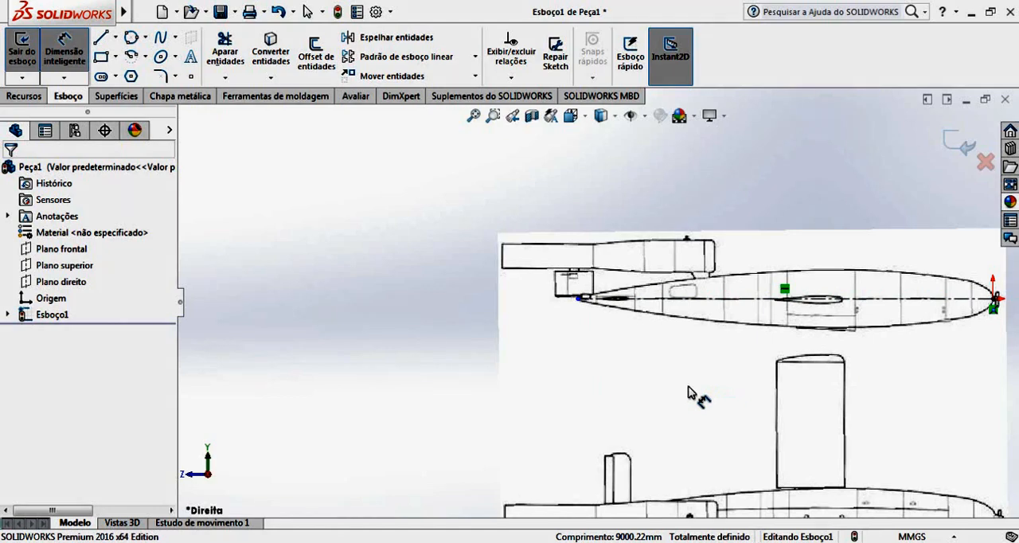
{"action": "scroll", "coordinate": [716, 371], "scroll_direction": "up", "scroll_amount": 6}
{"action": "scroll", "coordinate": [718, 371], "scroll_direction": "down", "scroll_amount": 3}
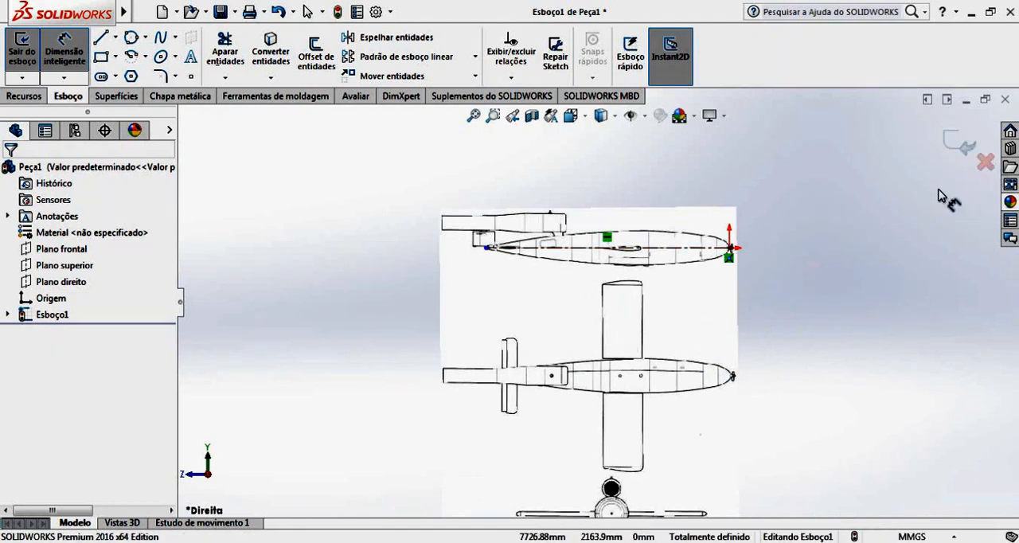
Exit the sketch and apply whole-image transparency of 0.60 to the blueprint picture.
{"action": "left_click", "coordinate": [965, 148]}
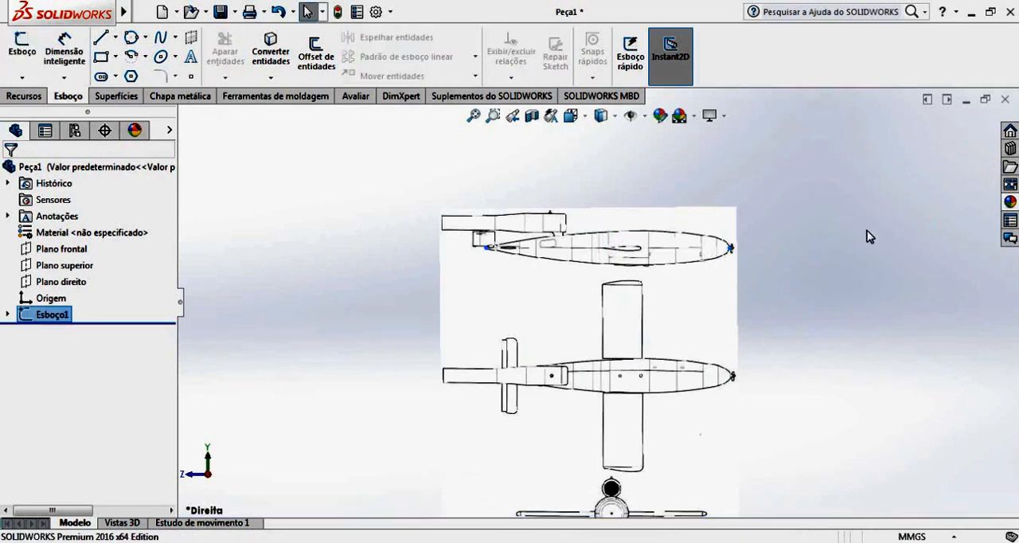
{"action": "double_click", "coordinate": [730, 297]}
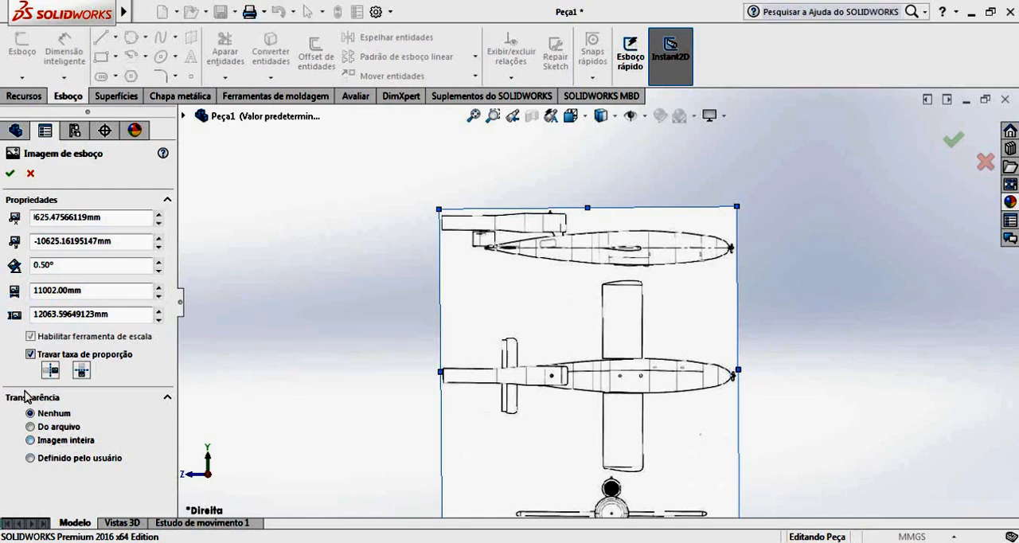
{"action": "left_click", "coordinate": [34, 440]}
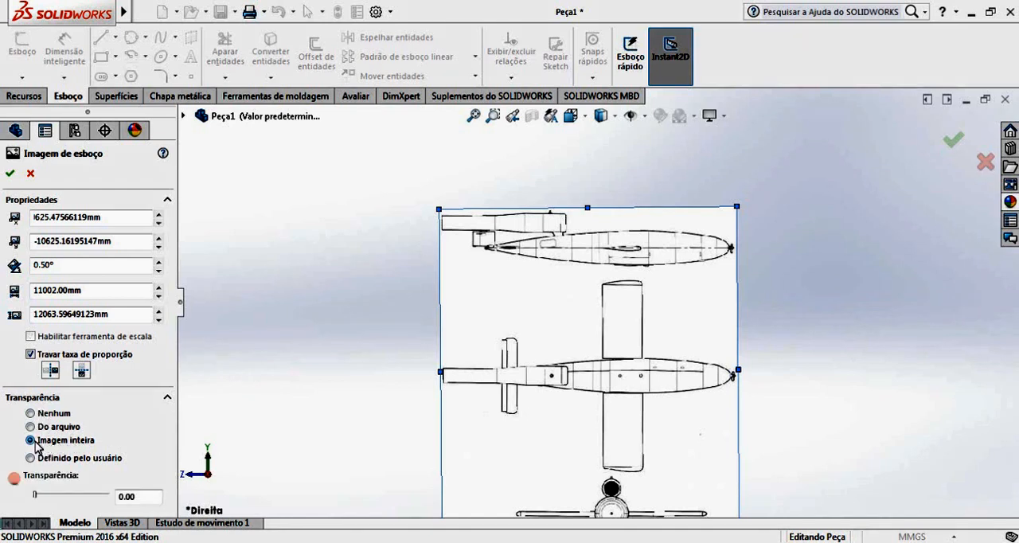
{"action": "left_click", "coordinate": [80, 496]}
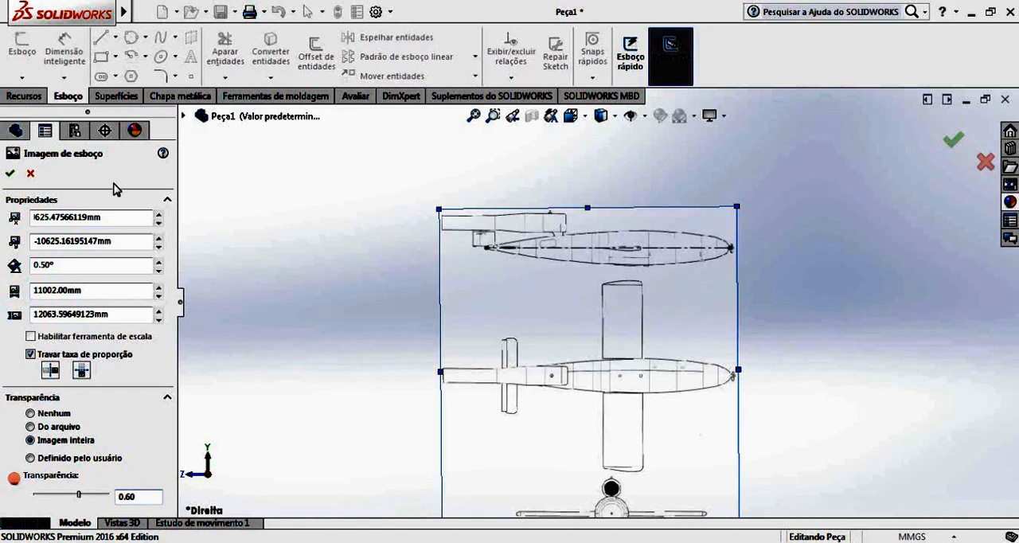
{"action": "left_click", "coordinate": [11, 177]}
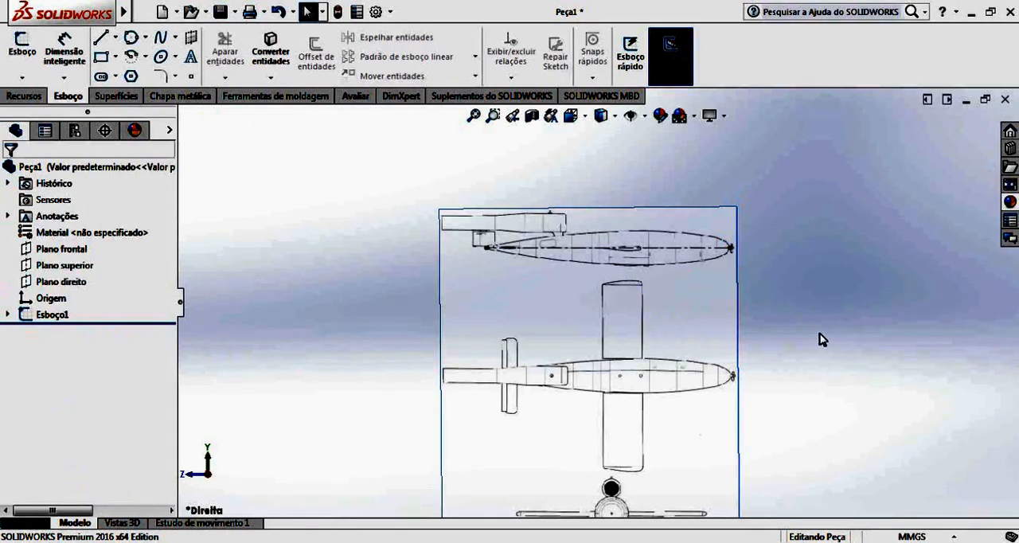
Start a new sketch on the top plane and orient the view normal to it.
{"action": "mouse_move", "coordinate": [822, 338]}
{"action": "middle_mouse_down"}
{"action": "mouse_move", "coordinate": [782, 356]}
{"action": "mouse_move", "coordinate": [732, 350]}
{"action": "middle_mouse_up"}
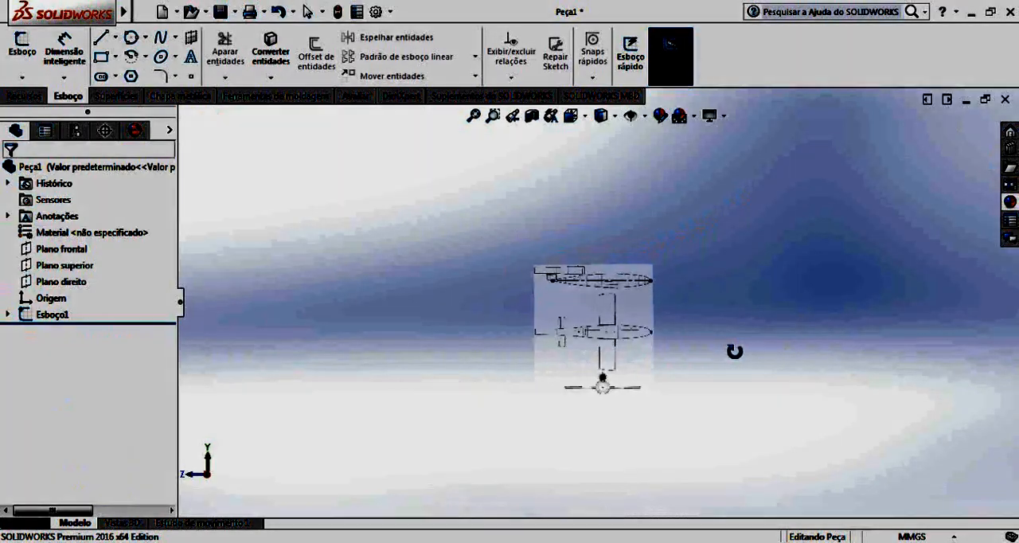
{"action": "middle_click_drag", "start_coordinate": [732, 351], "coordinate": [597, 385]}
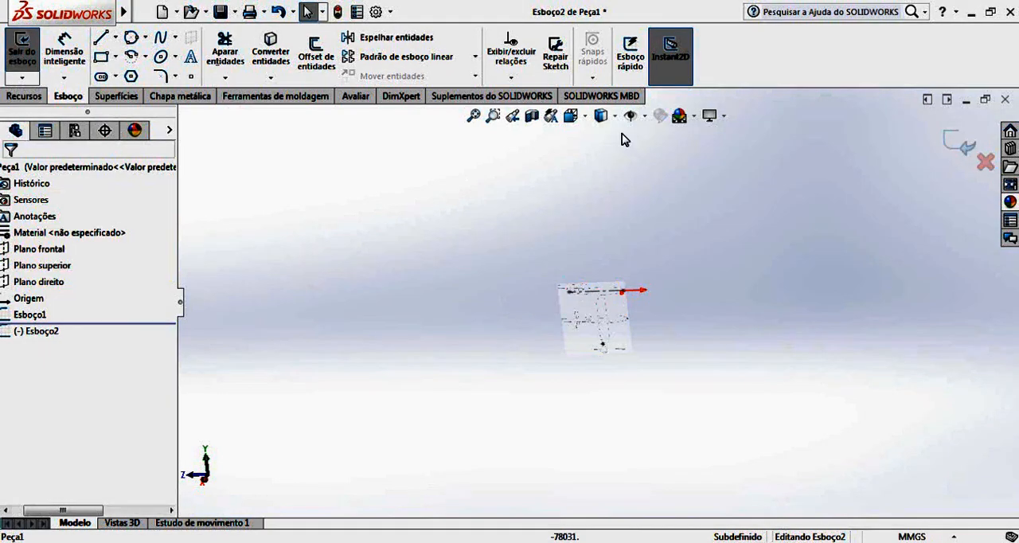
{"action": "left_click", "coordinate": [583, 118]}
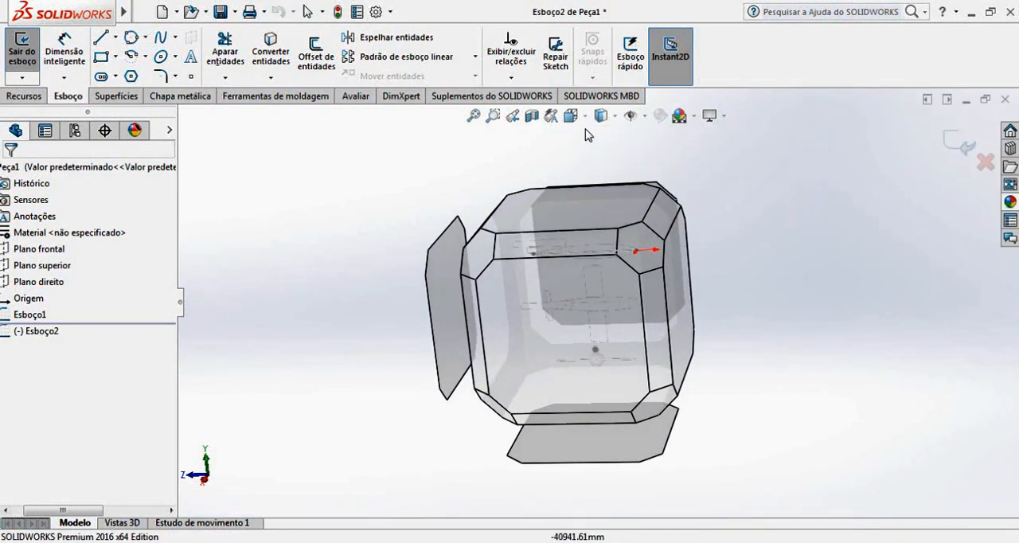
{"action": "left_click", "coordinate": [570, 116]}
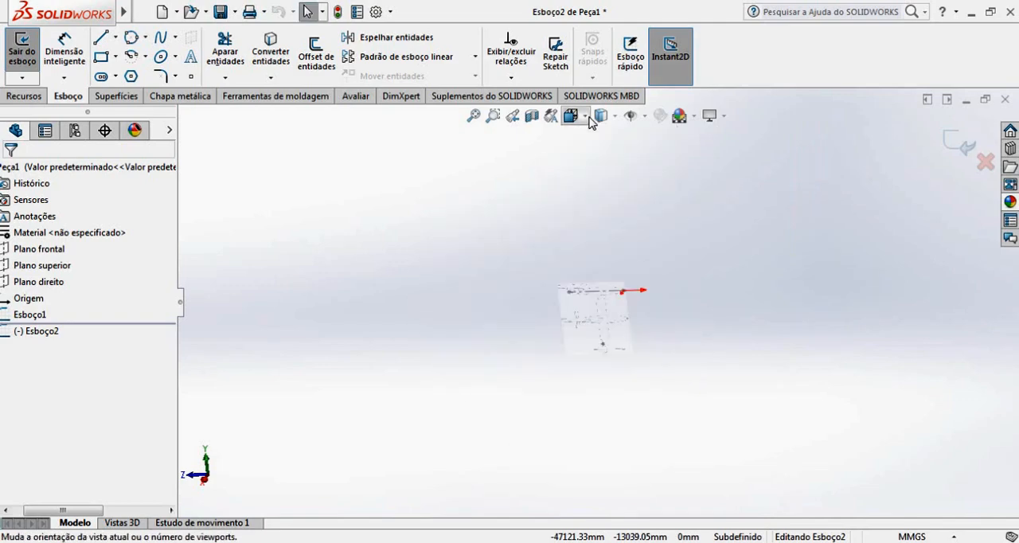
{"action": "left_click", "coordinate": [587, 120]}
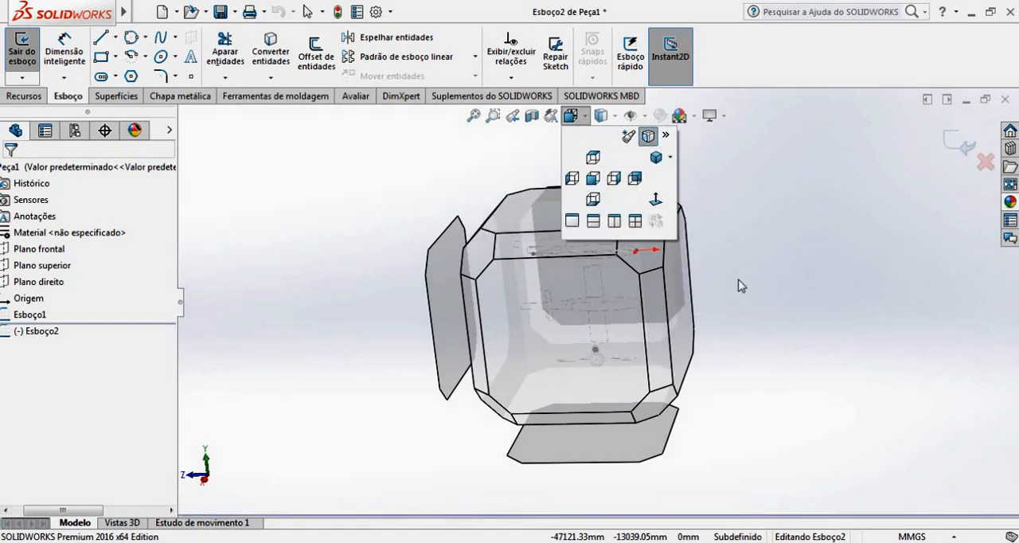
{"action": "mouse_move", "coordinate": [542, 217]}
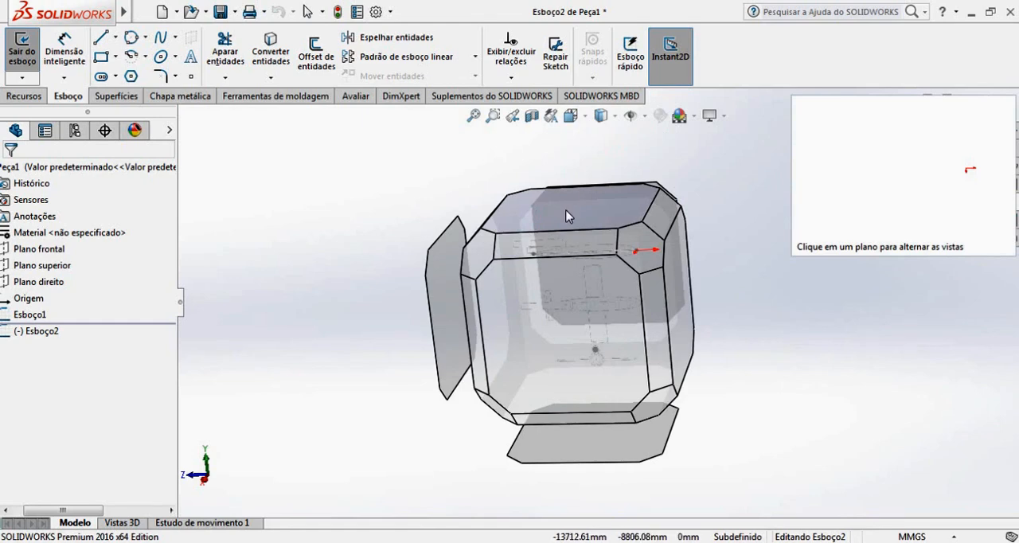
{"action": "left_click", "coordinate": [589, 118]}
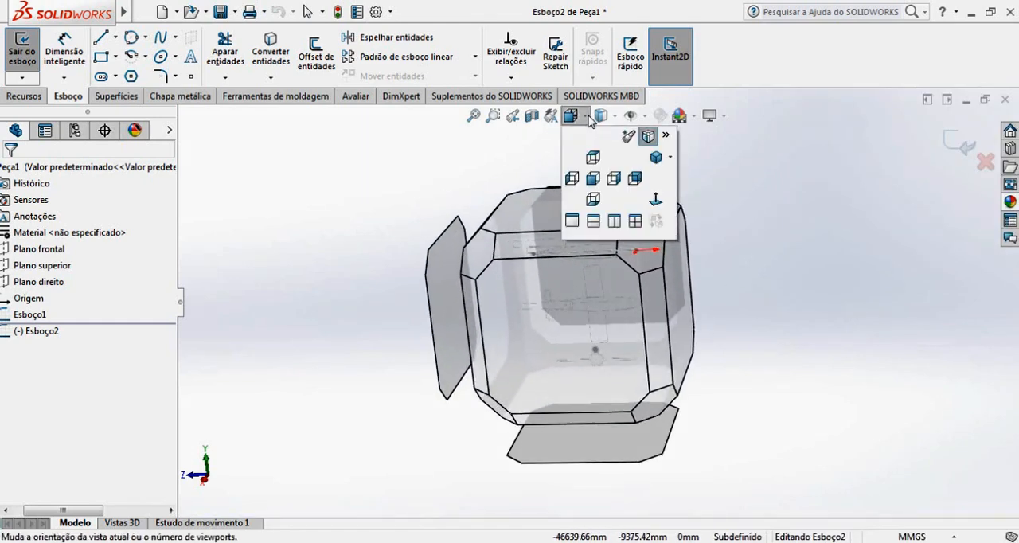
{"action": "left_click", "coordinate": [656, 201]}
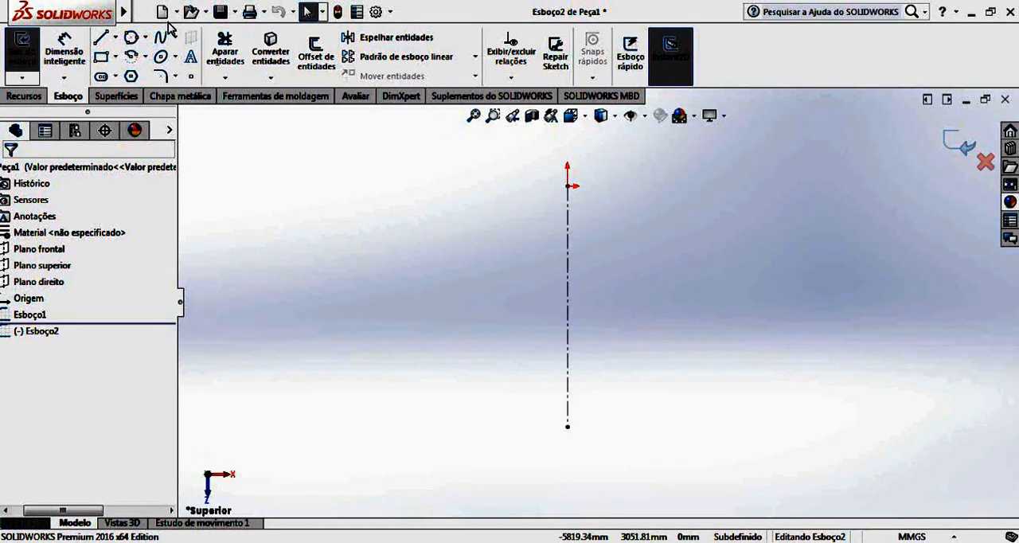
Insert fieseler_fi_103_v1-42504.jpg as a sketch picture in the top-plane sketch.
{"action": "left_click", "coordinate": [305, 12]}
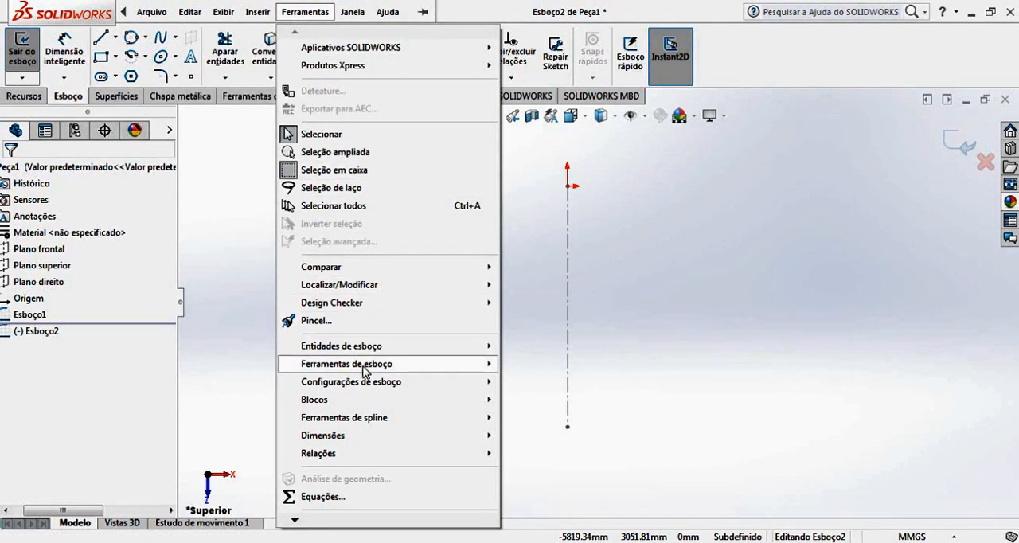
{"action": "mouse_move", "coordinate": [365, 362]}
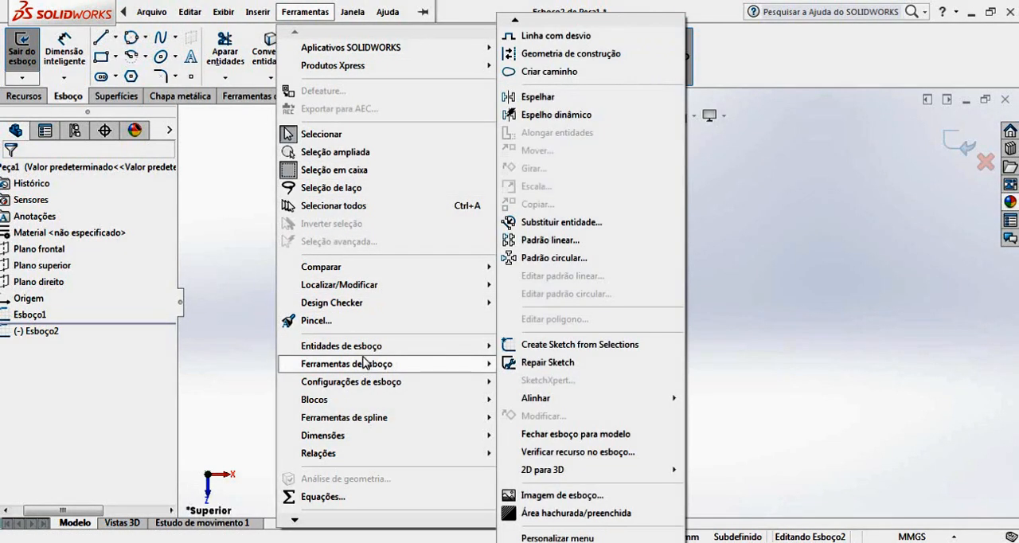
{"action": "left_click", "coordinate": [562, 495]}
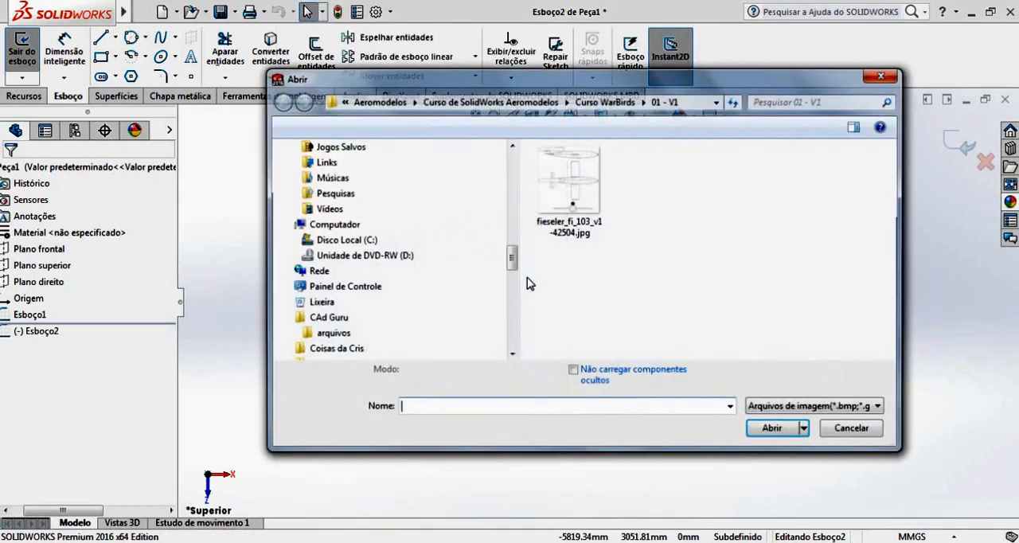
{"action": "left_click", "coordinate": [587, 198]}
{"action": "left_click", "coordinate": [788, 432]}
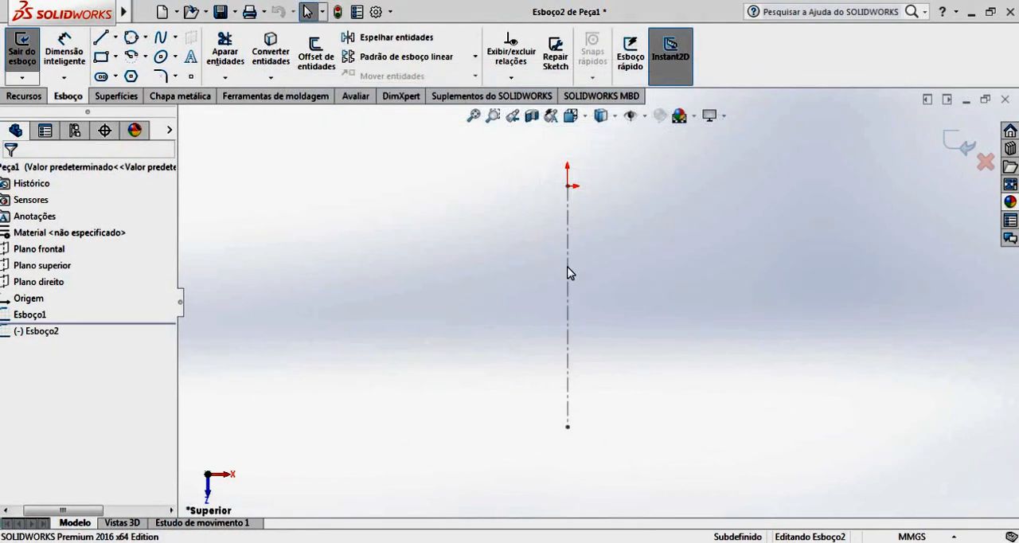
{"action": "mouse_move", "coordinate": [583, 191]}
{"action": "left_mouse_down"}
{"action": "mouse_move", "coordinate": [587, 228]}
{"action": "mouse_move", "coordinate": [553, 202]}
{"action": "mouse_move", "coordinate": [569, 246]}
{"action": "mouse_move", "coordinate": [597, 271]}
{"action": "left_mouse_up"}
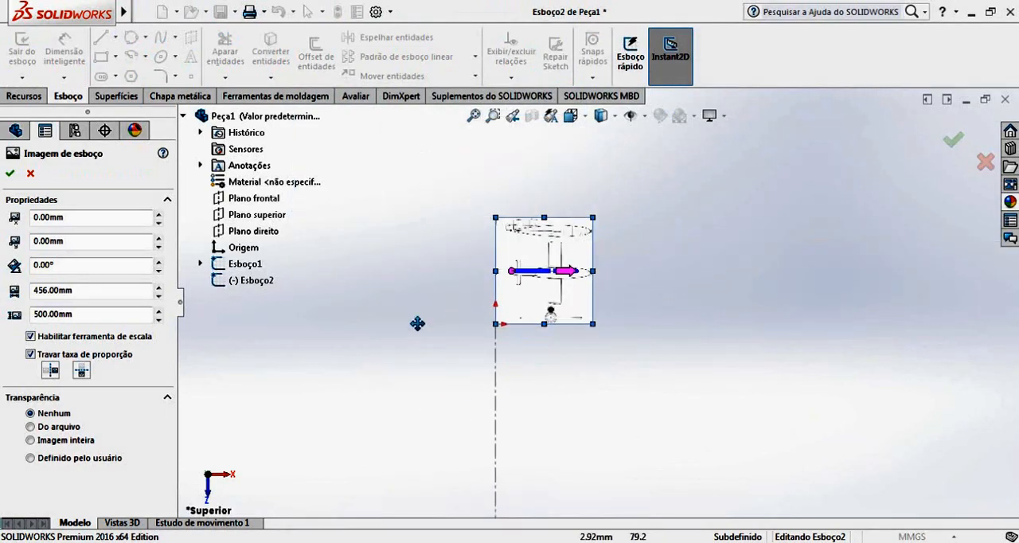
Set the new sketch picture's width to 11002 mm with proportions locked.
{"action": "left_click", "coordinate": [147, 316]}
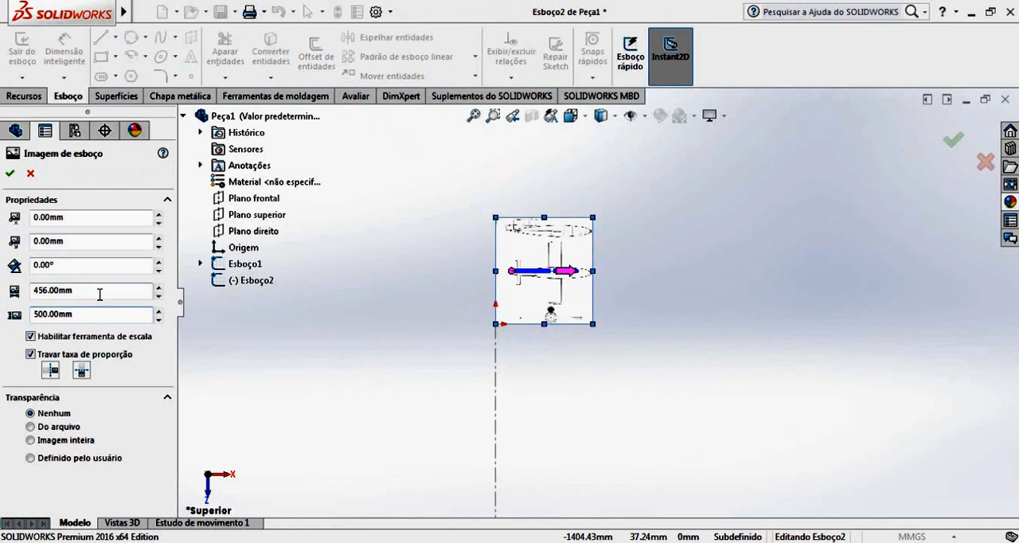
{"action": "key", "text": "shift+Tab"}
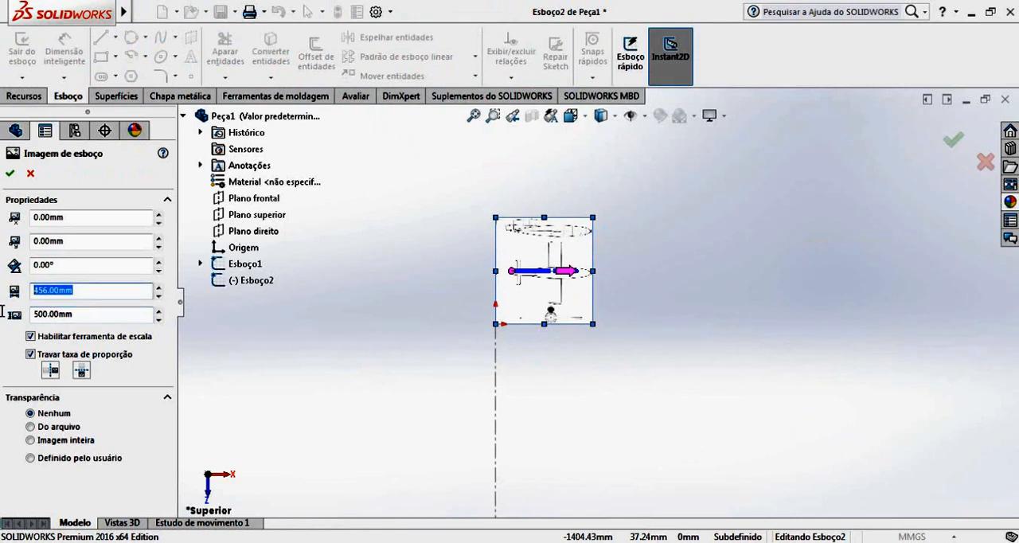
{"action": "type", "text": "11002"}
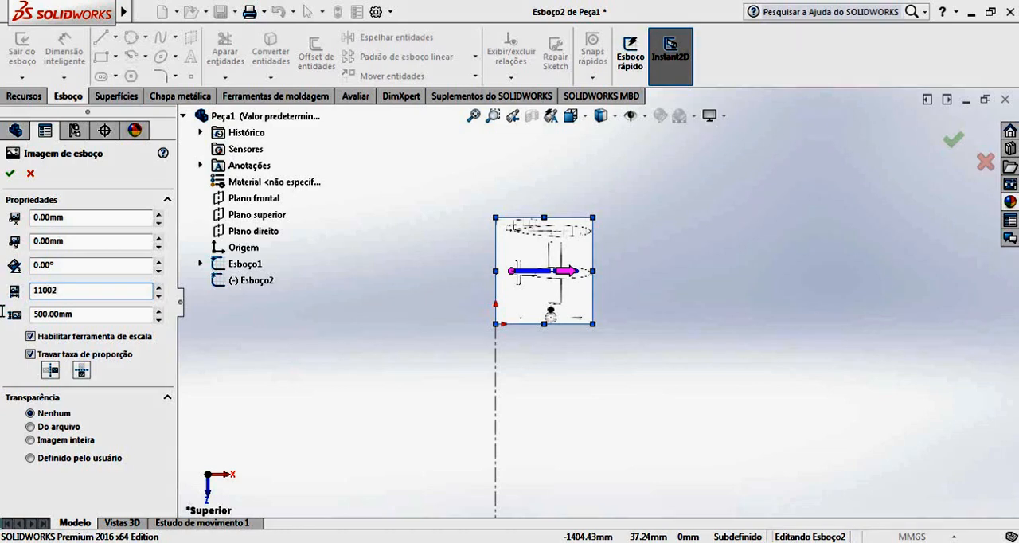
{"action": "key", "text": "Return"}
{"action": "scroll", "coordinate": [626, 210], "scroll_direction": "up", "scroll_amount": 15}
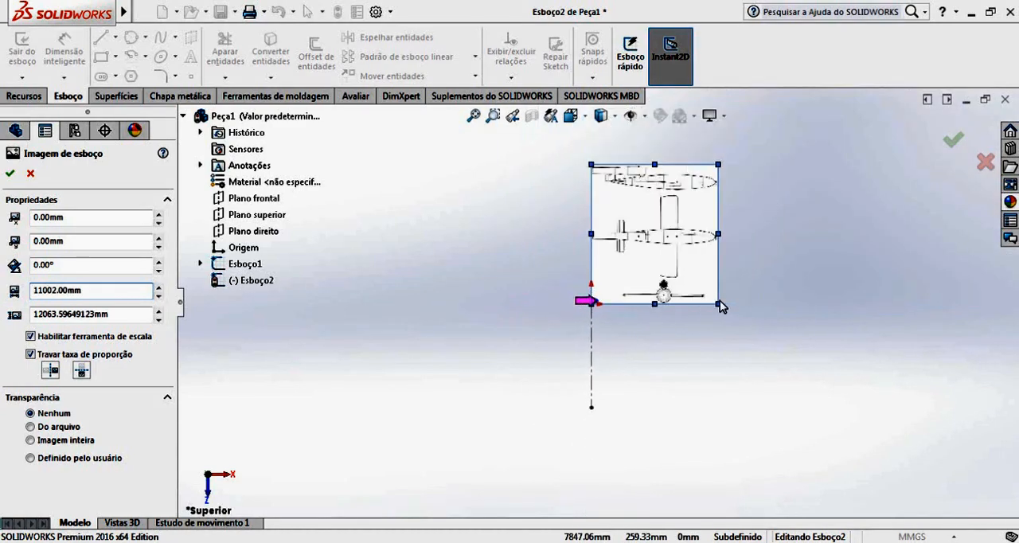
Rotate the top-plane sketch picture to 90° and move it so the top-view fuselage lies roughly over the origin.
{"action": "left_click", "coordinate": [267, 283]}
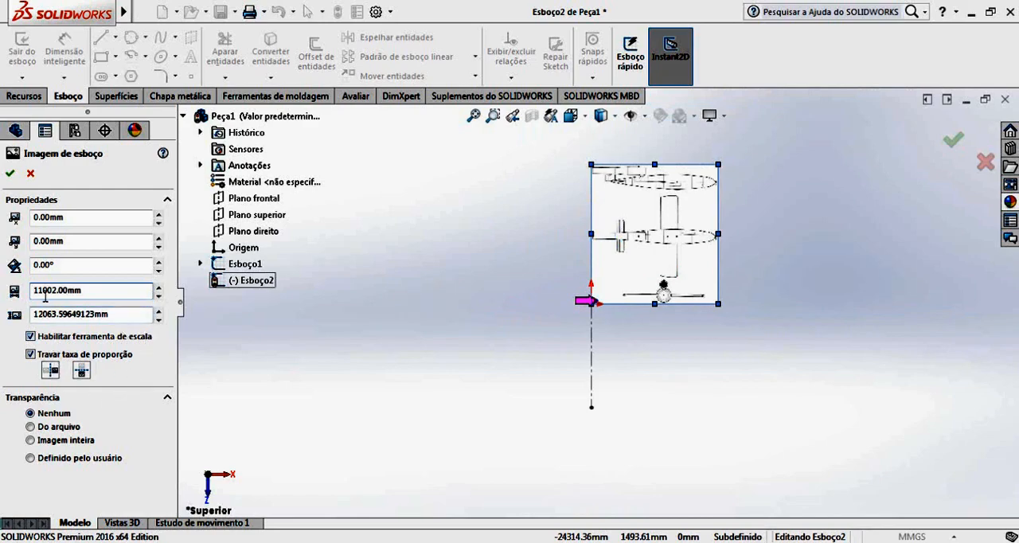
{"action": "left_click_drag", "start_coordinate": [158, 263], "coordinate": [158, 263]}
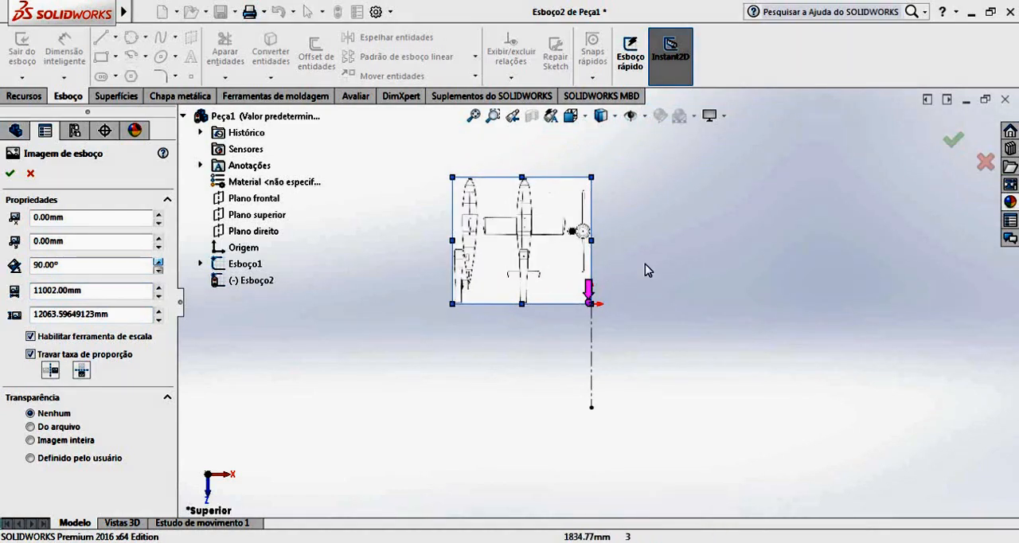
{"action": "left_click_drag", "start_coordinate": [547, 220], "coordinate": [598, 284]}
{"action": "scroll", "coordinate": [598, 287], "scroll_direction": "down", "scroll_amount": 5}
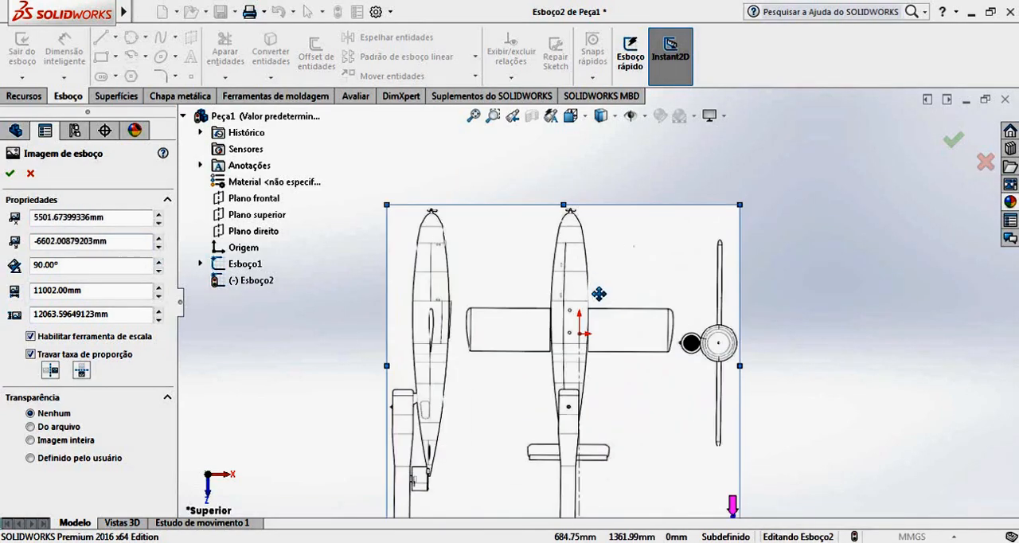
Fine-tune the picture's position so the nose of the top-view aircraft sits on the origin.
{"action": "left_click_drag", "start_coordinate": [602, 337], "coordinate": [631, 370]}
{"action": "scroll", "coordinate": [633, 363], "scroll_direction": "down", "scroll_amount": 6}
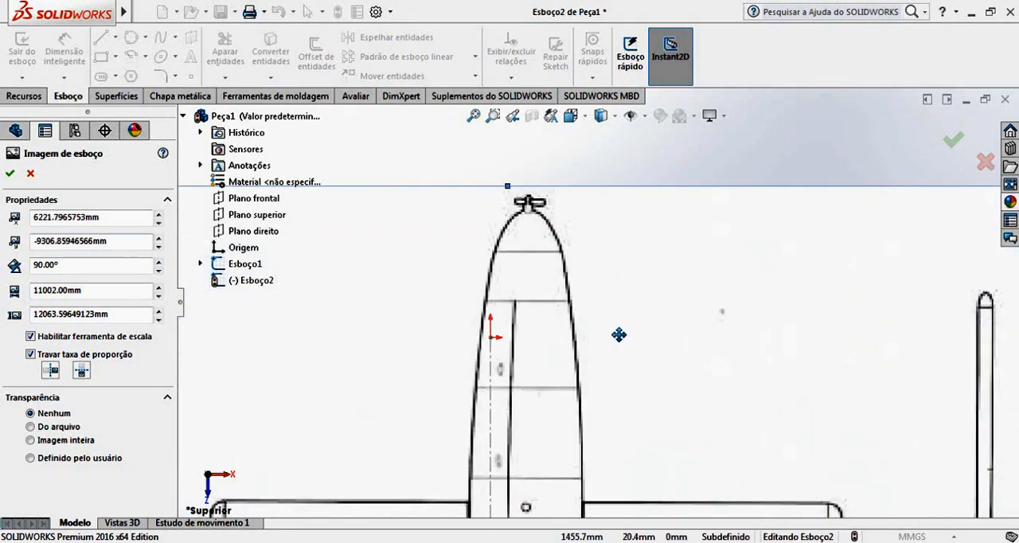
{"action": "left_click_drag", "start_coordinate": [581, 245], "coordinate": [537, 396]}
{"action": "scroll", "coordinate": [477, 345], "scroll_direction": "down", "scroll_amount": 2}
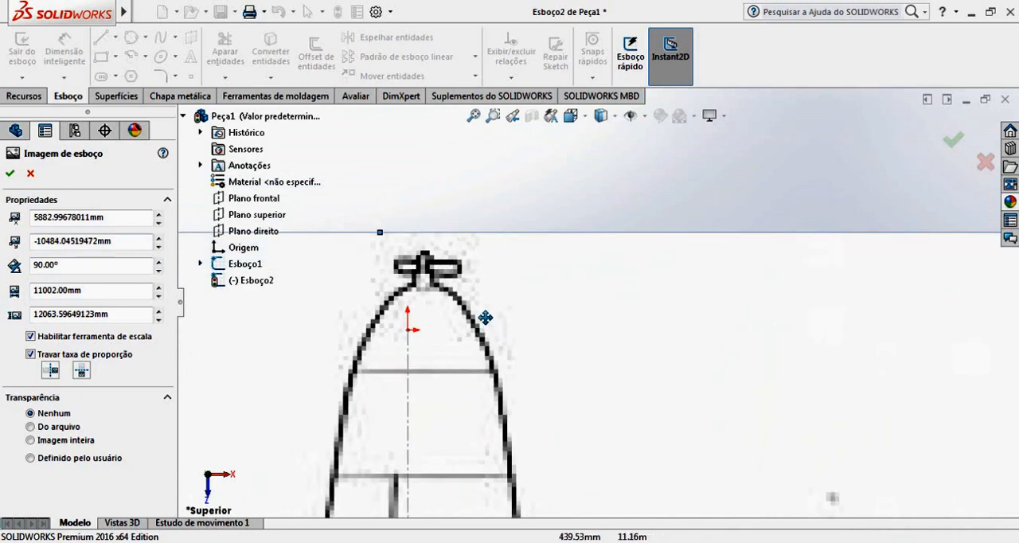
{"action": "left_click_drag", "start_coordinate": [485, 317], "coordinate": [467, 359]}
{"action": "scroll", "coordinate": [467, 368], "scroll_direction": "up", "scroll_amount": 6}
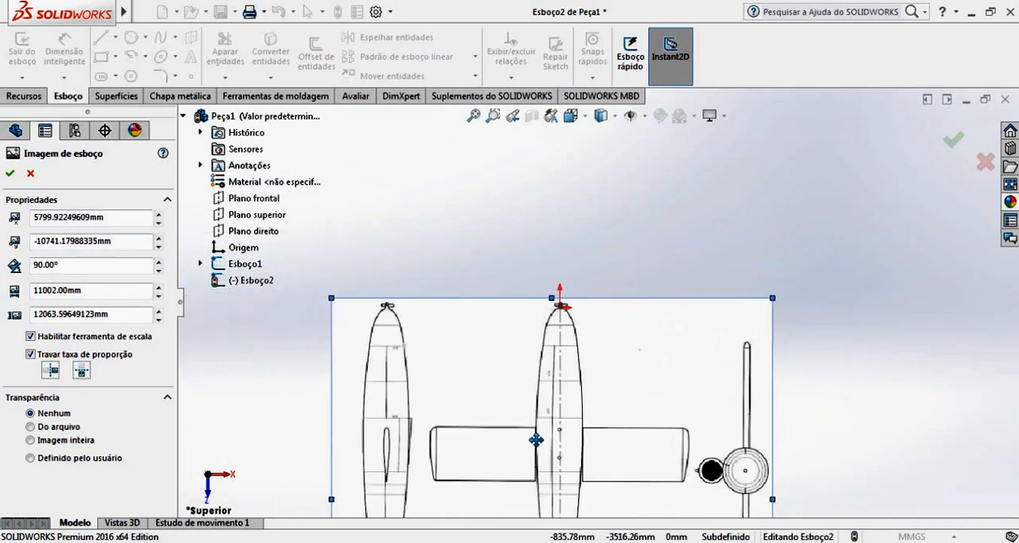
Examine the top-view fuselage's alignment with the vertical centreline from nose to tail.
{"action": "scroll", "coordinate": [590, 455], "scroll_direction": "down", "scroll_amount": 5}
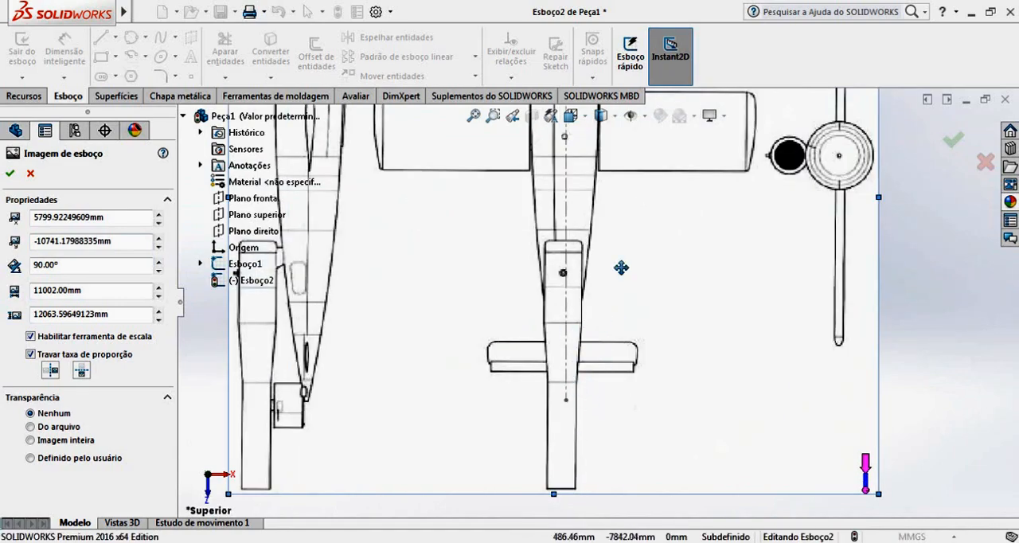
{"action": "scroll", "coordinate": [573, 390], "scroll_direction": "up", "scroll_amount": 2}
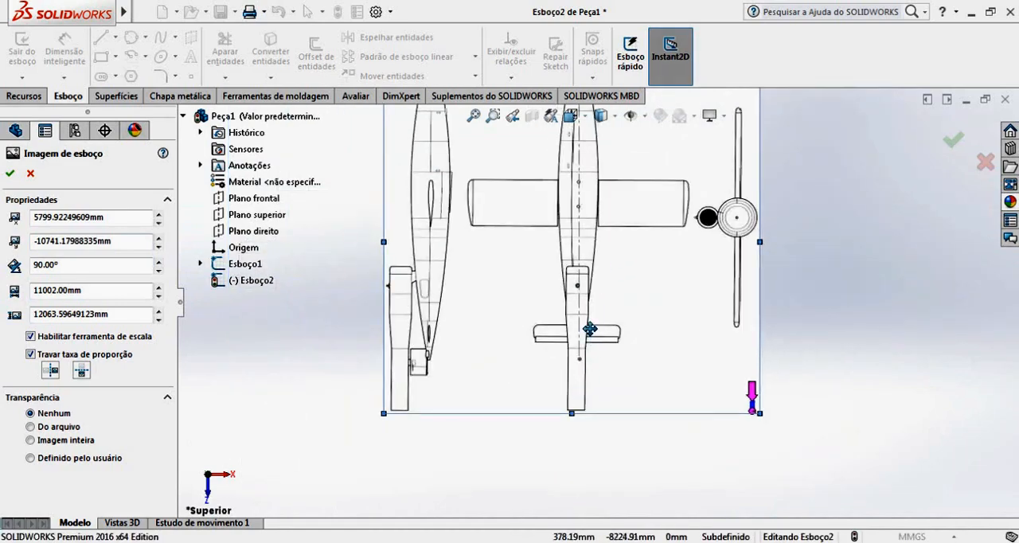
{"action": "scroll", "coordinate": [593, 235], "scroll_direction": "up", "scroll_amount": 3}
{"action": "scroll", "coordinate": [592, 234], "scroll_direction": "up", "scroll_amount": 1}
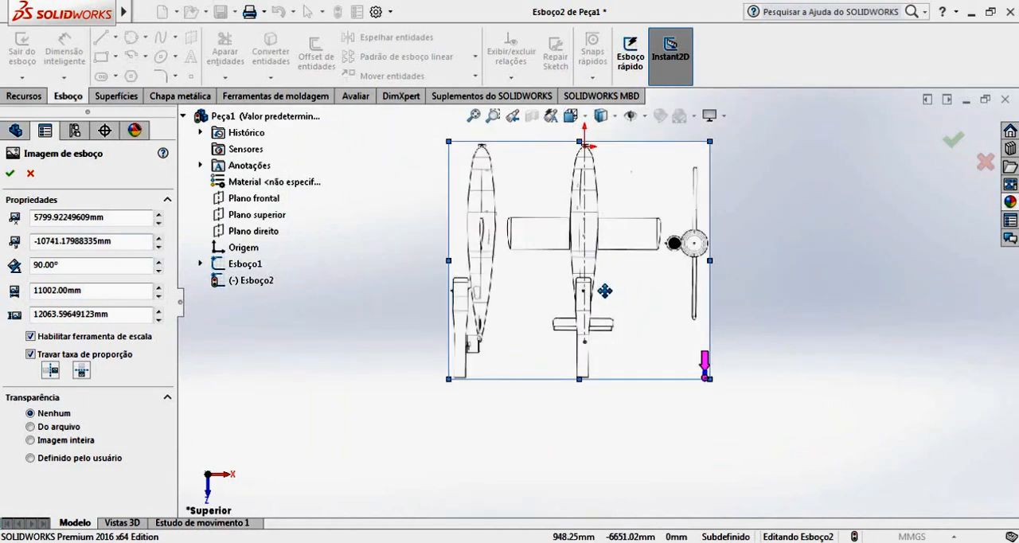
{"action": "scroll", "coordinate": [590, 323], "scroll_direction": "down", "scroll_amount": 2}
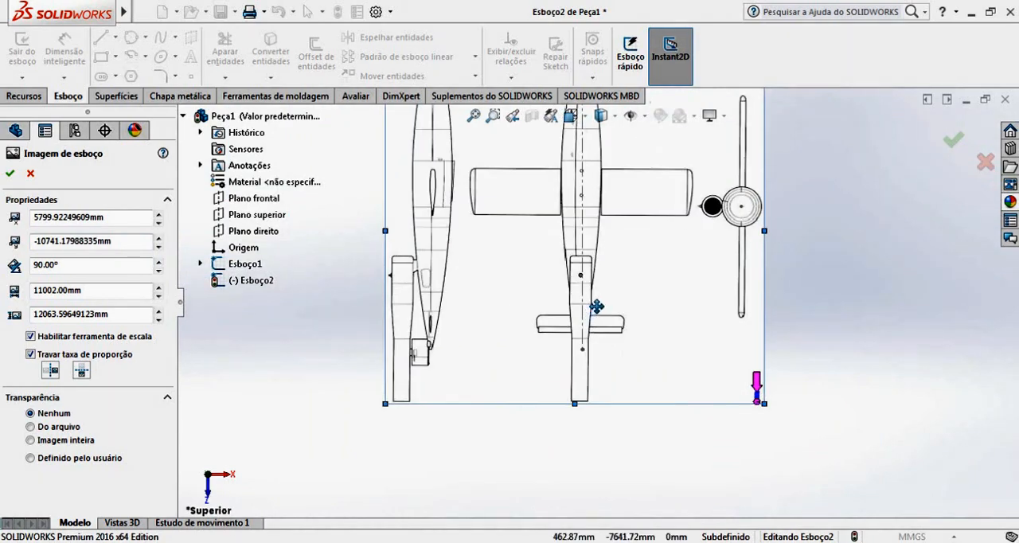
{"action": "scroll", "coordinate": [596, 179], "scroll_direction": "down", "scroll_amount": 5}
{"action": "scroll", "coordinate": [575, 285], "scroll_direction": "up", "scroll_amount": 2}
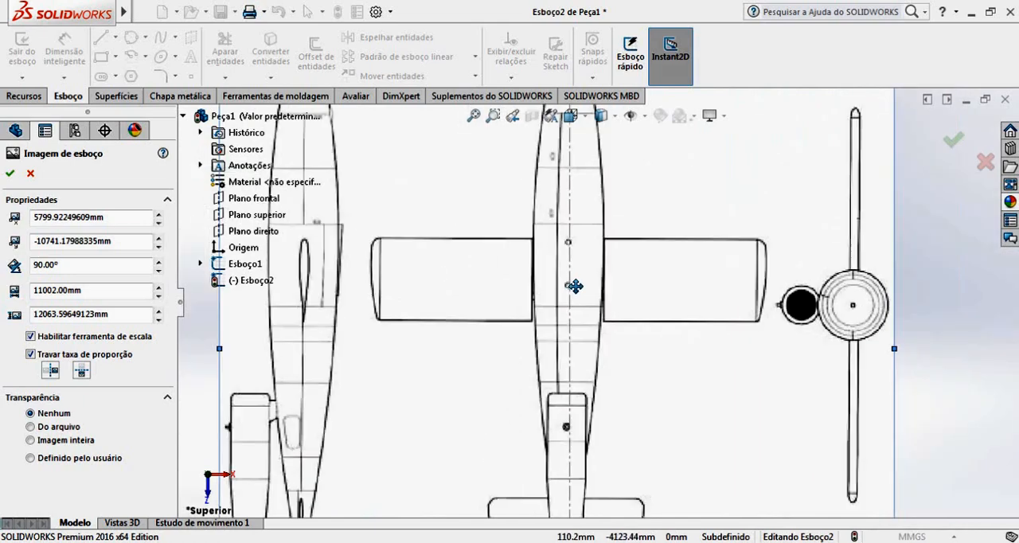
{"action": "scroll", "coordinate": [574, 285], "scroll_direction": "up", "scroll_amount": 4}
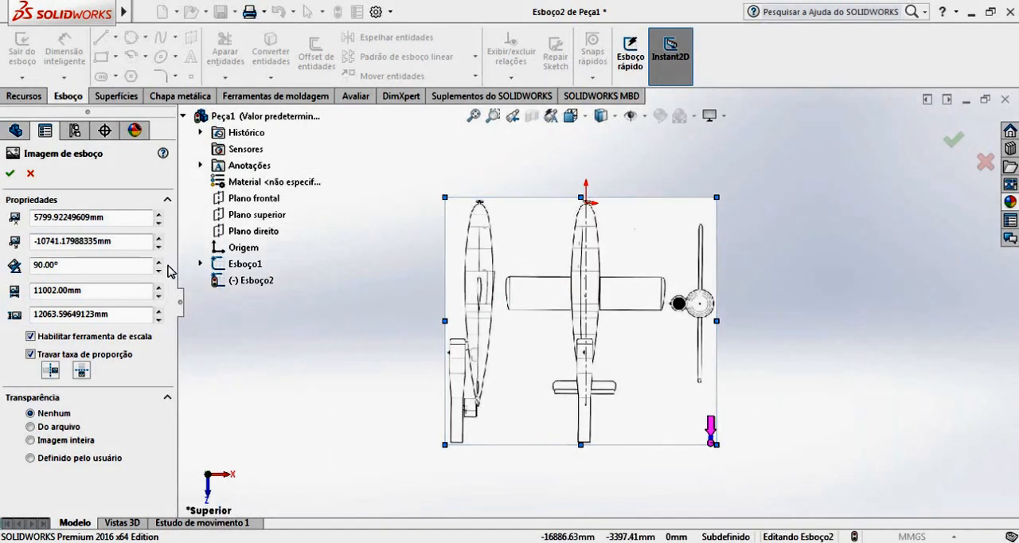
Set the sketch picture's rotation angle to 90.50°.
{"action": "left_click", "coordinate": [159, 262]}
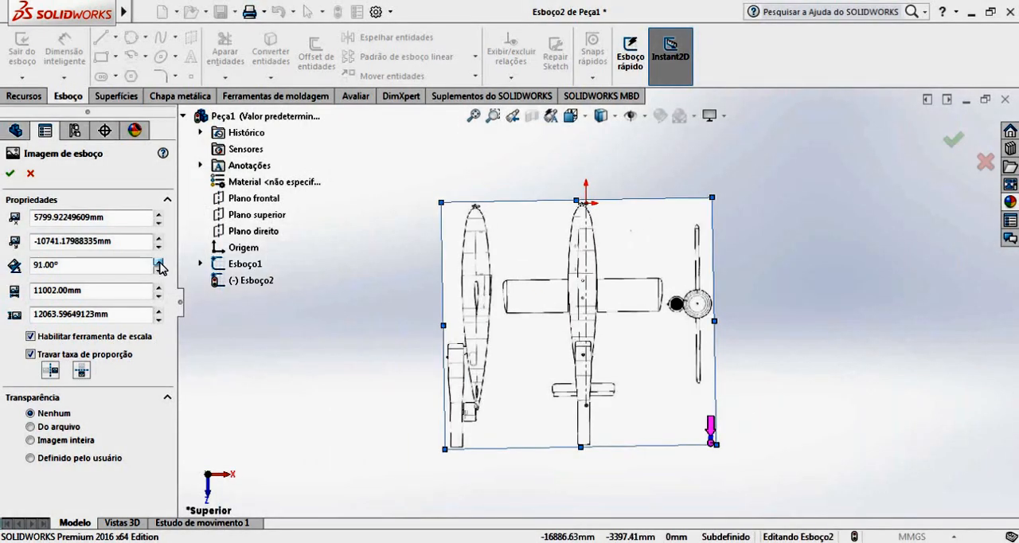
{"action": "left_click", "coordinate": [159, 271]}
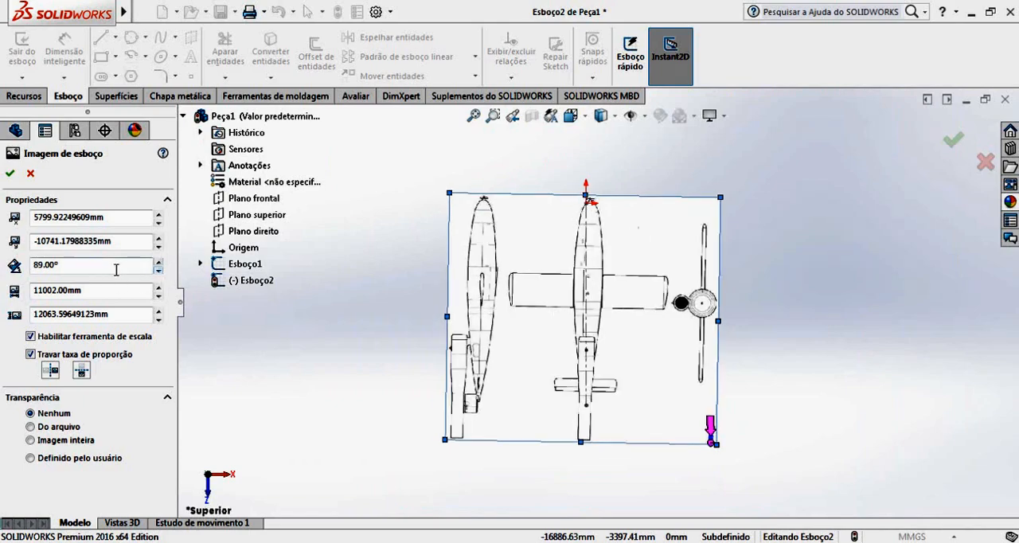
{"action": "left_click", "coordinate": [113, 269]}
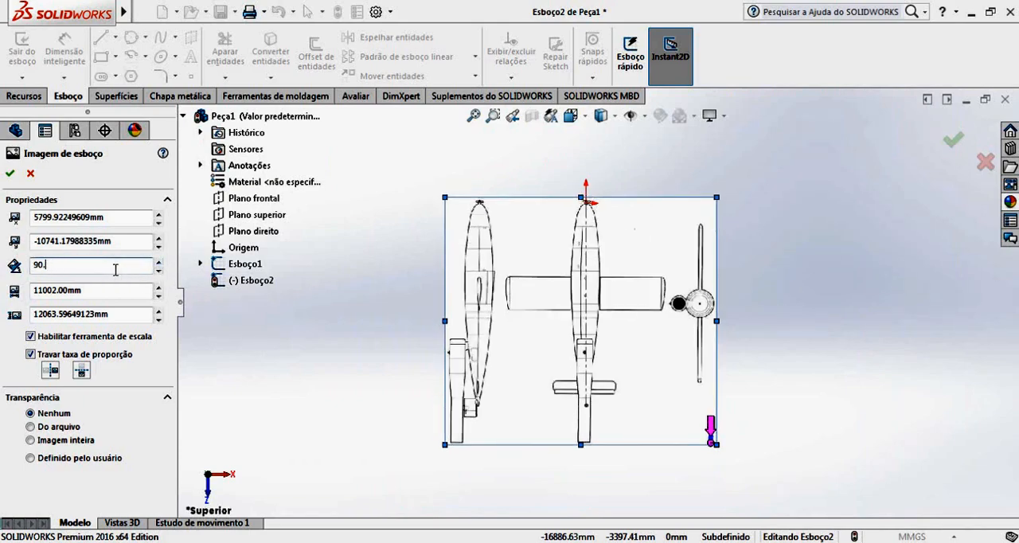
{"action": "key", "text": "Return"}
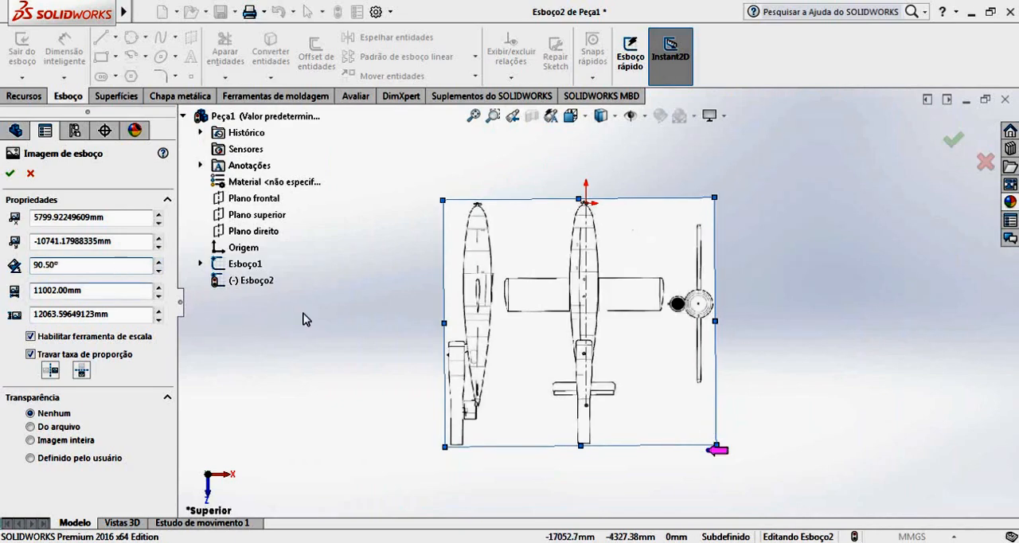
Reposition the rotated picture so its nose meets the origin, and check the fuselage against the centreline toward the tail.
{"action": "scroll", "coordinate": [633, 230], "scroll_direction": "down", "scroll_amount": 6}
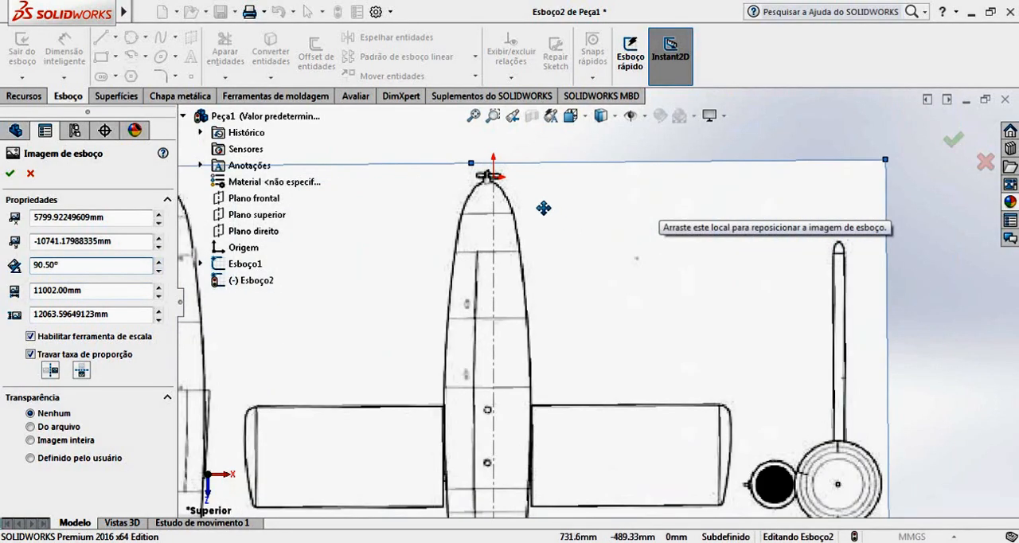
{"action": "mouse_move", "coordinate": [545, 208]}
{"action": "left_mouse_down"}
{"action": "mouse_move", "coordinate": [561, 206]}
{"action": "mouse_move", "coordinate": [486, 213]}
{"action": "left_mouse_up"}
{"action": "scroll", "coordinate": [530, 200], "scroll_direction": "down", "scroll_amount": 3}
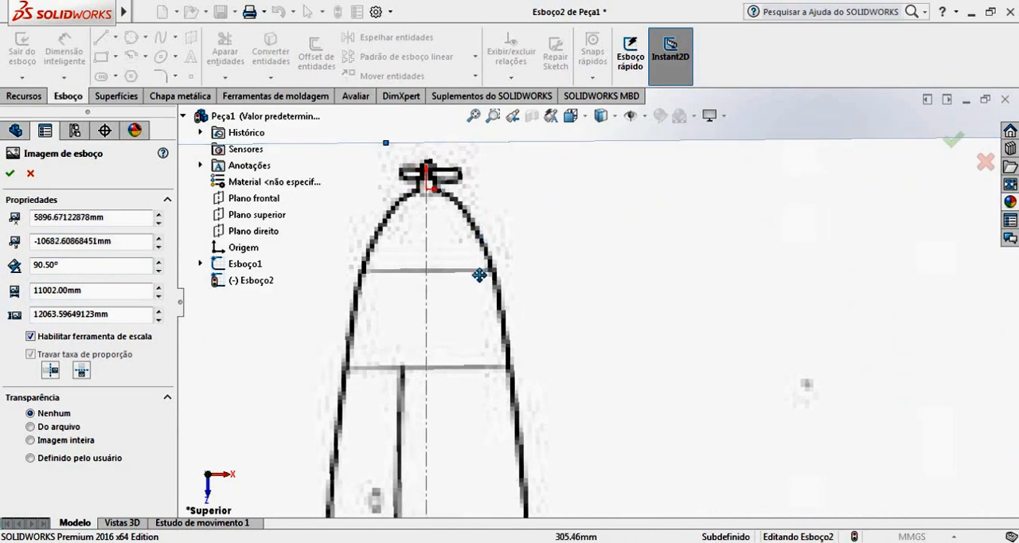
{"action": "scroll", "coordinate": [542, 350], "scroll_direction": "up", "scroll_amount": 5}
{"action": "scroll", "coordinate": [571, 486], "scroll_direction": "up", "scroll_amount": 2}
{"action": "scroll", "coordinate": [589, 364], "scroll_direction": "down", "scroll_amount": 7}
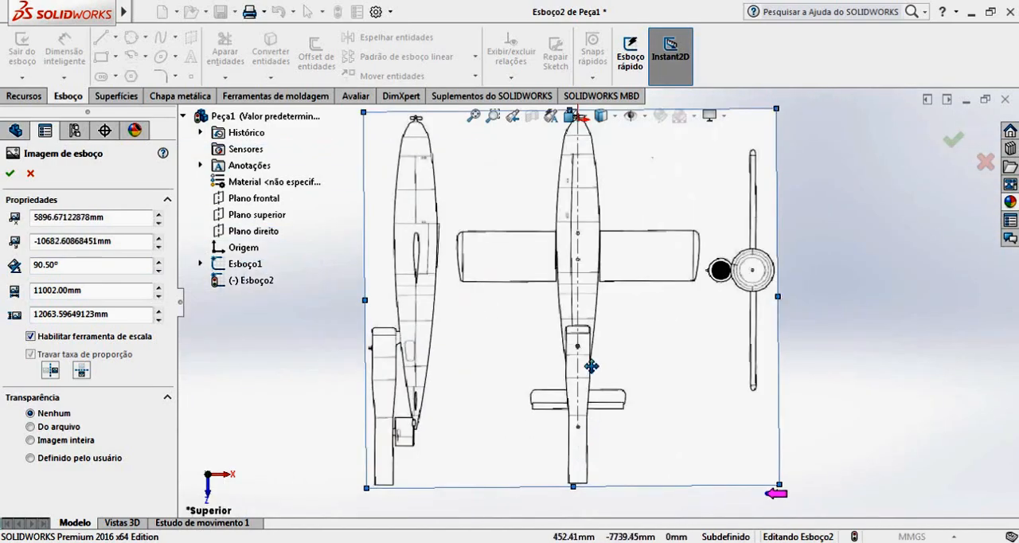
{"action": "scroll", "coordinate": [586, 369], "scroll_direction": "down", "scroll_amount": 2}
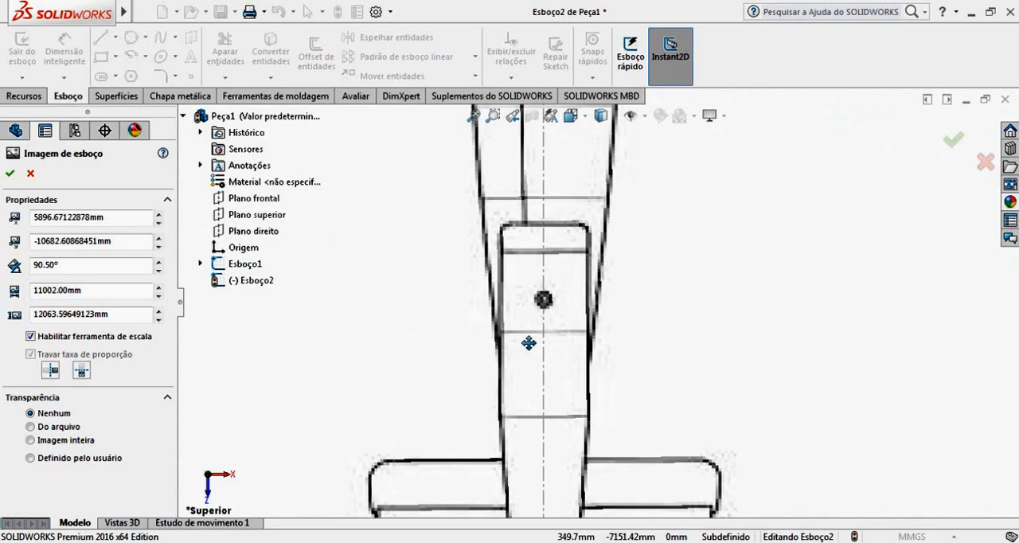
{"action": "scroll", "coordinate": [541, 340], "scroll_direction": "up", "scroll_amount": 4}
{"action": "scroll", "coordinate": [547, 347], "scroll_direction": "up", "scroll_amount": 3}
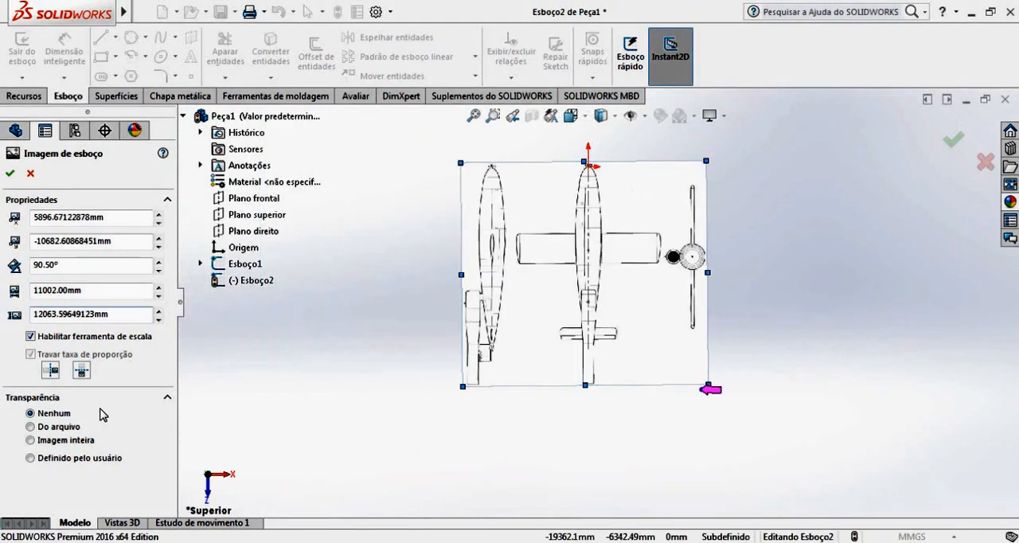
Apply whole-image transparency of 0.60 to the top-plane picture and exit the sketch.
{"action": "left_click", "coordinate": [32, 440]}
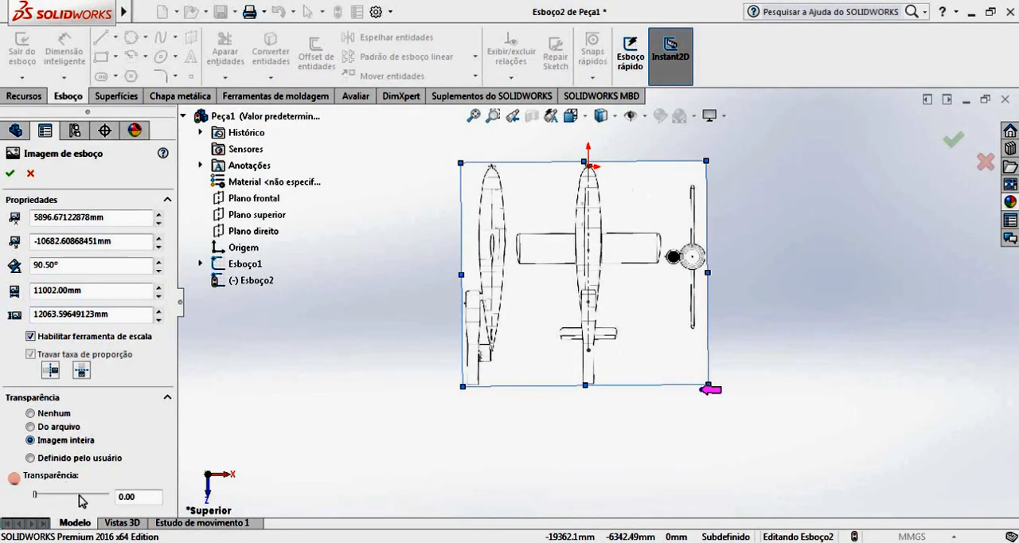
{"action": "left_click_drag", "start_coordinate": [59, 499], "coordinate": [72, 497]}
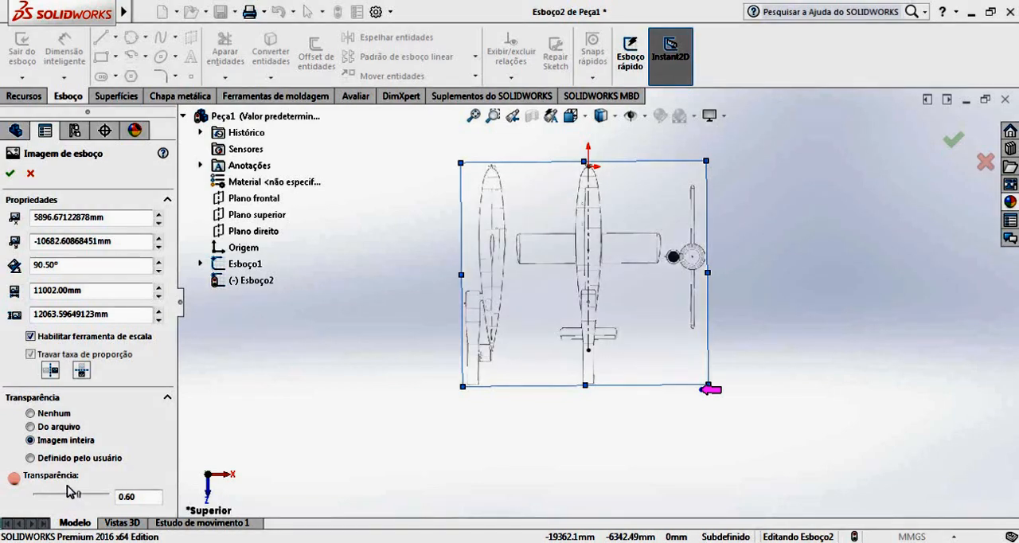
{"action": "left_click", "coordinate": [11, 173]}
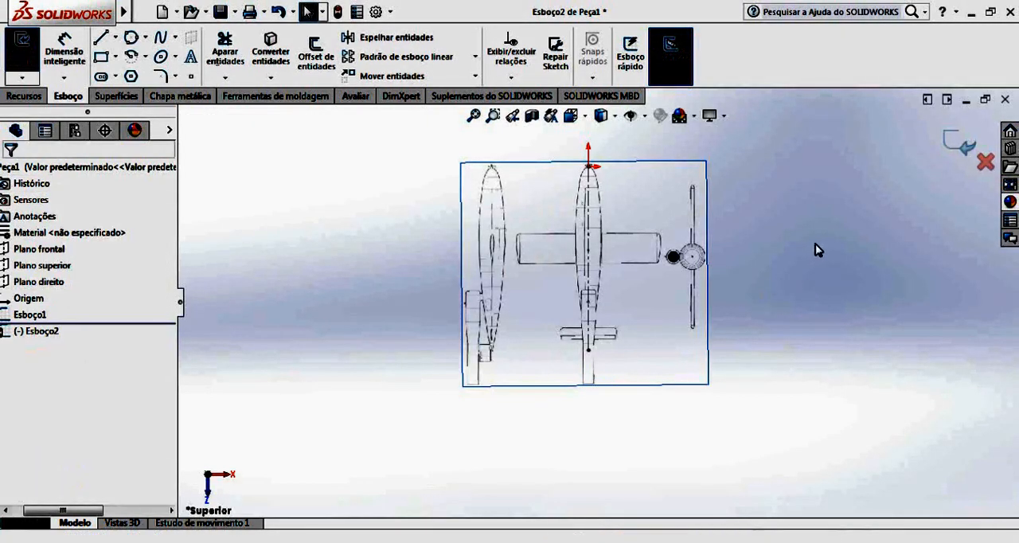
{"action": "left_click", "coordinate": [968, 146]}
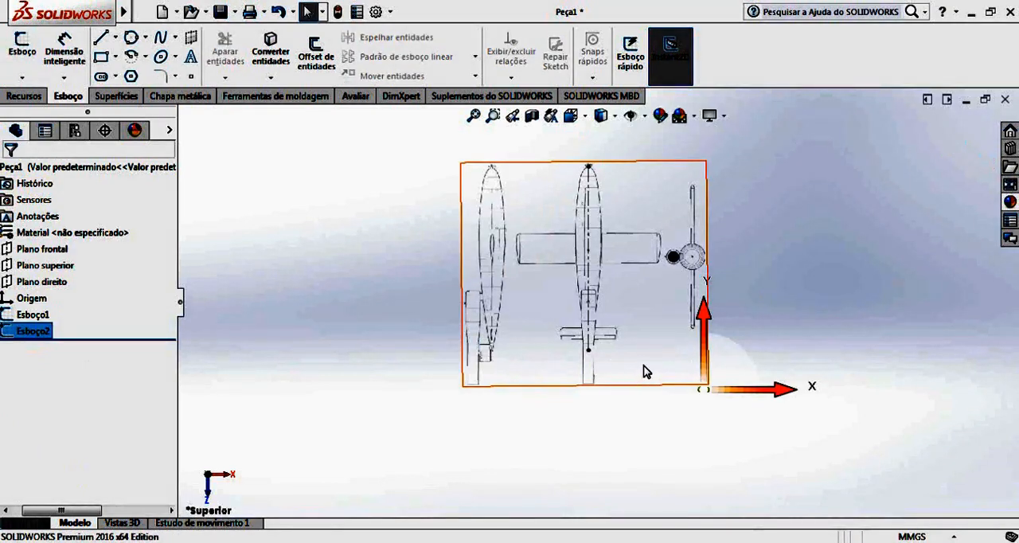
{"action": "mouse_move", "coordinate": [784, 312]}
{"action": "middle_mouse_down"}
{"action": "mouse_move", "coordinate": [733, 263]}
{"action": "mouse_move", "coordinate": [644, 279]}
{"action": "mouse_move", "coordinate": [596, 332]}
{"action": "mouse_move", "coordinate": [654, 416]}
{"action": "mouse_move", "coordinate": [626, 170]}
{"action": "mouse_move", "coordinate": [603, 218]}
{"action": "mouse_move", "coordinate": [653, 252]}
{"action": "mouse_move", "coordinate": [775, 182]}
{"action": "mouse_move", "coordinate": [776, 228]}
{"action": "mouse_move", "coordinate": [616, 198]}
{"action": "mouse_move", "coordinate": [546, 216]}
{"action": "mouse_move", "coordinate": [535, 273]}
{"action": "mouse_move", "coordinate": [546, 205]}
{"action": "mouse_move", "coordinate": [609, 209]}
{"action": "mouse_move", "coordinate": [644, 289]}
{"action": "mouse_move", "coordinate": [629, 168]}
{"action": "mouse_move", "coordinate": [555, 191]}
{"action": "mouse_move", "coordinate": [507, 277]}
{"action": "mouse_move", "coordinate": [512, 299]}
{"action": "mouse_move", "coordinate": [644, 230]}
{"action": "mouse_move", "coordinate": [707, 211]}
{"action": "mouse_move", "coordinate": [790, 244]}
{"action": "mouse_move", "coordinate": [580, 288]}
{"action": "mouse_move", "coordinate": [483, 221]}
{"action": "mouse_move", "coordinate": [523, 185]}
{"action": "mouse_move", "coordinate": [571, 199]}
{"action": "mouse_move", "coordinate": [714, 200]}
{"action": "mouse_move", "coordinate": [705, 196]}
{"action": "mouse_move", "coordinate": [750, 168]}
{"action": "mouse_move", "coordinate": [768, 174]}
{"action": "mouse_move", "coordinate": [764, 198]}
{"action": "mouse_move", "coordinate": [568, 205]}
{"action": "mouse_move", "coordinate": [565, 215]}
{"action": "mouse_move", "coordinate": [609, 225]}
{"action": "middle_mouse_up"}
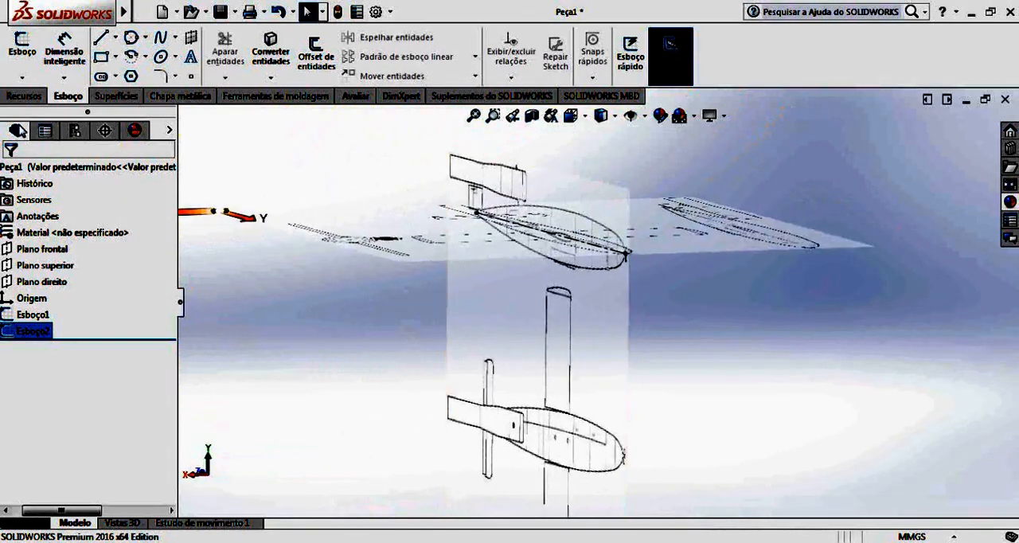
{"action": "left_click", "coordinate": [22, 48]}
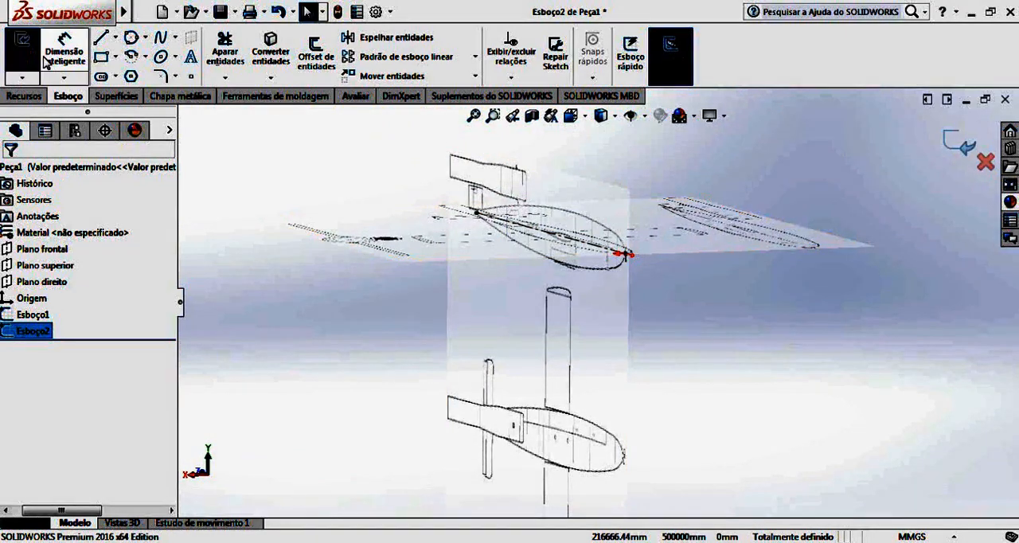
{"action": "left_click", "coordinate": [986, 163]}
{"action": "left_click", "coordinate": [565, 297]}
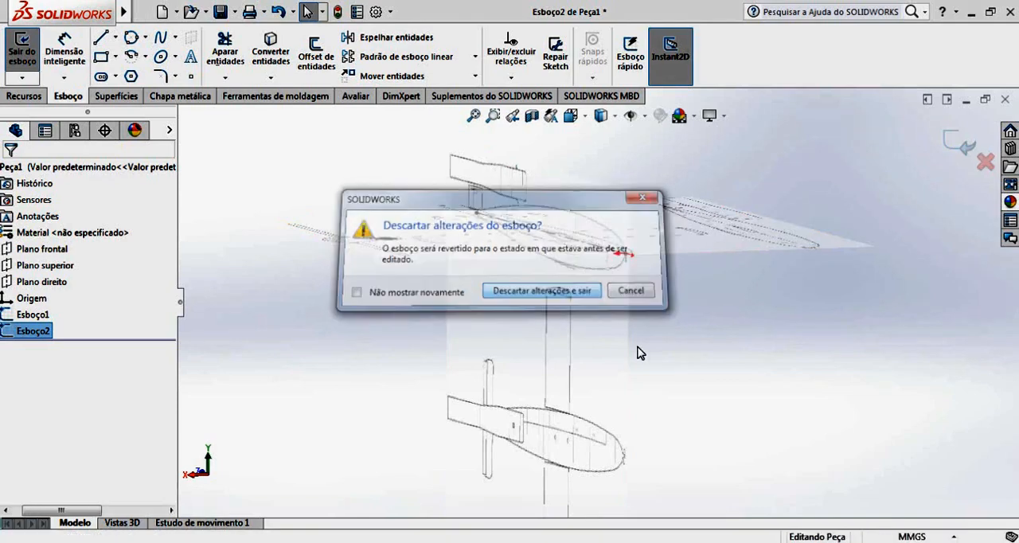
Start a new 2D sketch on the front plane (Plano frontal).
{"action": "left_click", "coordinate": [35, 80]}
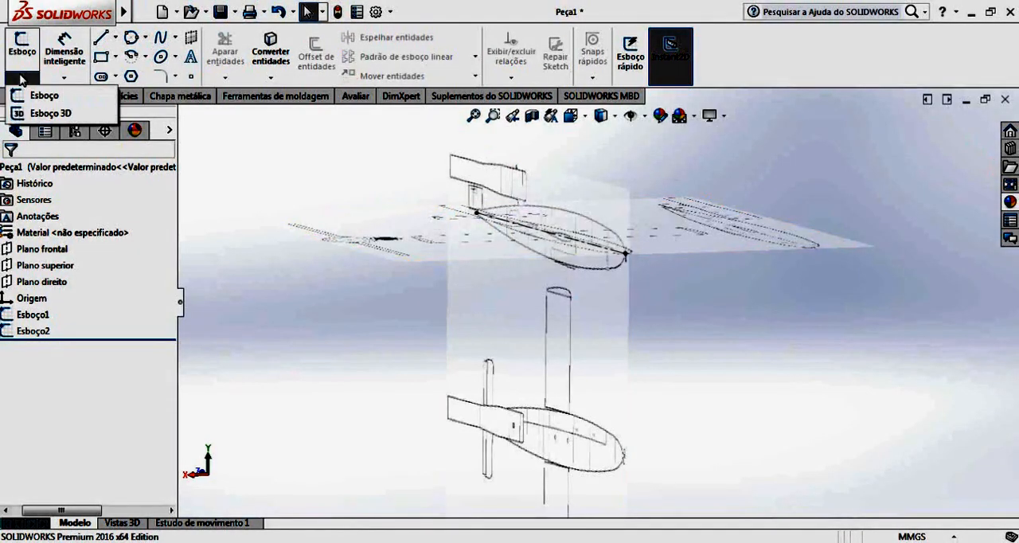
{"action": "left_click", "coordinate": [28, 90]}
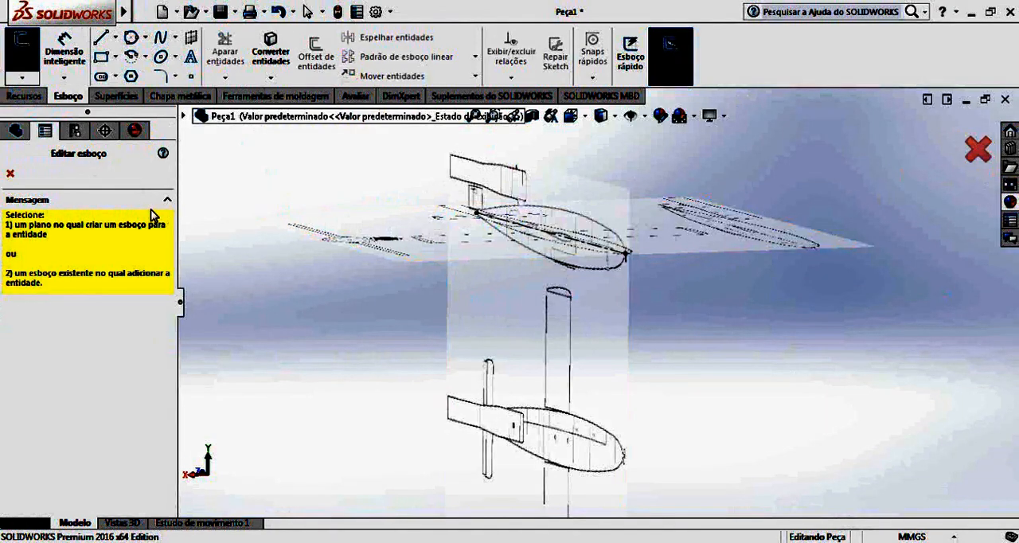
{"action": "left_click", "coordinate": [184, 116]}
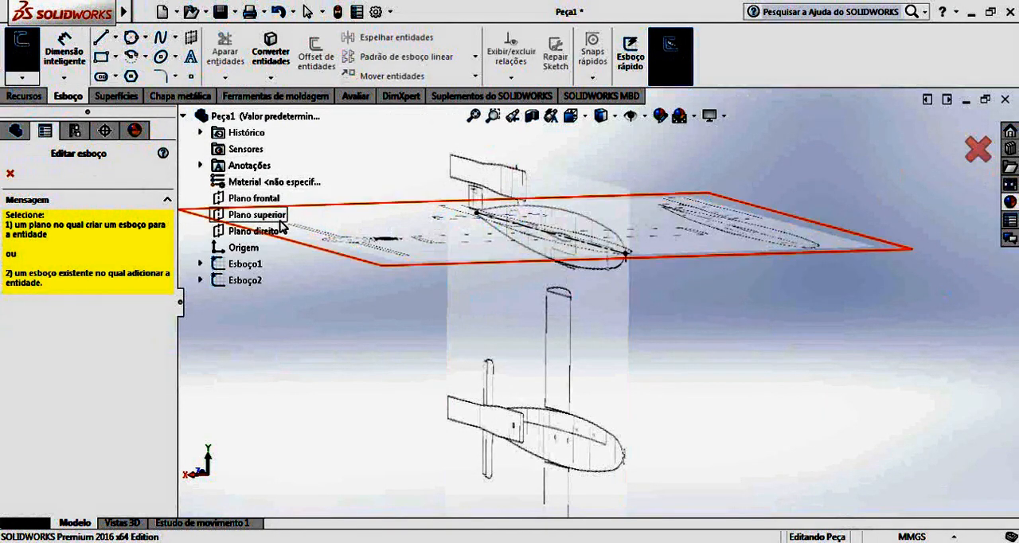
{"action": "left_click", "coordinate": [267, 199]}
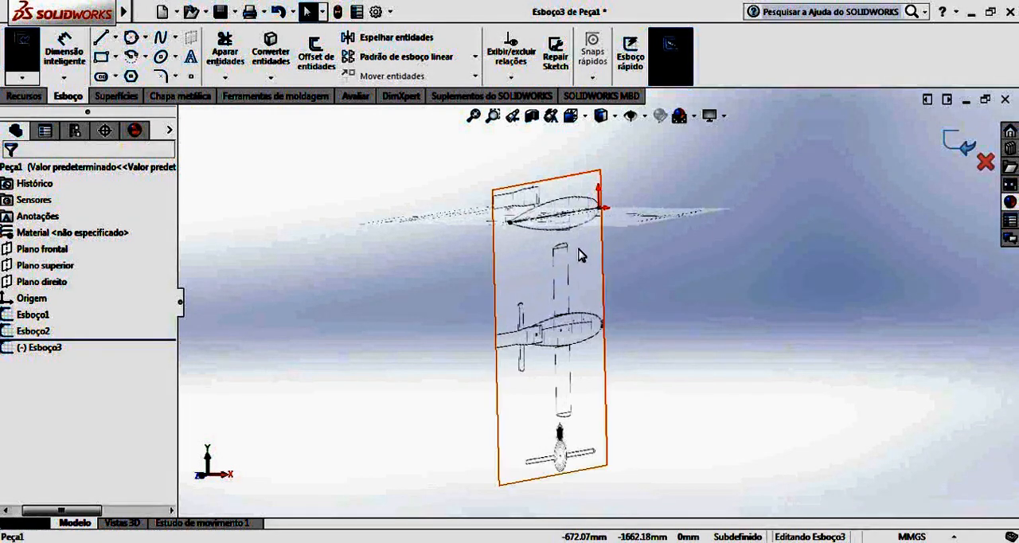
Orient the view to the standard back view (Posterior), facing the front-plane sketch.
{"action": "key", "text": "Left"}
{"action": "key", "text": "Left"}
{"action": "key", "text": "Left"}
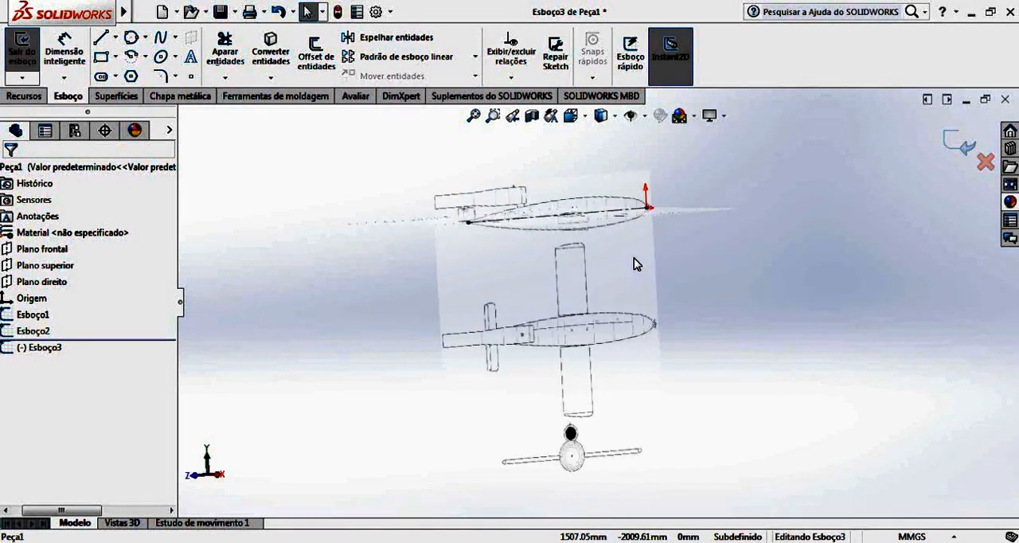
{"action": "left_click", "coordinate": [570, 116]}
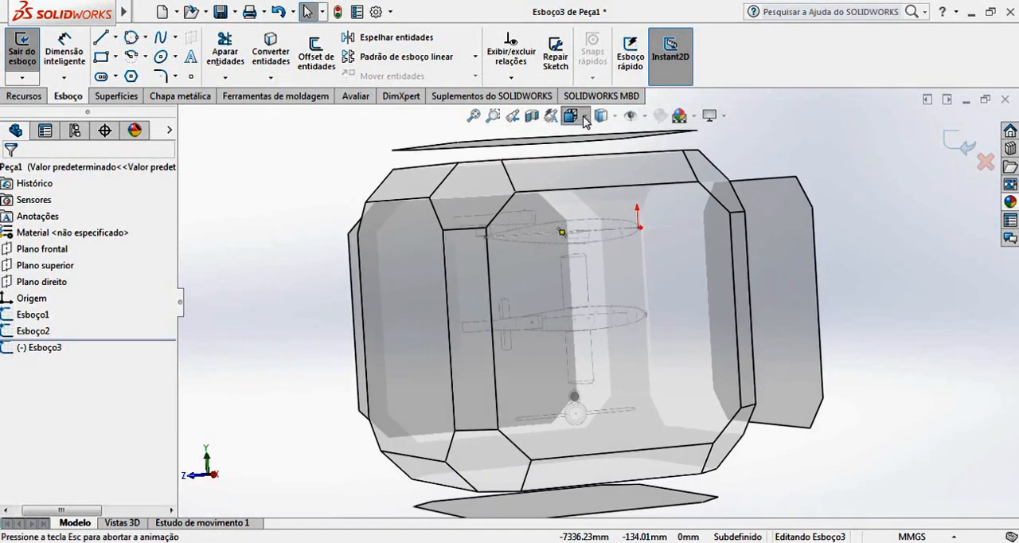
{"action": "mouse_move", "coordinate": [748, 298]}
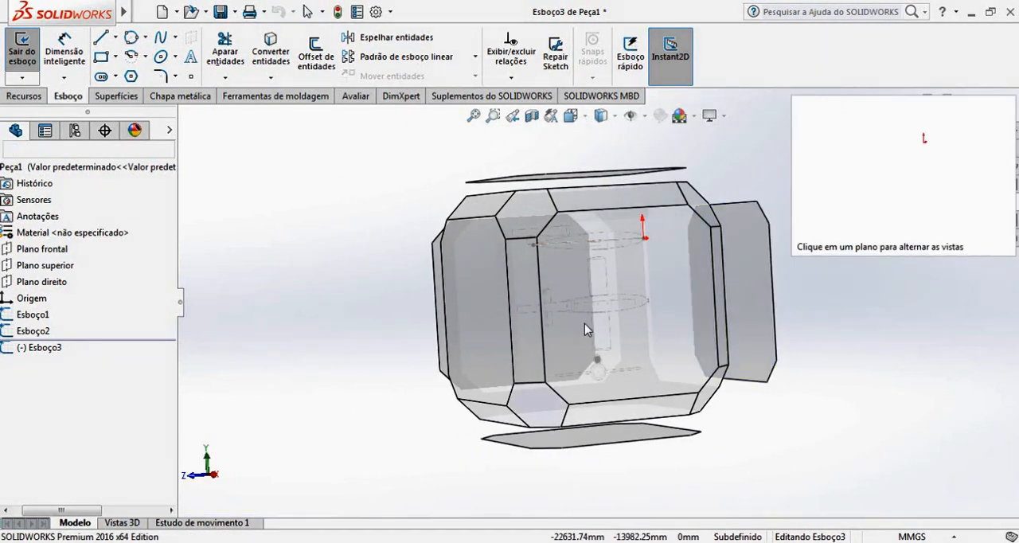
{"action": "middle_click_drag", "start_coordinate": [727, 340], "coordinate": [663, 387]}
{"action": "left_click", "coordinate": [689, 282]}
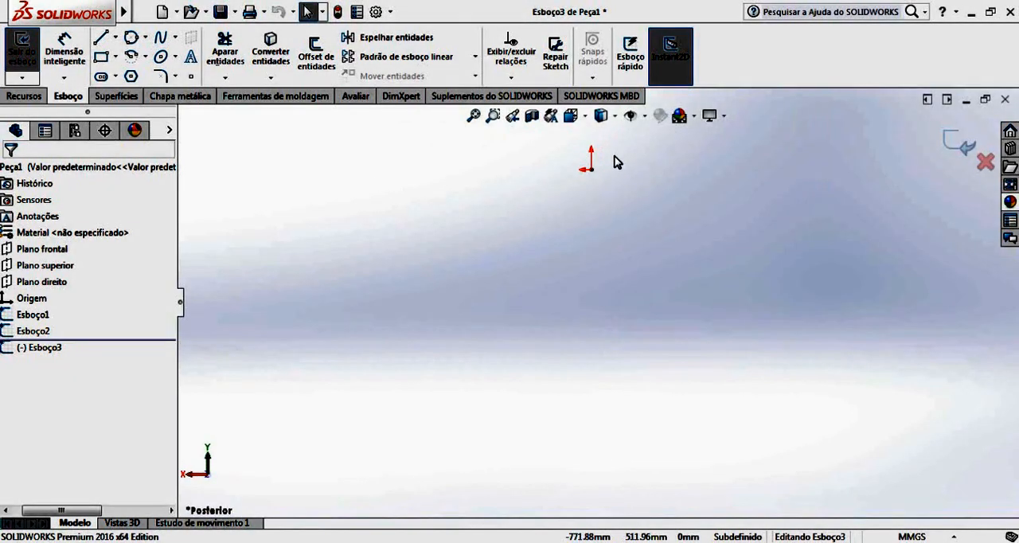
Insert fieseler_fi_103_v1-42504.jpg as a sketch picture and set its width to 11002 mm with the aspect ratio locked.
{"action": "scroll", "coordinate": [615, 163], "scroll_direction": "down", "scroll_amount": 5}
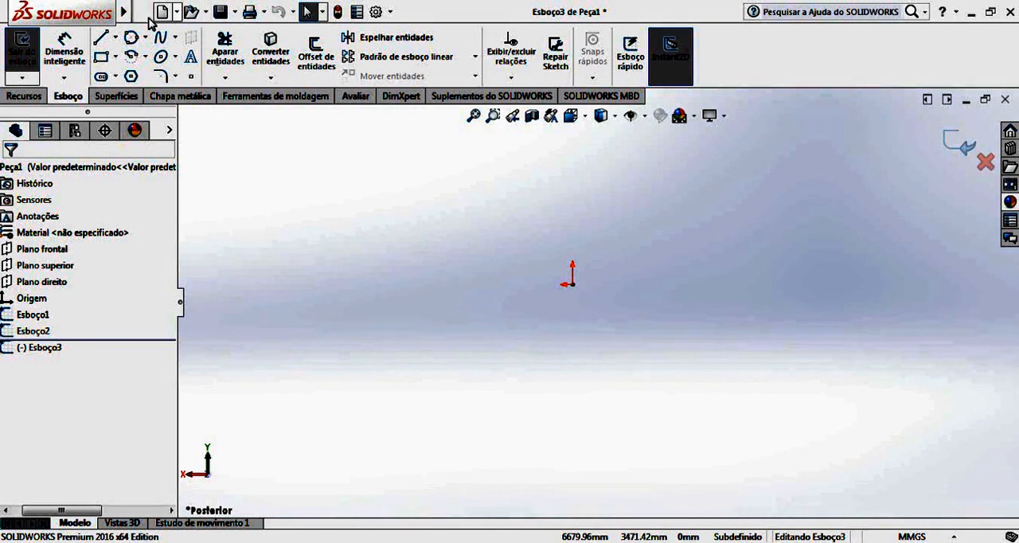
{"action": "left_click", "coordinate": [305, 12]}
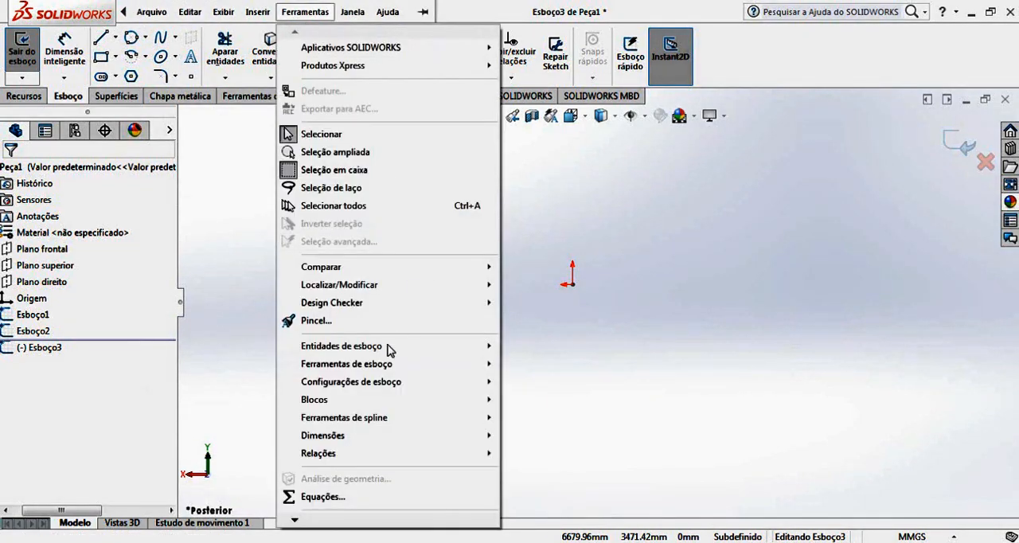
{"action": "mouse_move", "coordinate": [453, 363]}
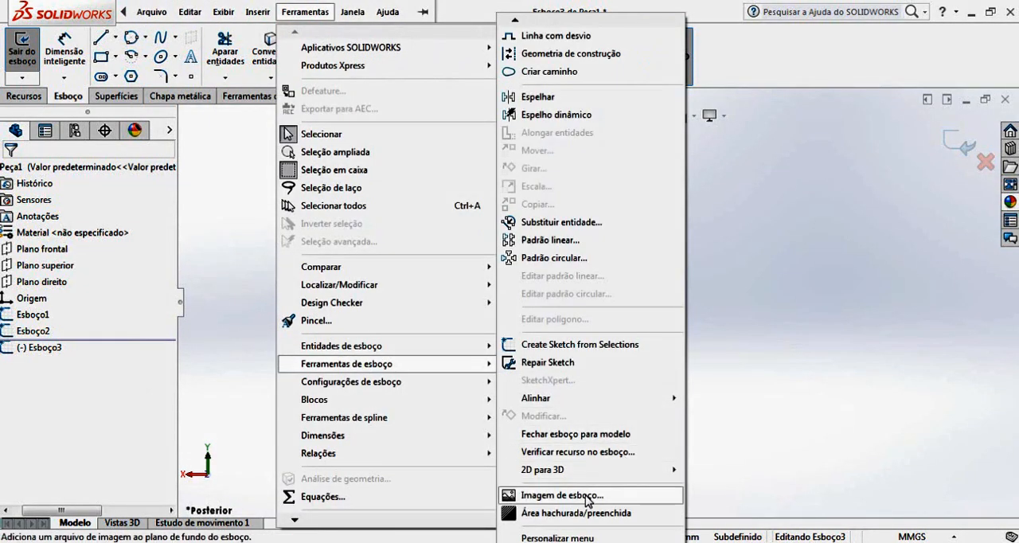
{"action": "left_click", "coordinate": [613, 495]}
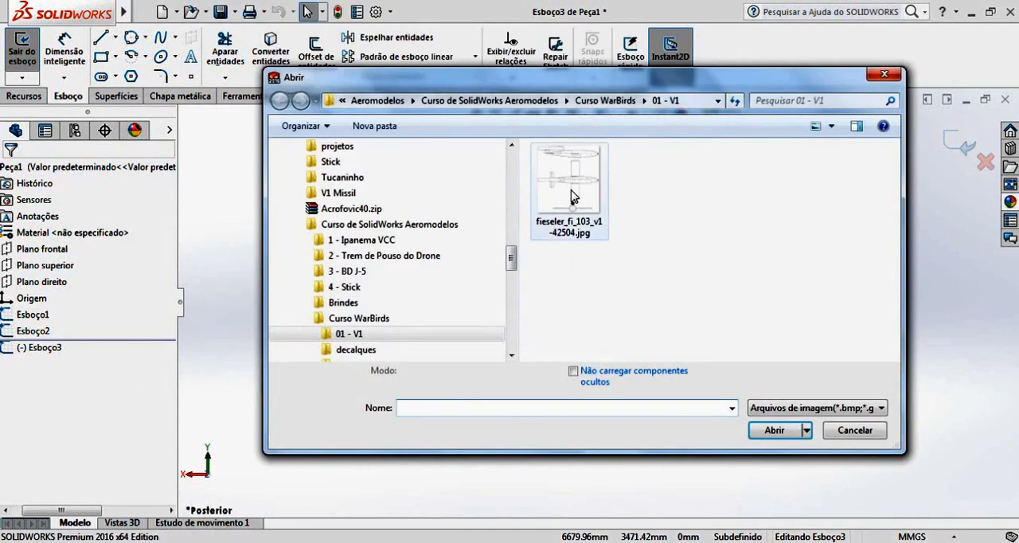
{"action": "left_click", "coordinate": [569, 190]}
{"action": "left_click", "coordinate": [776, 428]}
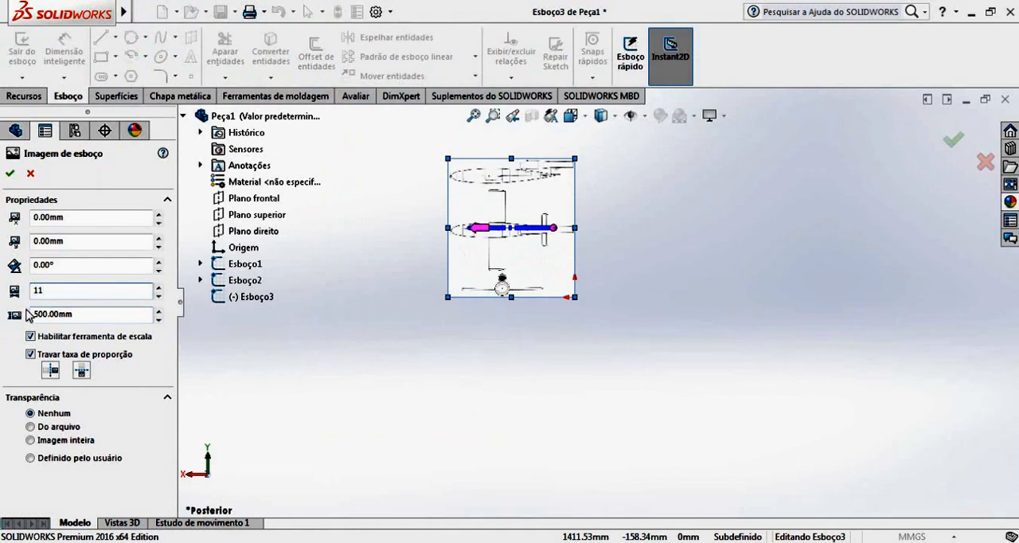
{"action": "key", "text": "Return"}
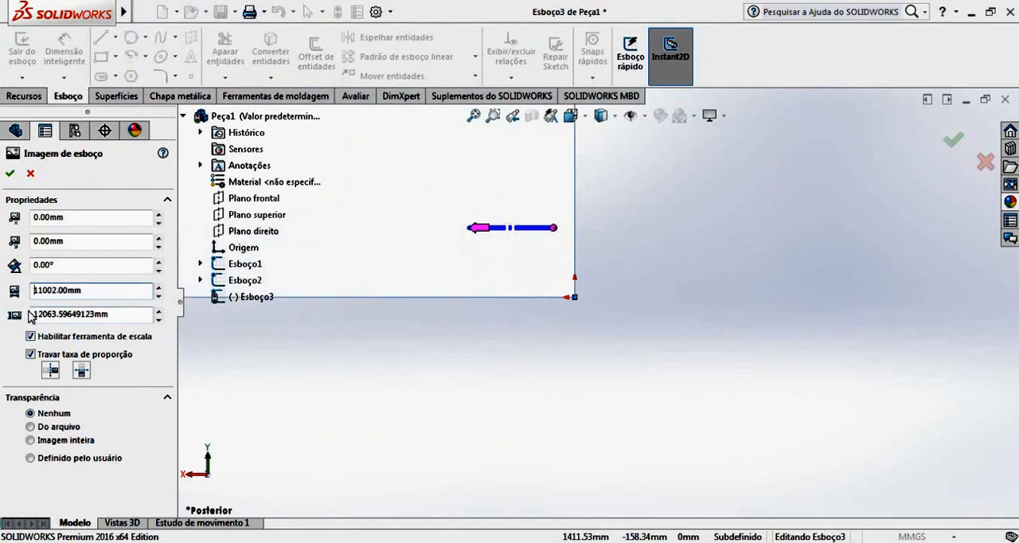
Move the sketch picture so the centre of the aircraft's front-view fuselage sits on the origin.
{"action": "scroll", "coordinate": [542, 172], "scroll_direction": "up", "scroll_amount": 15}
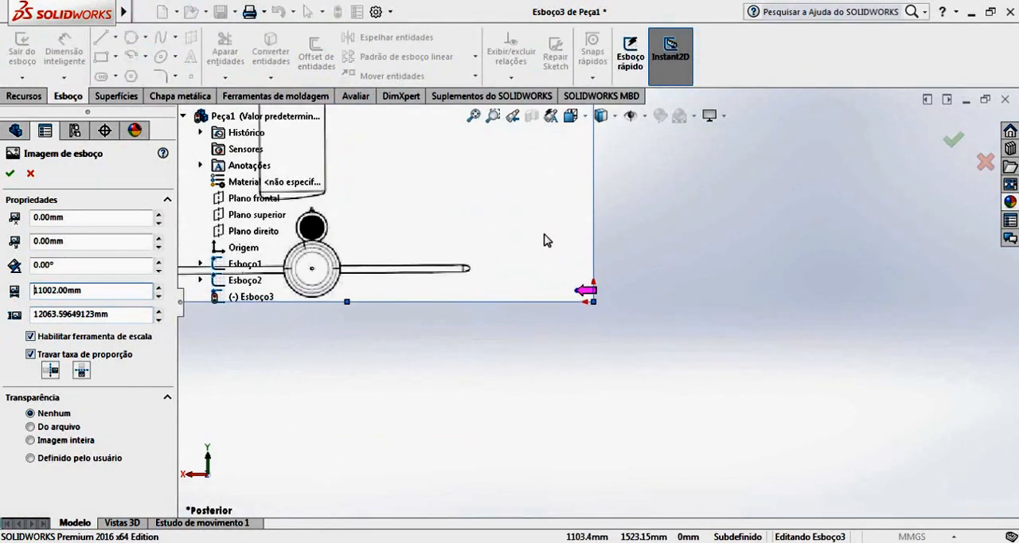
{"action": "mouse_move", "coordinate": [562, 257]}
{"action": "left_mouse_down"}
{"action": "mouse_move", "coordinate": [622, 244]}
{"action": "mouse_move", "coordinate": [682, 261]}
{"action": "mouse_move", "coordinate": [629, 283]}
{"action": "left_mouse_up"}
{"action": "scroll", "coordinate": [603, 294], "scroll_direction": "down", "scroll_amount": 7}
{"action": "scroll", "coordinate": [594, 314], "scroll_direction": "down", "scroll_amount": 4}
{"action": "left_click_drag", "start_coordinate": [569, 292], "coordinate": [661, 317]}
{"action": "scroll", "coordinate": [565, 307], "scroll_direction": "down", "scroll_amount": 3}
{"action": "scroll", "coordinate": [541, 333], "scroll_direction": "down", "scroll_amount": 6}
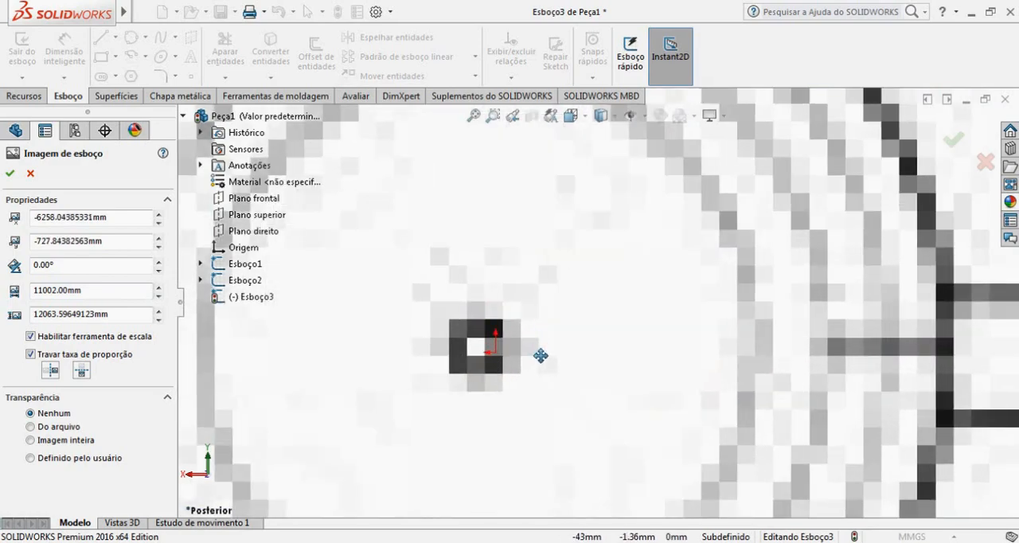
{"action": "left_click_drag", "start_coordinate": [534, 354], "coordinate": [545, 358]}
{"action": "scroll", "coordinate": [559, 362], "scroll_direction": "up", "scroll_amount": 6}
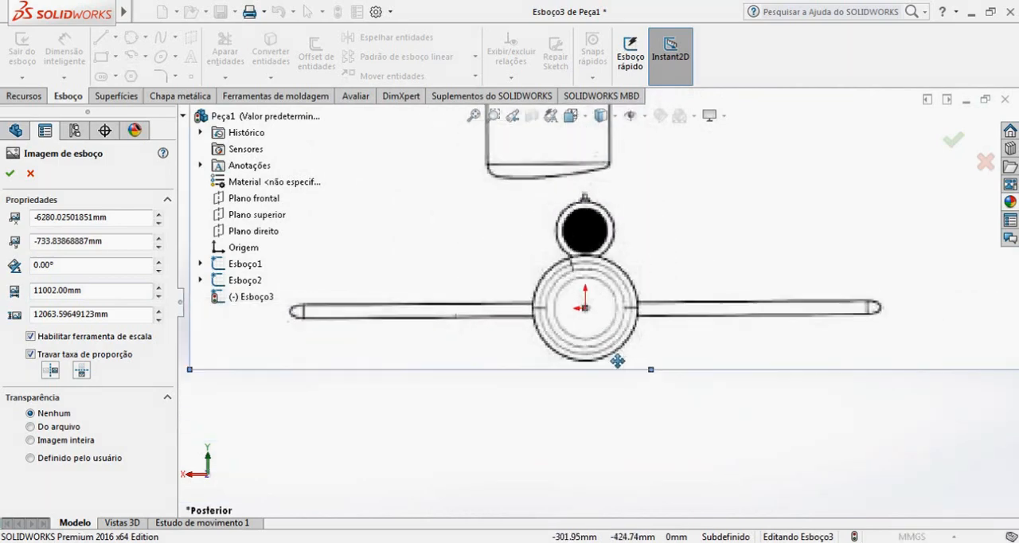
Apply whole-image transparency of 0.60 to the front-plane picture and accept its properties.
{"action": "scroll", "coordinate": [686, 343], "scroll_direction": "down", "scroll_amount": 1}
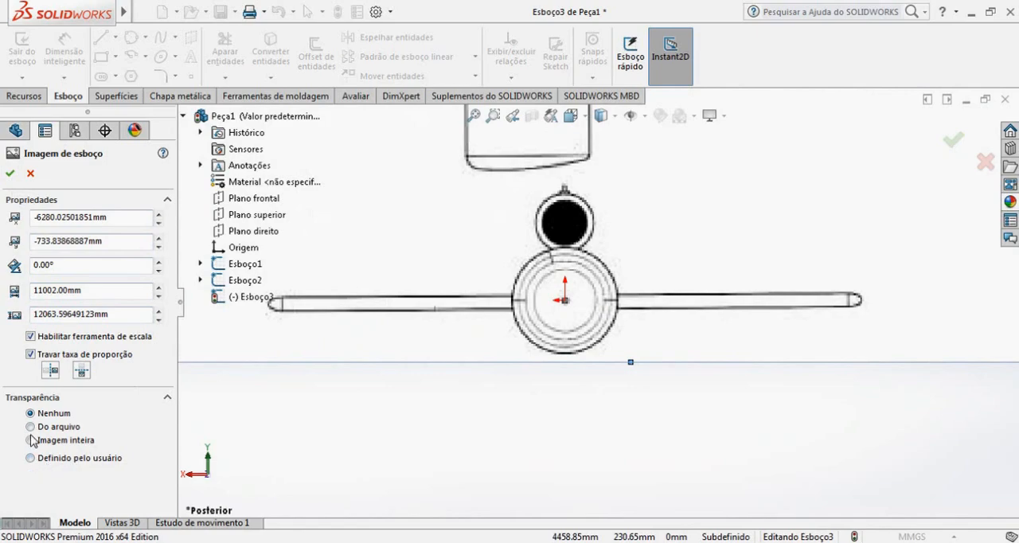
{"action": "left_click", "coordinate": [77, 495]}
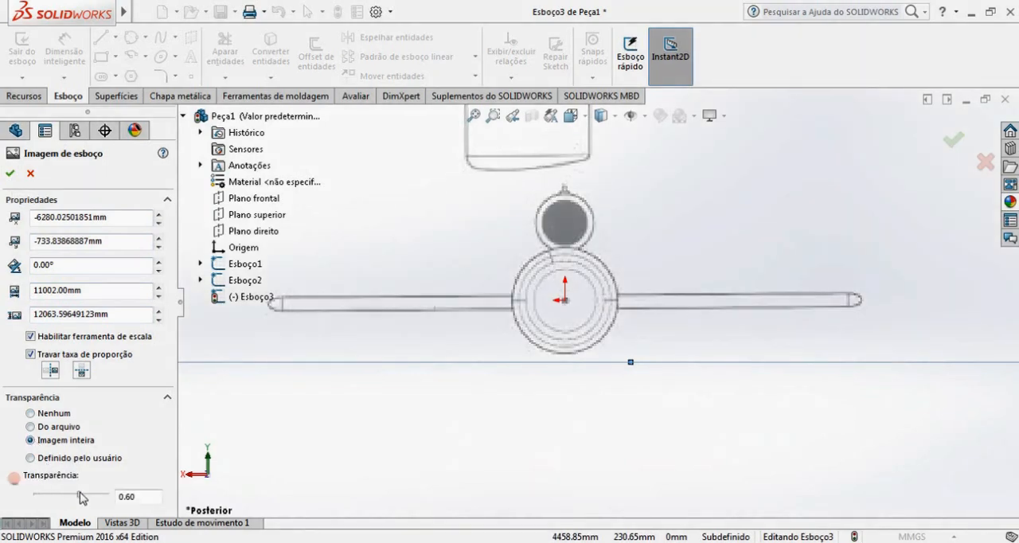
{"action": "left_click", "coordinate": [10, 174]}
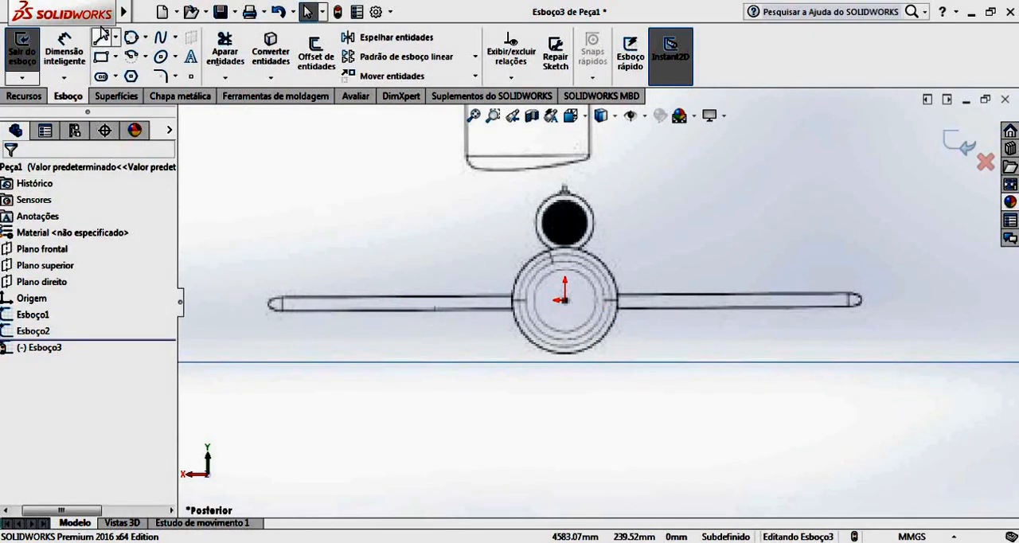
Draw a horizontal centreline about 8371 mm long through the origin, extending past both wing tips.
{"action": "left_click", "coordinate": [117, 38]}
{"action": "left_click", "coordinate": [139, 73]}
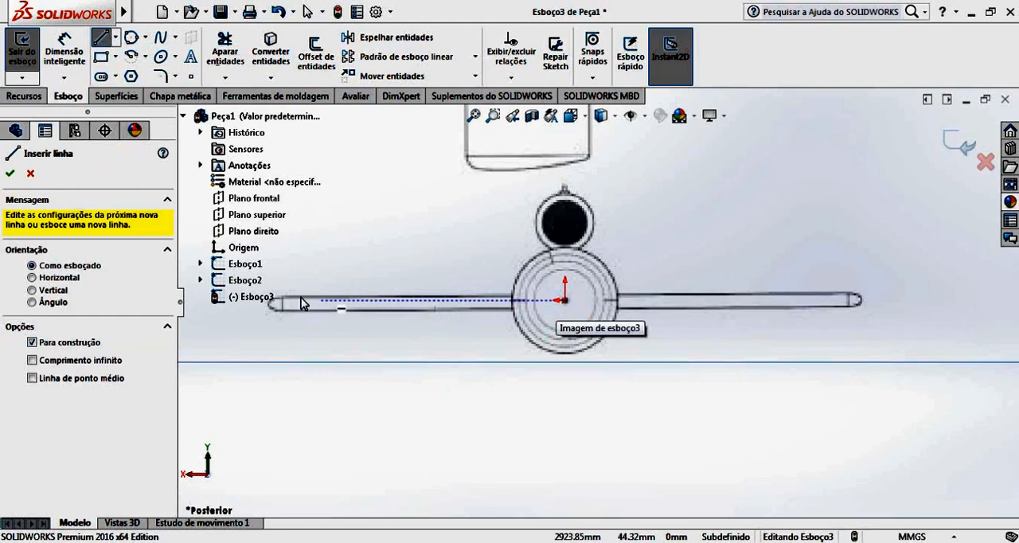
{"action": "scroll", "coordinate": [334, 315], "scroll_direction": "up", "scroll_amount": 3}
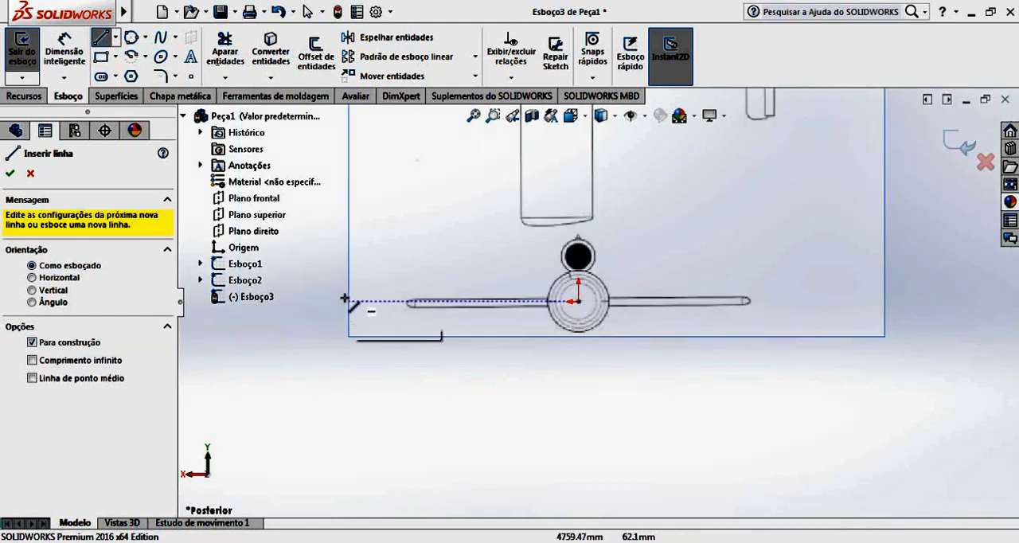
{"action": "left_click", "coordinate": [379, 302]}
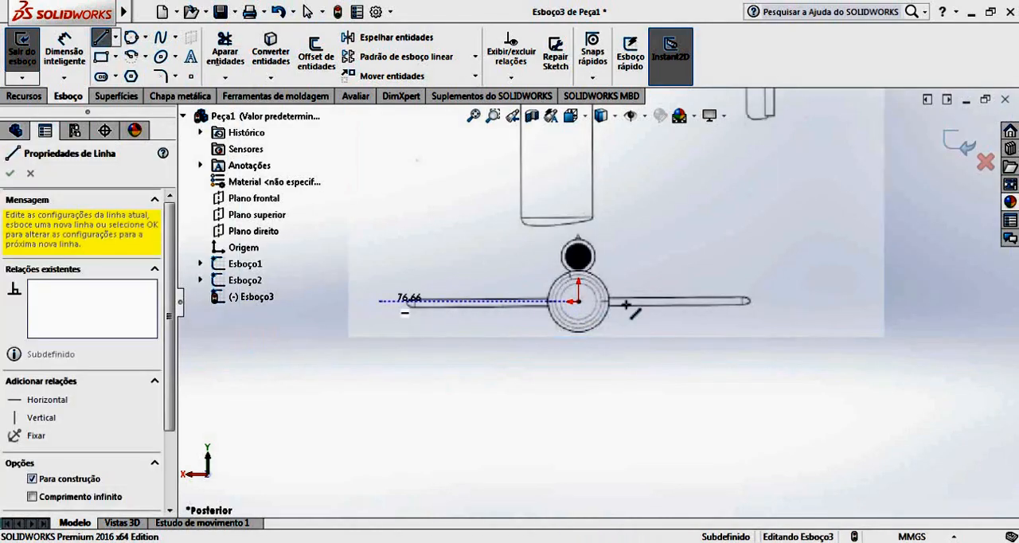
{"action": "left_click", "coordinate": [787, 302]}
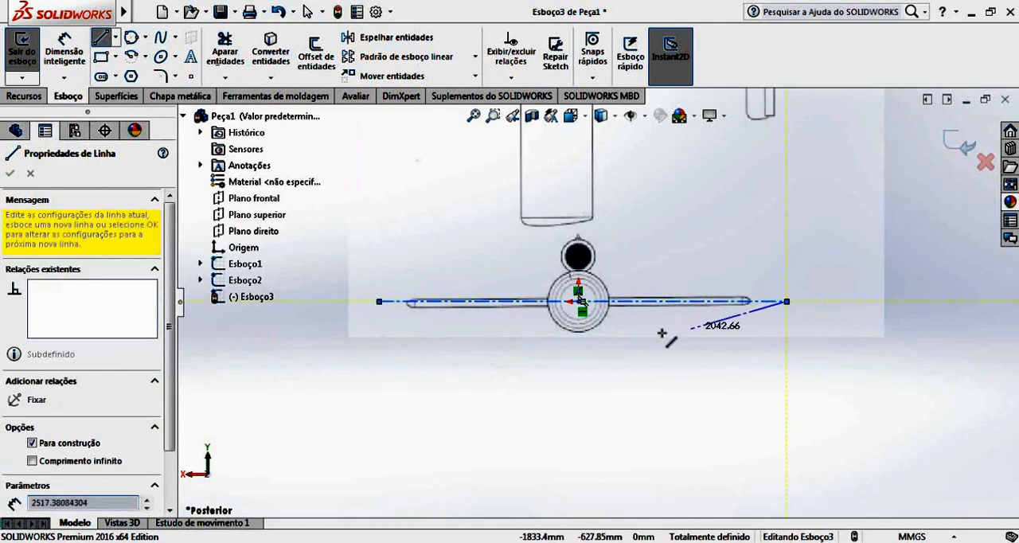
{"action": "key", "text": "Escape"}
Set the front-plane picture's rotation angle to 0.40° to level the wings with the centreline.
{"action": "scroll", "coordinate": [575, 314], "scroll_direction": "down", "scroll_amount": 2}
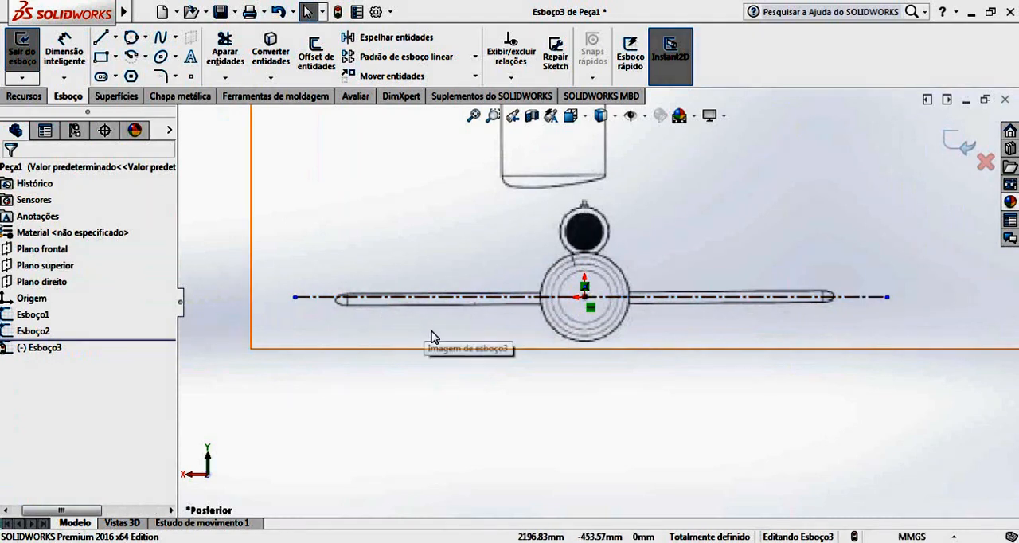
{"action": "double_click", "coordinate": [756, 192]}
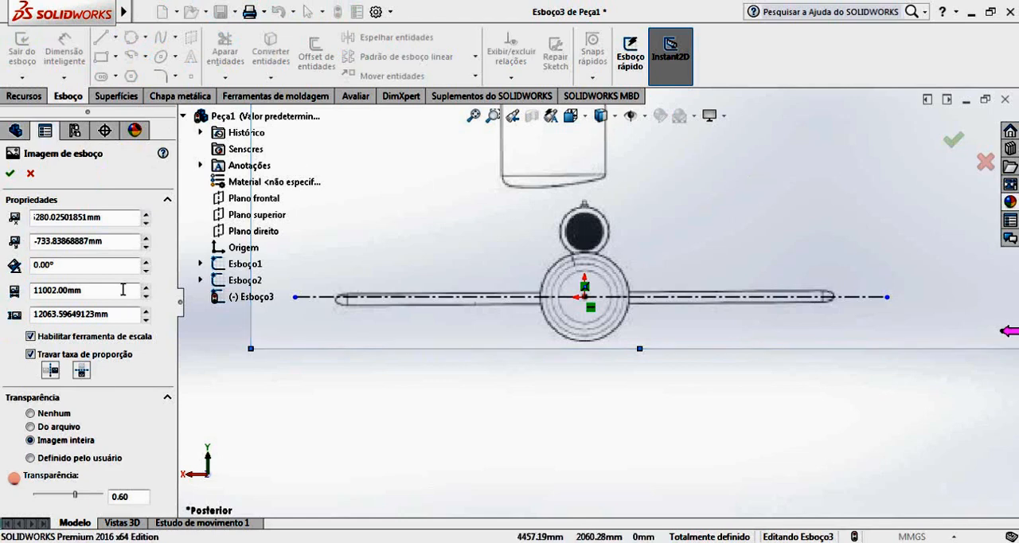
{"action": "left_click", "coordinate": [145, 261]}
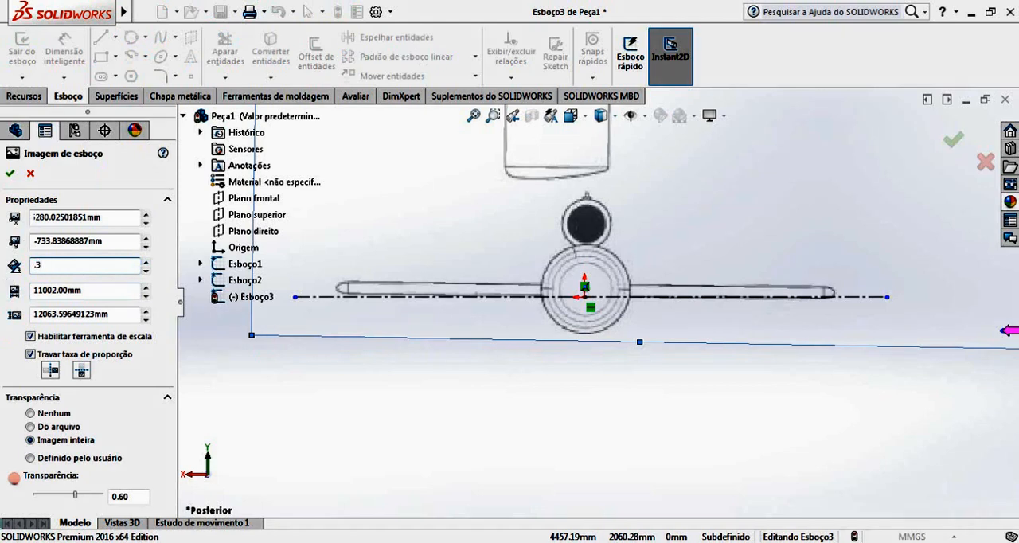
{"action": "key", "text": "Return"}
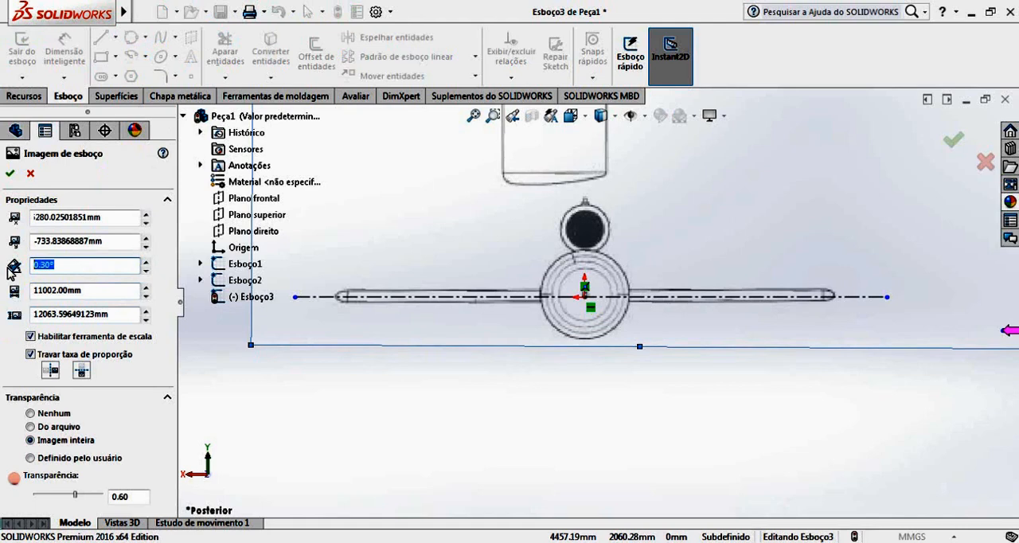
{"action": "key", "text": "Return"}
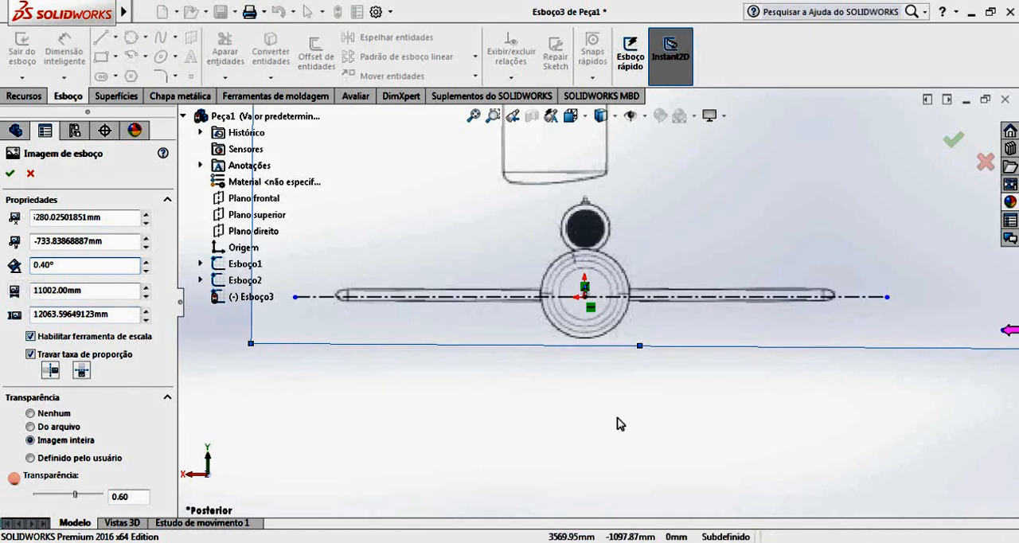
Shift the rotated picture down so the fuselage centre meets the origin, and exit the sketch.
{"action": "scroll", "coordinate": [585, 301], "scroll_direction": "down", "scroll_amount": 10}
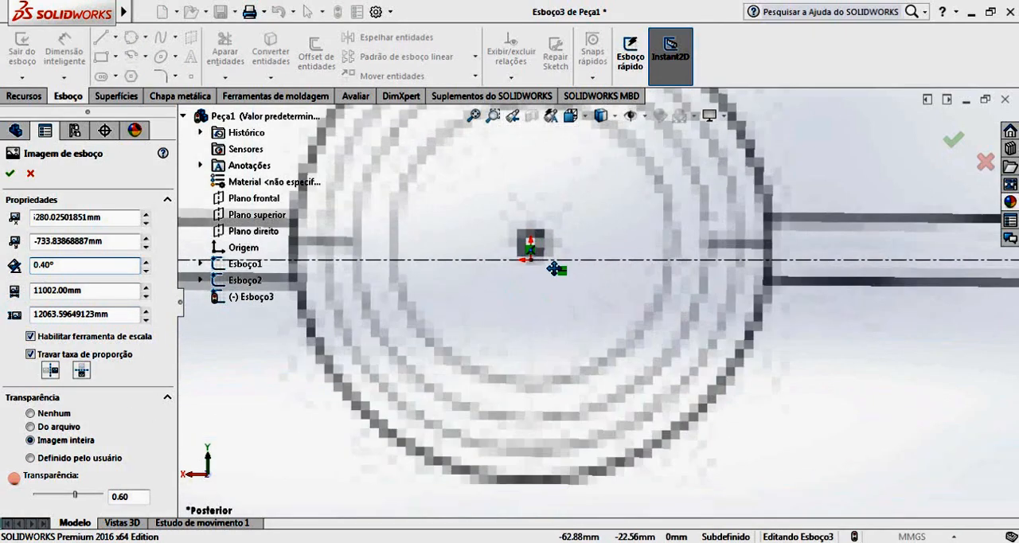
{"action": "left_click_drag", "start_coordinate": [531, 288], "coordinate": [530, 312]}
{"action": "scroll", "coordinate": [538, 320], "scroll_direction": "up", "scroll_amount": 10}
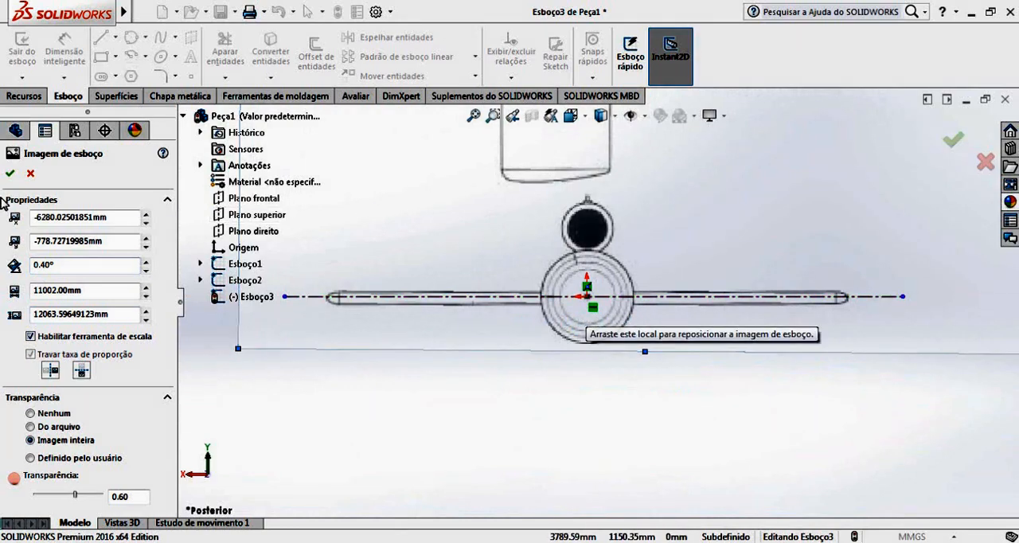
{"action": "left_click", "coordinate": [953, 140]}
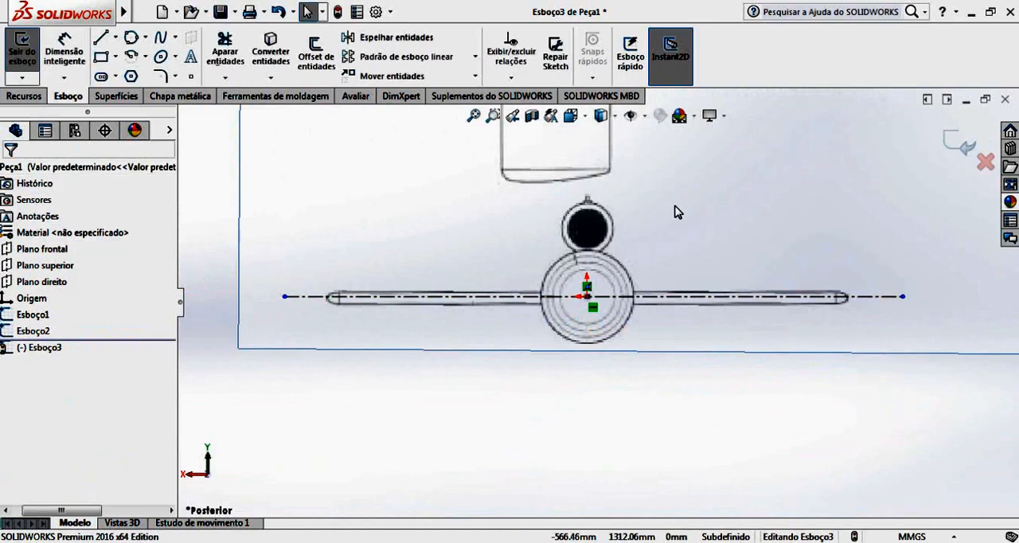
{"action": "left_click", "coordinate": [961, 143]}
Examine from several angles how the side-view and top-view fuselages align with each other from nose to tail.
{"action": "scroll", "coordinate": [626, 318], "scroll_direction": "up", "scroll_amount": 7}
{"action": "mouse_move", "coordinate": [618, 325]}
{"action": "middle_mouse_down"}
{"action": "mouse_move", "coordinate": [689, 289]}
{"action": "mouse_move", "coordinate": [793, 334]}
{"action": "mouse_move", "coordinate": [842, 323]}
{"action": "mouse_move", "coordinate": [651, 302]}
{"action": "mouse_move", "coordinate": [655, 337]}
{"action": "mouse_move", "coordinate": [753, 355]}
{"action": "mouse_move", "coordinate": [719, 329]}
{"action": "mouse_move", "coordinate": [735, 371]}
{"action": "mouse_move", "coordinate": [660, 358]}
{"action": "mouse_move", "coordinate": [819, 359]}
{"action": "mouse_move", "coordinate": [766, 328]}
{"action": "mouse_move", "coordinate": [573, 379]}
{"action": "mouse_move", "coordinate": [547, 405]}
{"action": "mouse_move", "coordinate": [510, 350]}
{"action": "mouse_move", "coordinate": [461, 337]}
{"action": "mouse_move", "coordinate": [613, 363]}
{"action": "mouse_move", "coordinate": [552, 334]}
{"action": "mouse_move", "coordinate": [610, 343]}
{"action": "mouse_move", "coordinate": [573, 306]}
{"action": "mouse_move", "coordinate": [398, 294]}
{"action": "middle_mouse_up"}
{"action": "scroll", "coordinate": [525, 368], "scroll_direction": "down", "scroll_amount": 2}
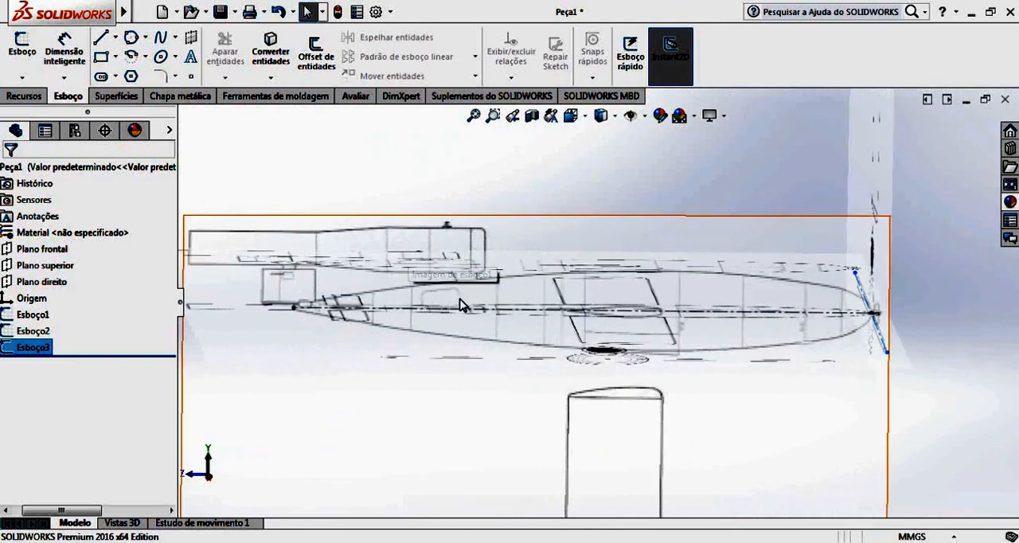
{"action": "scroll", "coordinate": [380, 297], "scroll_direction": "down", "scroll_amount": 3}
{"action": "scroll", "coordinate": [227, 290], "scroll_direction": "up", "scroll_amount": 3}
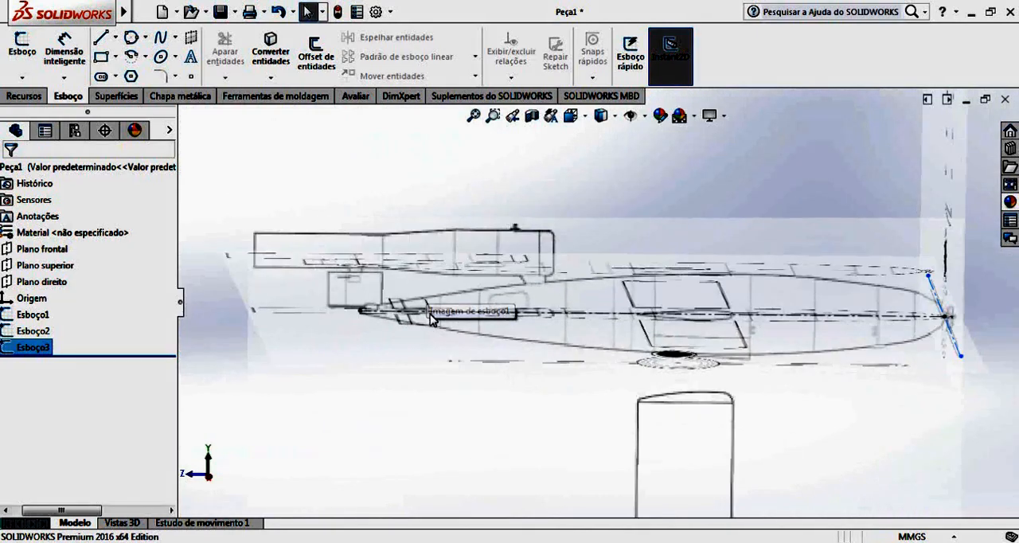
{"action": "mouse_move", "coordinate": [430, 317]}
{"action": "middle_mouse_down"}
{"action": "mouse_move", "coordinate": [430, 404]}
{"action": "mouse_move", "coordinate": [422, 326]}
{"action": "mouse_move", "coordinate": [416, 404]}
{"action": "mouse_move", "coordinate": [422, 300]}
{"action": "middle_mouse_up"}
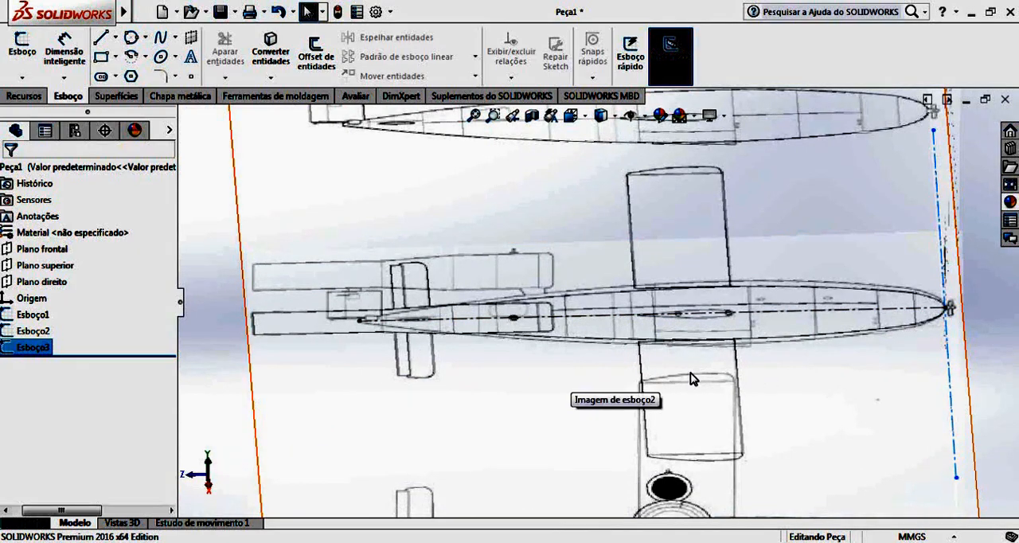
{"action": "mouse_move", "coordinate": [691, 379]}
{"action": "middle_mouse_down"}
{"action": "mouse_move", "coordinate": [645, 282]}
{"action": "mouse_move", "coordinate": [672, 289]}
{"action": "mouse_move", "coordinate": [467, 345]}
{"action": "mouse_move", "coordinate": [479, 400]}
{"action": "middle_mouse_up"}
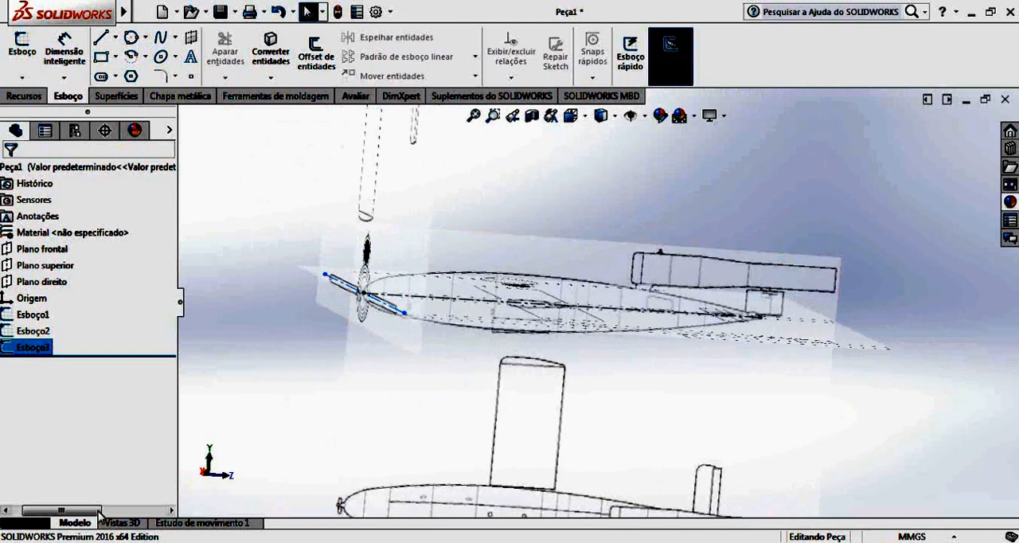
{"action": "left_click_drag", "start_coordinate": [97, 512], "coordinate": [60, 517]}
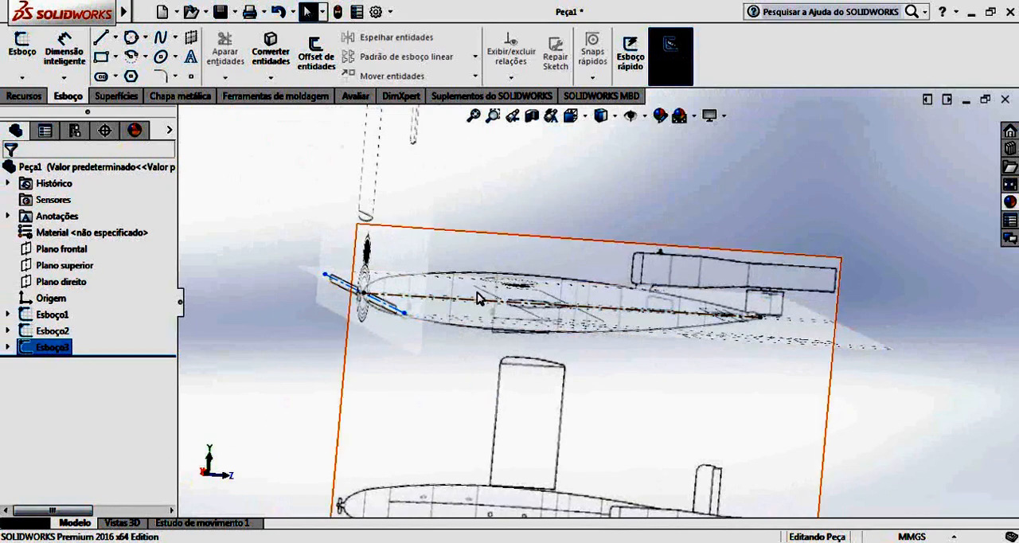
{"action": "left_click", "coordinate": [253, 261]}
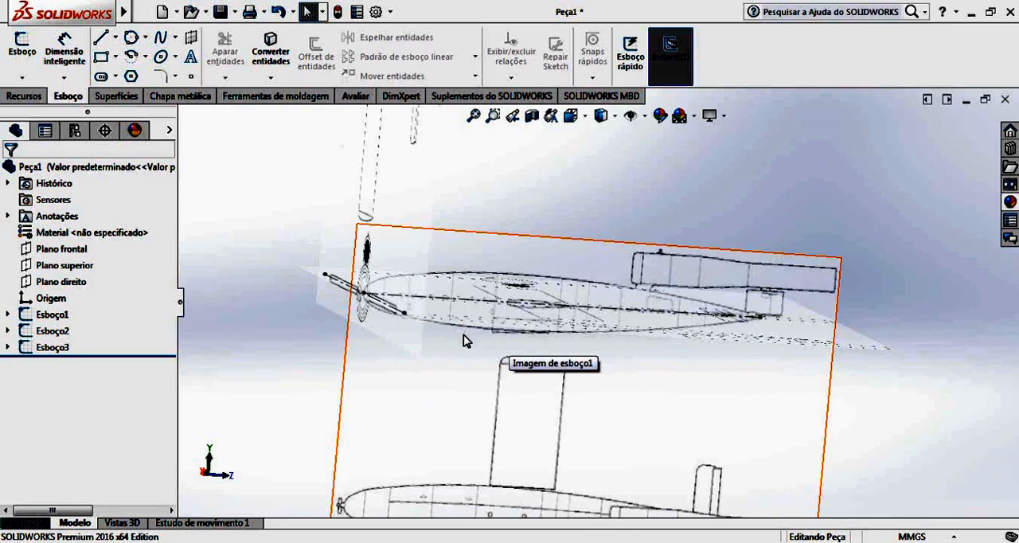
{"action": "mouse_move", "coordinate": [467, 341]}
{"action": "middle_mouse_down"}
{"action": "mouse_move", "coordinate": [562, 329]}
{"action": "mouse_move", "coordinate": [579, 360]}
{"action": "middle_mouse_up"}
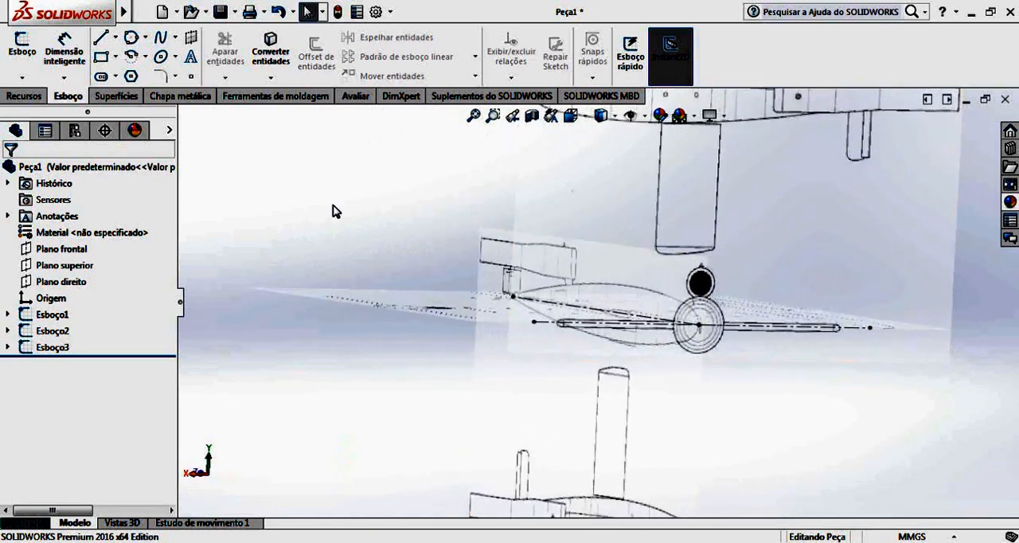
Save the part as "Matriz do V1" in the "01 - V1" folder.
{"action": "left_click", "coordinate": [235, 11]}
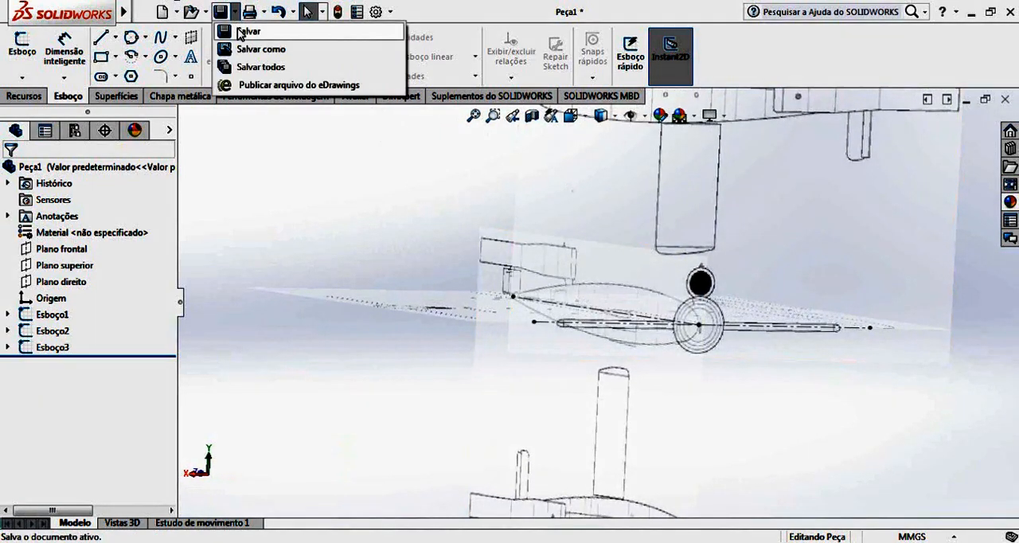
{"action": "left_click", "coordinate": [247, 50]}
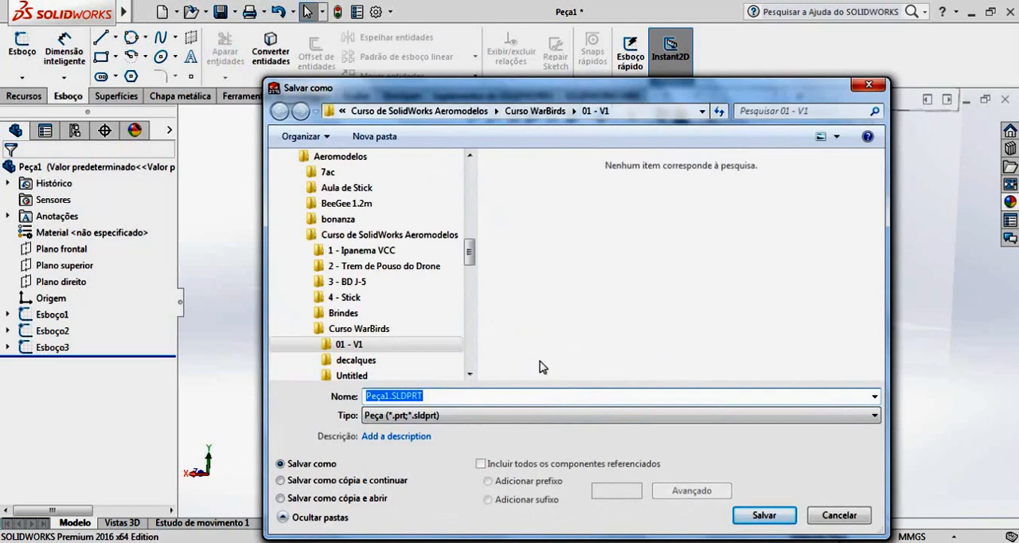
{"action": "type", "text": "Matriz do V1"}
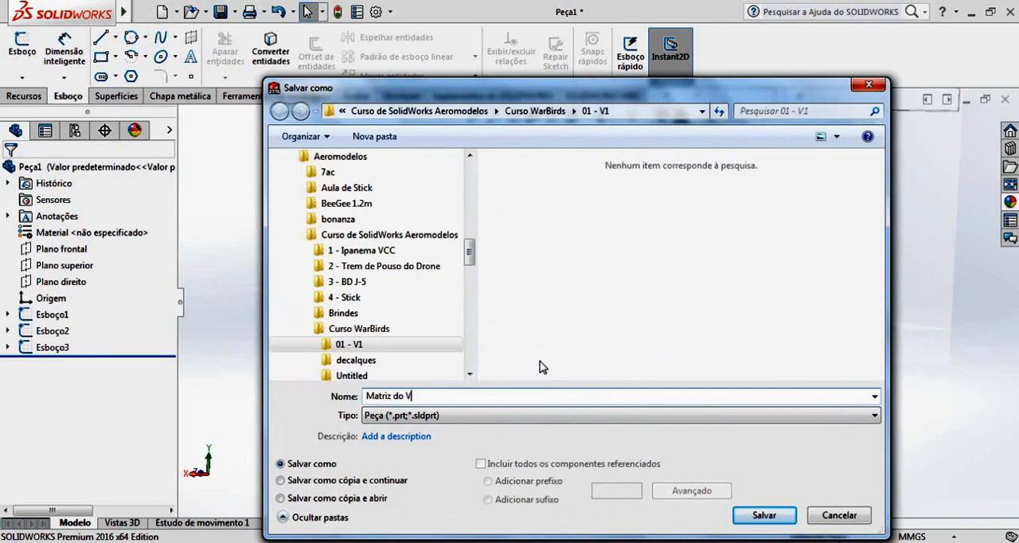
{"action": "left_click", "coordinate": [763, 515]}
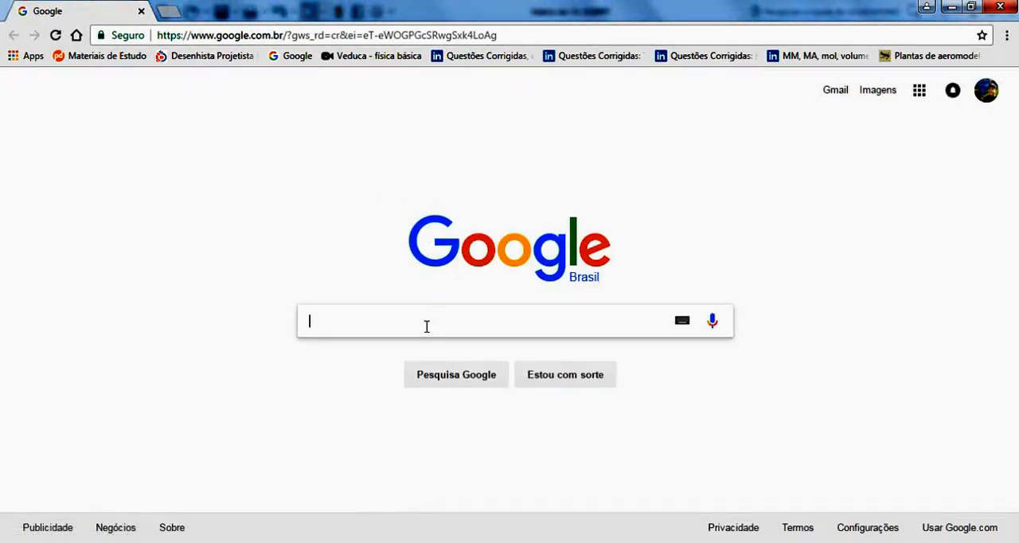
Switch to the web browser, search Google for "v1 missile", and examine the image results for photos and drawings of the aircraft.
{"action": "type", "text": "v1"}
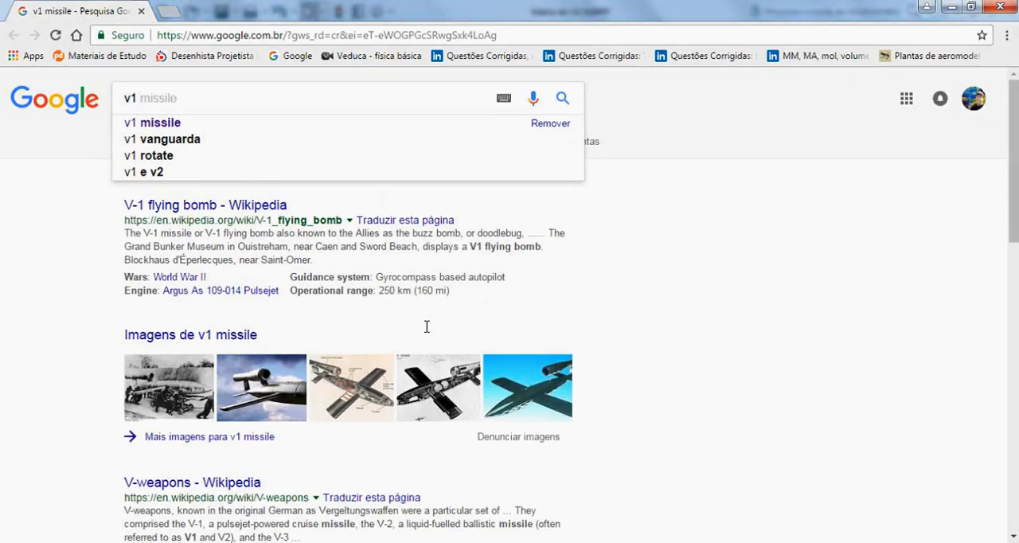
{"action": "left_click", "coordinate": [234, 339]}
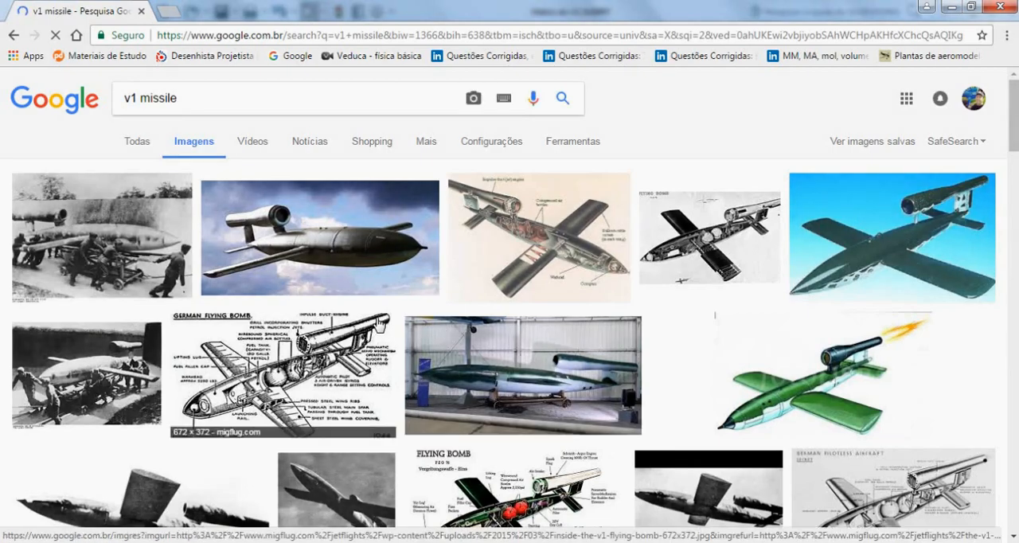
{"action": "scroll", "coordinate": [443, 338], "scroll_direction": "down", "scroll_amount": 2}
{"action": "scroll", "coordinate": [442, 338], "scroll_direction": "down", "scroll_amount": 5}
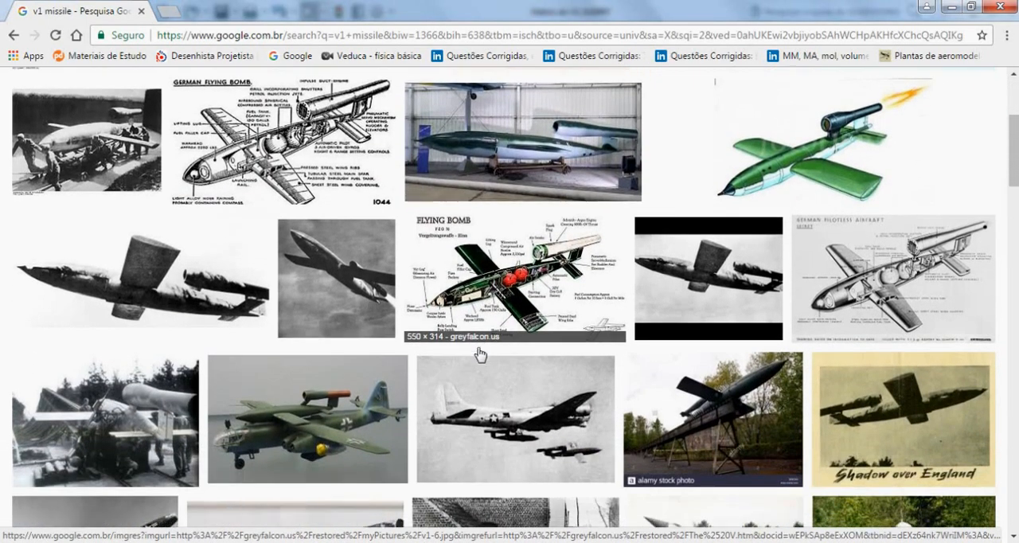
{"action": "scroll", "coordinate": [476, 354], "scroll_direction": "down", "scroll_amount": 4}
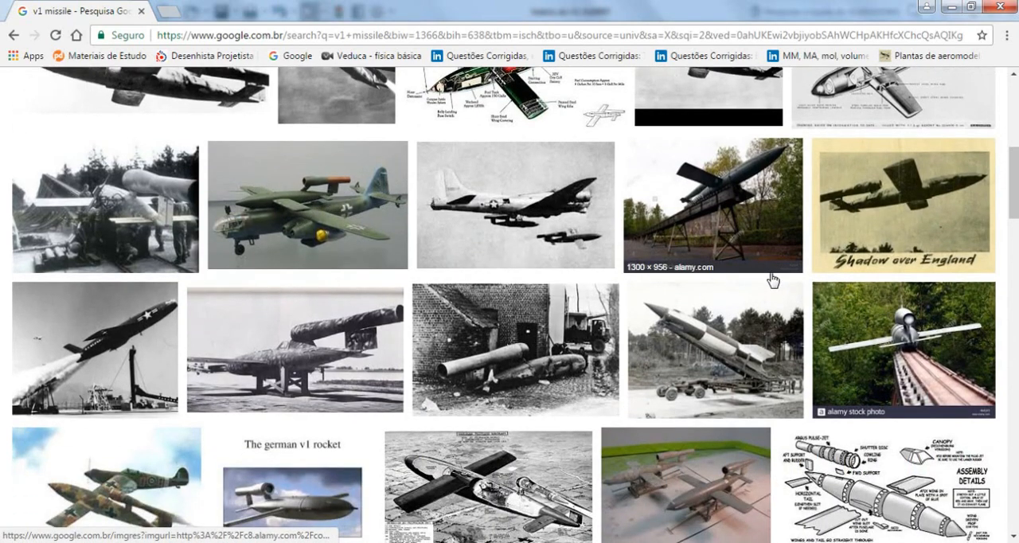
{"action": "scroll", "coordinate": [708, 286], "scroll_direction": "up", "scroll_amount": 4}
{"action": "scroll", "coordinate": [753, 404], "scroll_direction": "down", "scroll_amount": 3}
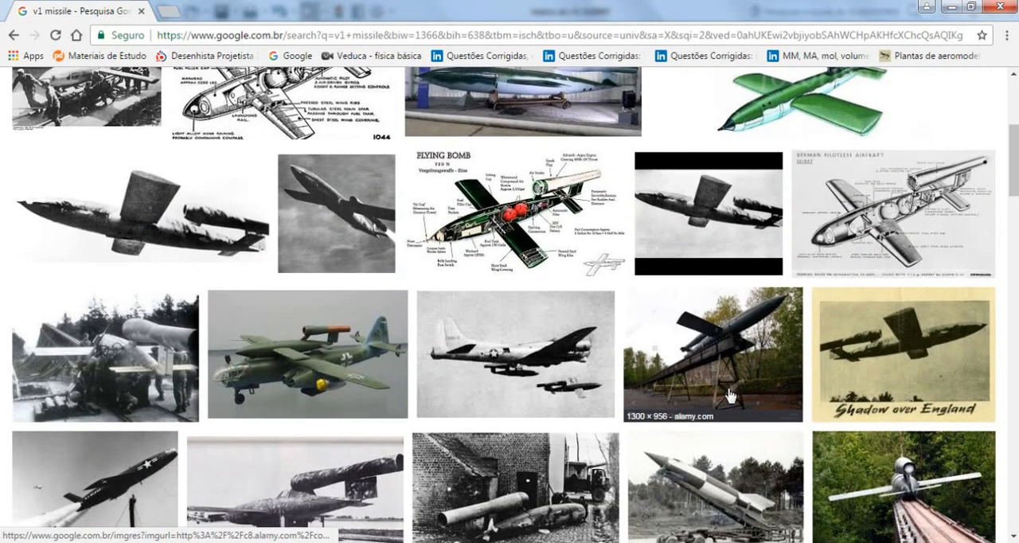
{"action": "scroll", "coordinate": [732, 325], "scroll_direction": "down", "scroll_amount": 2}
{"action": "scroll", "coordinate": [734, 322], "scroll_direction": "down", "scroll_amount": 5}
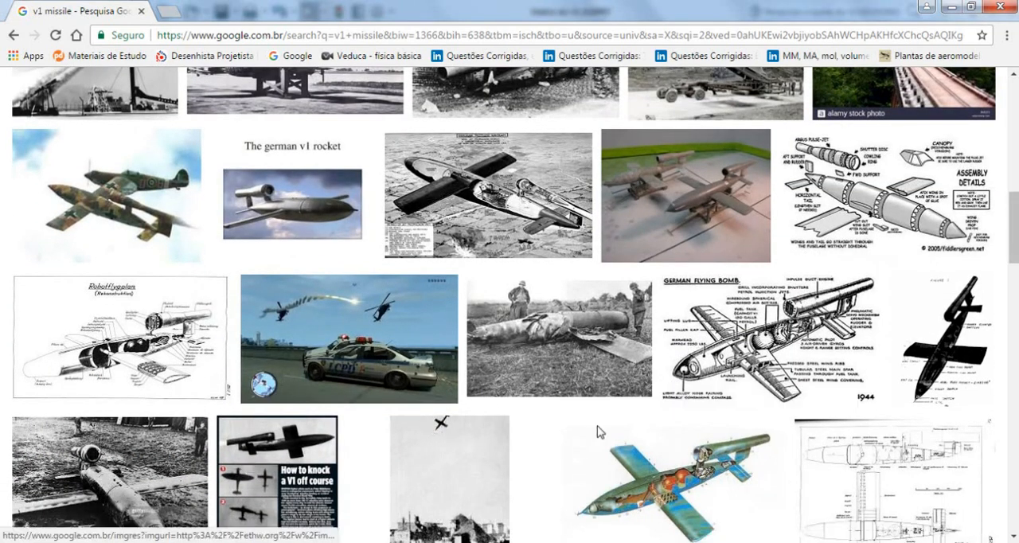
{"action": "scroll", "coordinate": [492, 457], "scroll_direction": "down", "scroll_amount": 2}
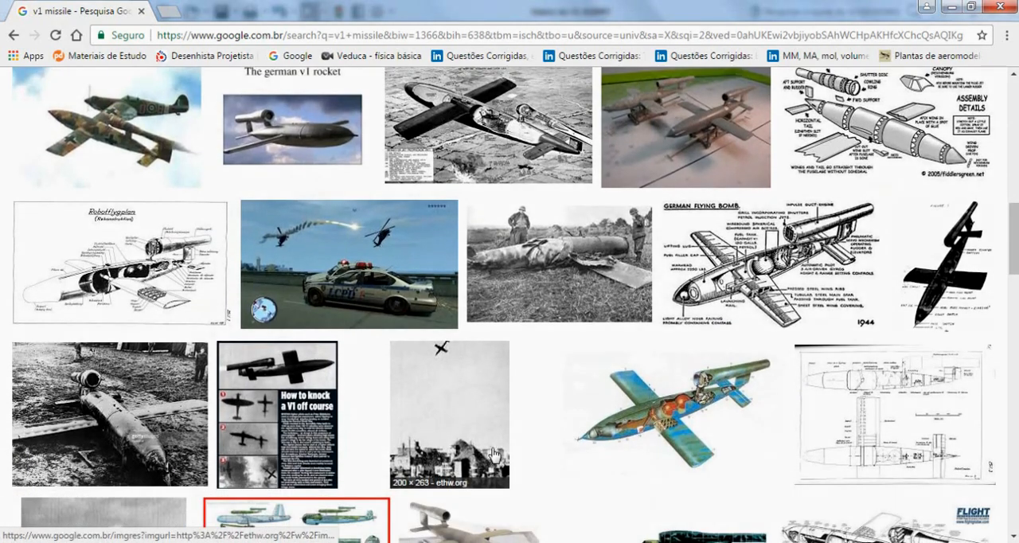
{"action": "scroll", "coordinate": [600, 434], "scroll_direction": "down", "scroll_amount": 3}
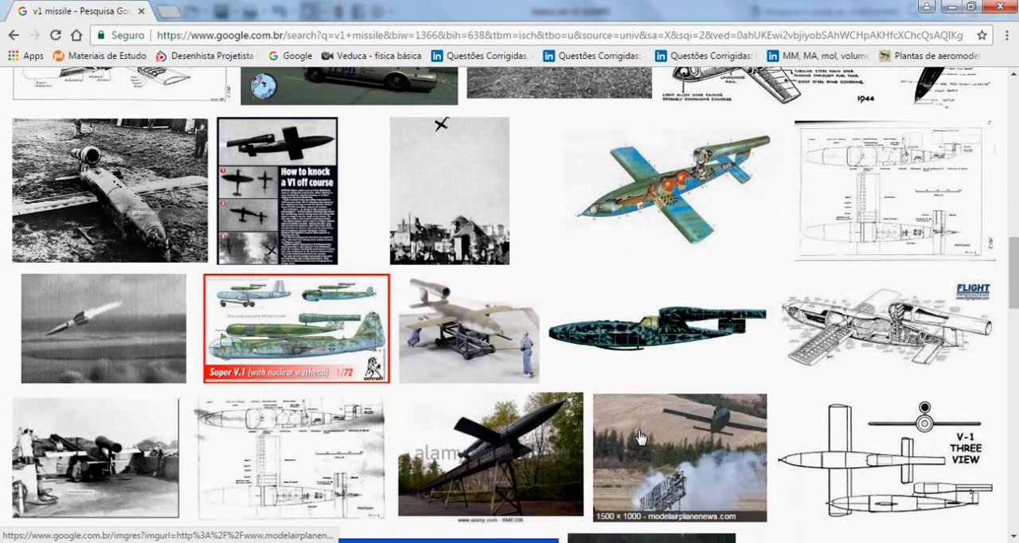
{"action": "scroll", "coordinate": [640, 436], "scroll_direction": "down", "scroll_amount": 3}
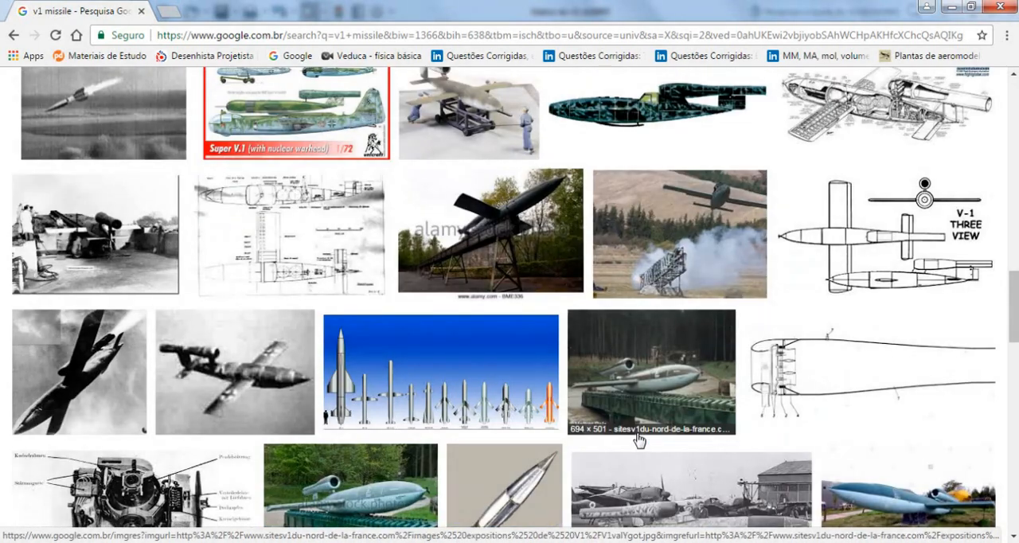
{"action": "scroll", "coordinate": [637, 437], "scroll_direction": "down", "scroll_amount": 3}
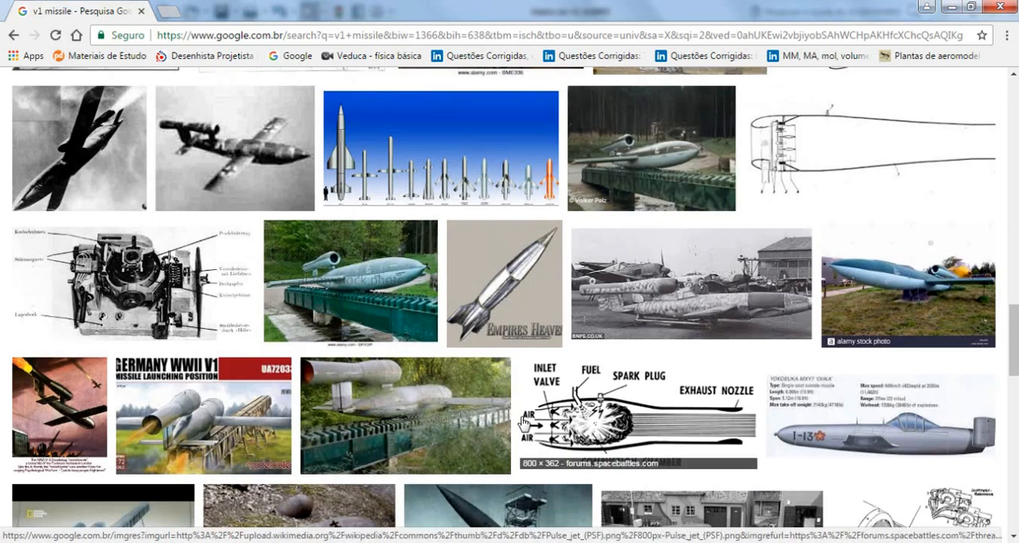
{"action": "scroll", "coordinate": [524, 424], "scroll_direction": "down", "scroll_amount": 1}
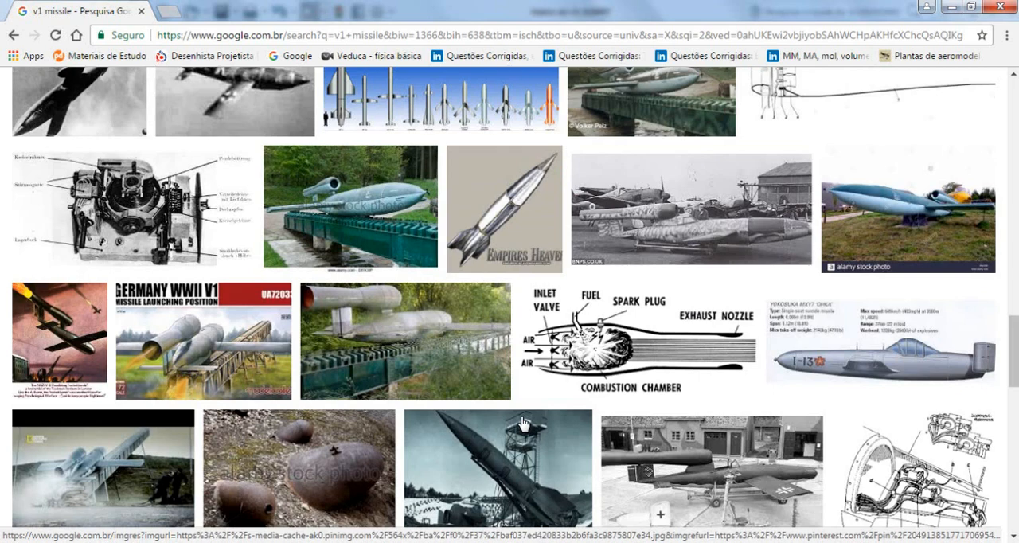
{"action": "scroll", "coordinate": [491, 413], "scroll_direction": "up", "scroll_amount": 20}
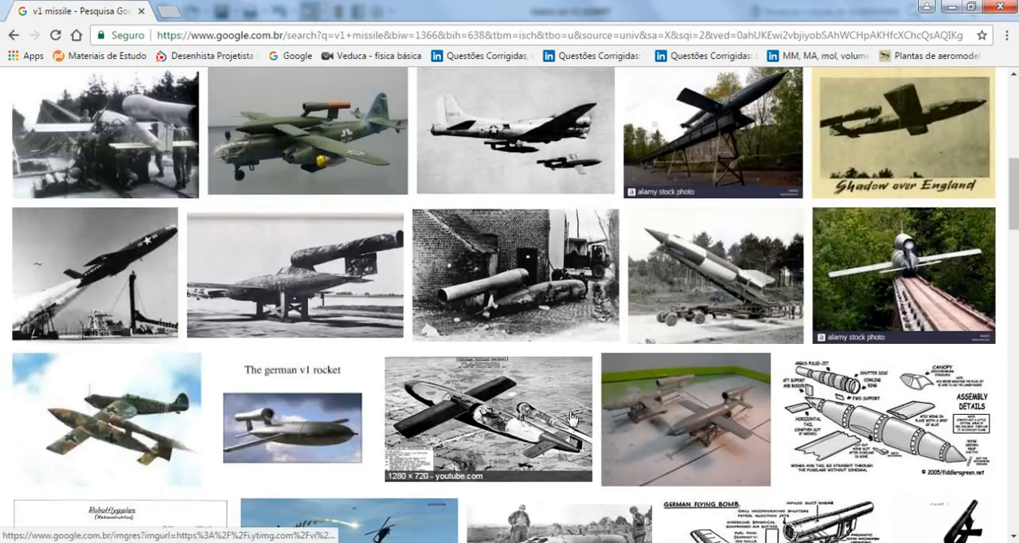
{"action": "scroll", "coordinate": [131, 481], "scroll_direction": "down", "scroll_amount": 1}
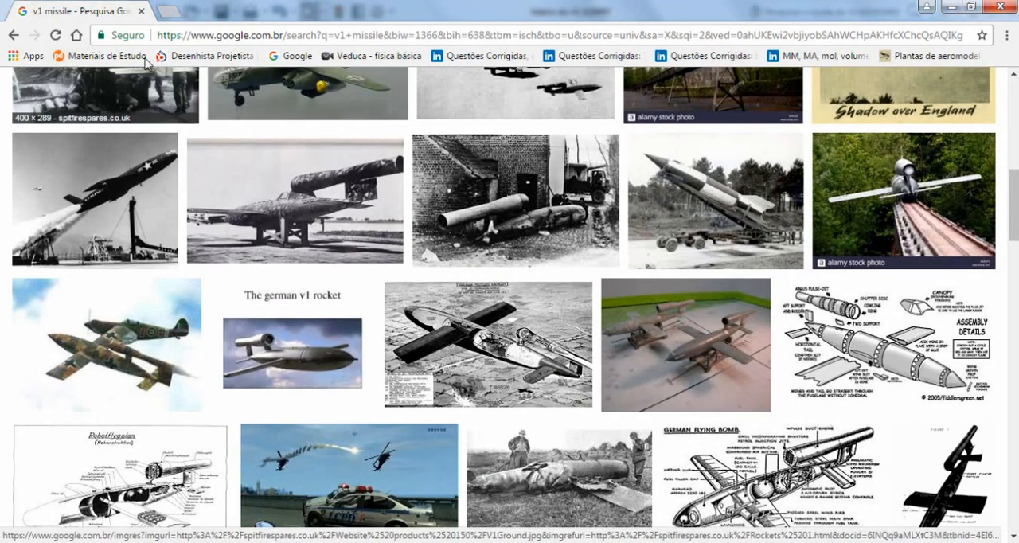
{"action": "left_click", "coordinate": [141, 12]}
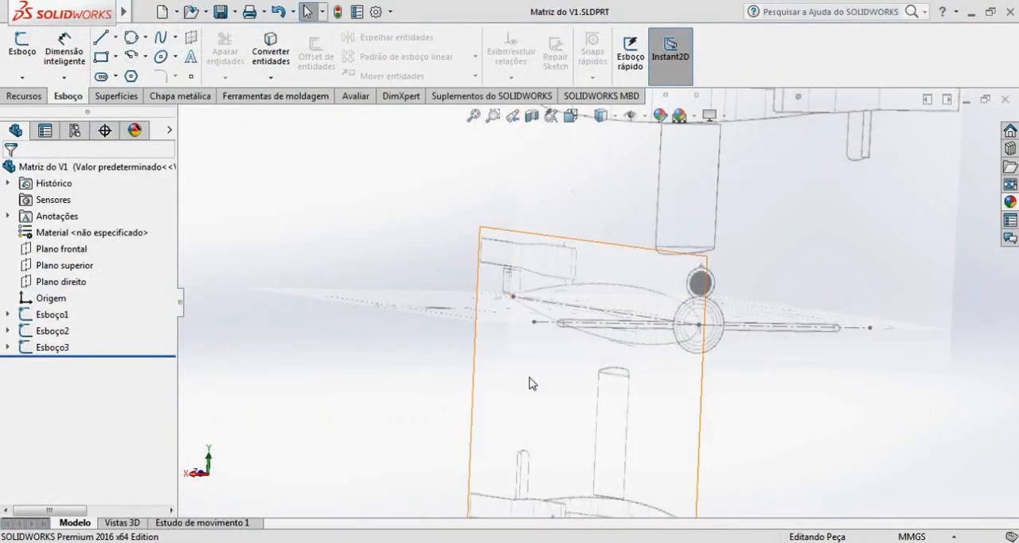
Start a new sketch on the right plane (Plano direito) over the side-view picture.
{"action": "mouse_move", "coordinate": [707, 369]}
{"action": "middle_mouse_down"}
{"action": "mouse_move", "coordinate": [637, 332]}
{"action": "mouse_move", "coordinate": [660, 355]}
{"action": "mouse_move", "coordinate": [707, 354]}
{"action": "mouse_move", "coordinate": [523, 355]}
{"action": "mouse_move", "coordinate": [609, 357]}
{"action": "mouse_move", "coordinate": [619, 376]}
{"action": "mouse_move", "coordinate": [552, 382]}
{"action": "mouse_move", "coordinate": [541, 371]}
{"action": "mouse_move", "coordinate": [640, 362]}
{"action": "mouse_move", "coordinate": [703, 371]}
{"action": "mouse_move", "coordinate": [666, 371]}
{"action": "mouse_move", "coordinate": [605, 319]}
{"action": "mouse_move", "coordinate": [576, 343]}
{"action": "mouse_move", "coordinate": [448, 342]}
{"action": "mouse_move", "coordinate": [498, 353]}
{"action": "mouse_move", "coordinate": [444, 351]}
{"action": "mouse_move", "coordinate": [452, 346]}
{"action": "middle_mouse_up"}
{"action": "scroll", "coordinate": [614, 303], "scroll_direction": "down", "scroll_amount": 5}
{"action": "scroll", "coordinate": [577, 340], "scroll_direction": "up", "scroll_amount": 4}
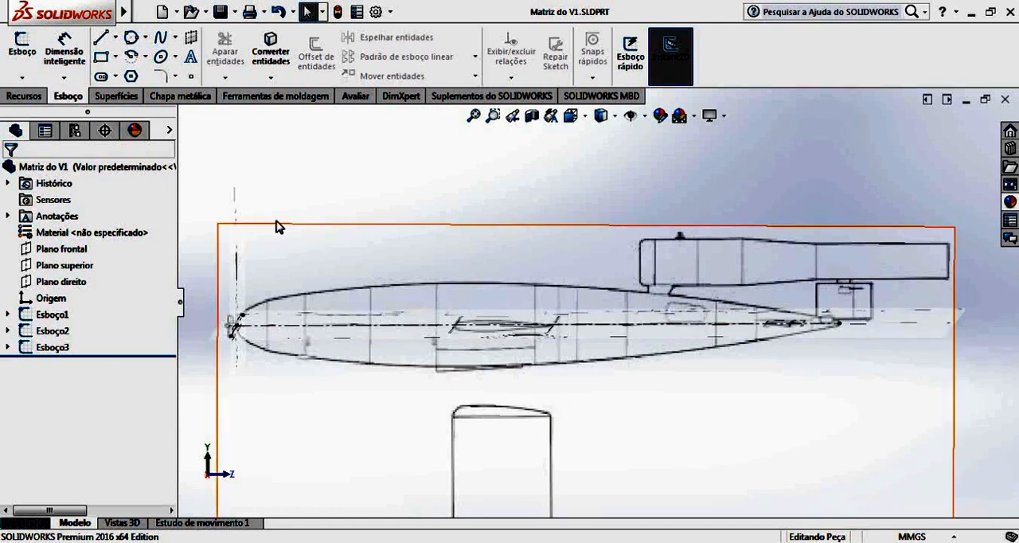
{"action": "left_click", "coordinate": [22, 48]}
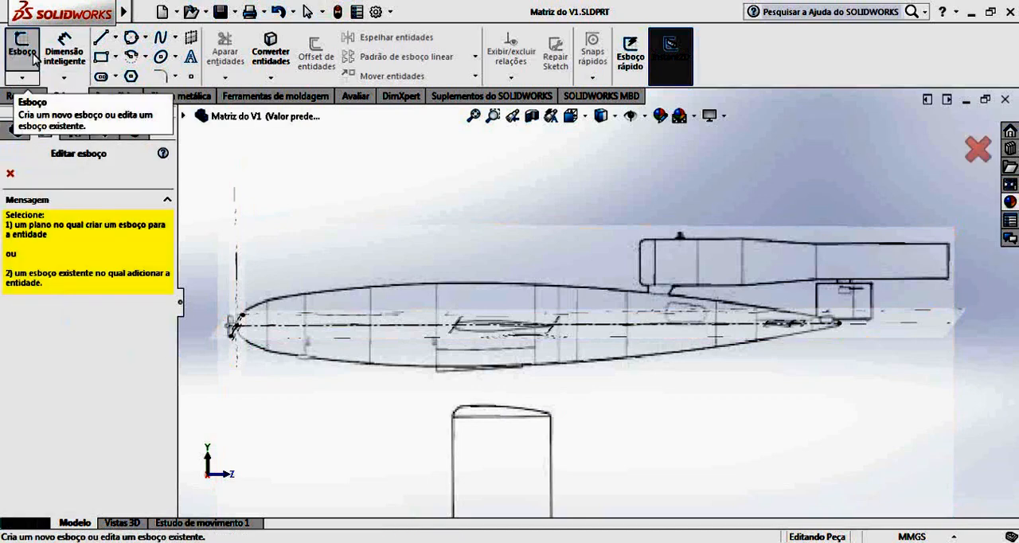
{"action": "left_click", "coordinate": [185, 118]}
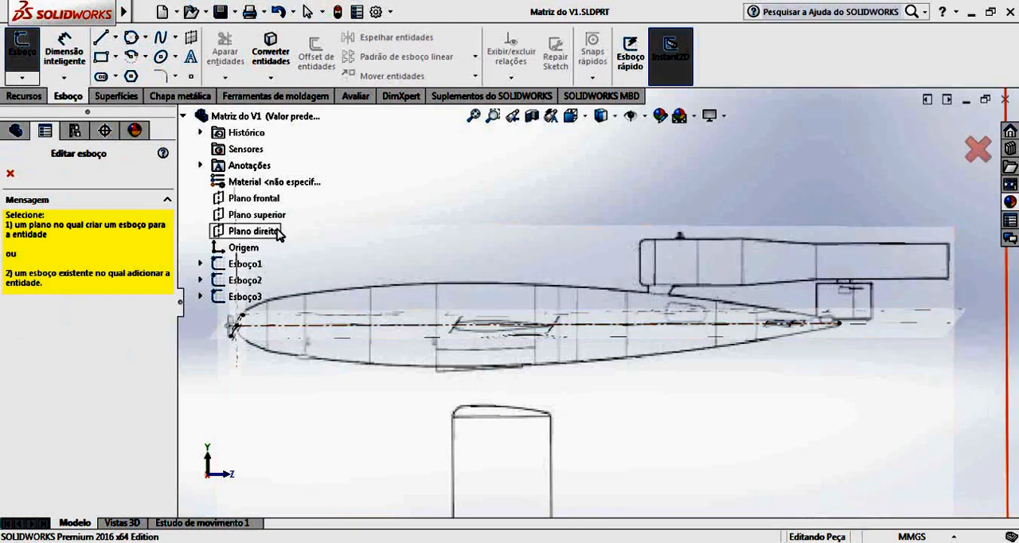
{"action": "left_click", "coordinate": [252, 231]}
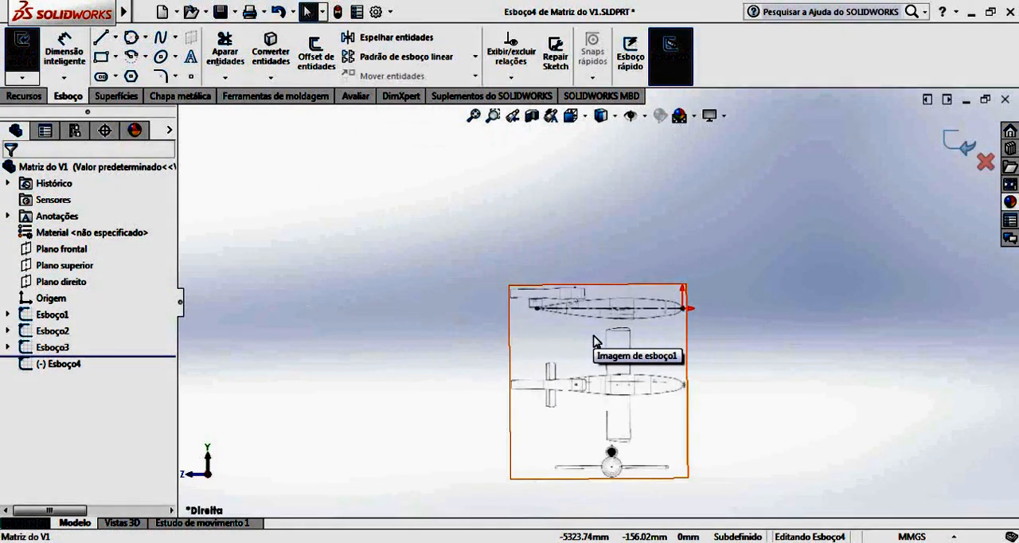
Draw a vertical line about 70 mm long upward from the tail end of the side-view fuselage centreline.
{"action": "scroll", "coordinate": [680, 335], "scroll_direction": "down", "scroll_amount": 5}
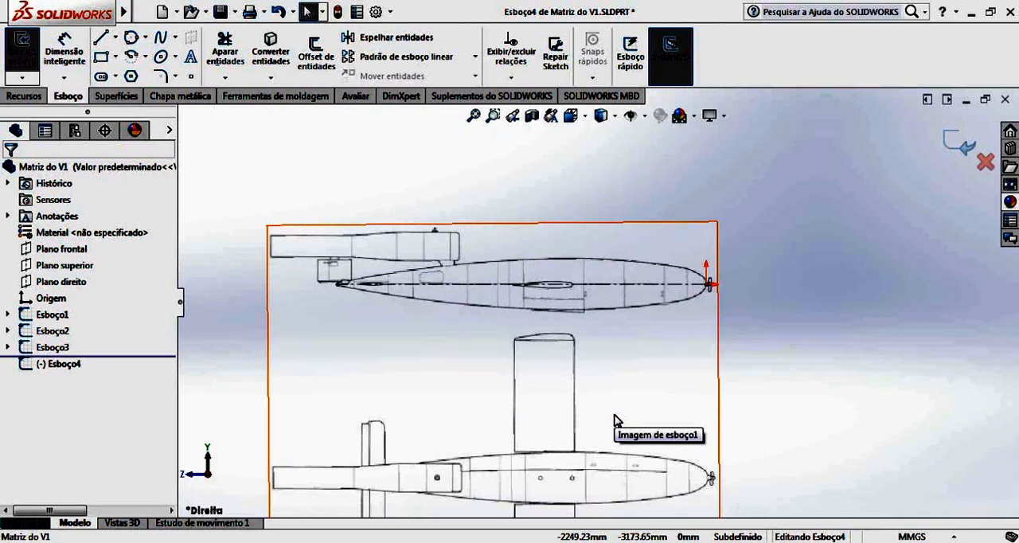
{"action": "key", "text": "Left"}
{"action": "key", "text": "Left"}
{"action": "key", "text": "Left"}
{"action": "key", "text": "Left"}
{"action": "key", "text": "Left"}
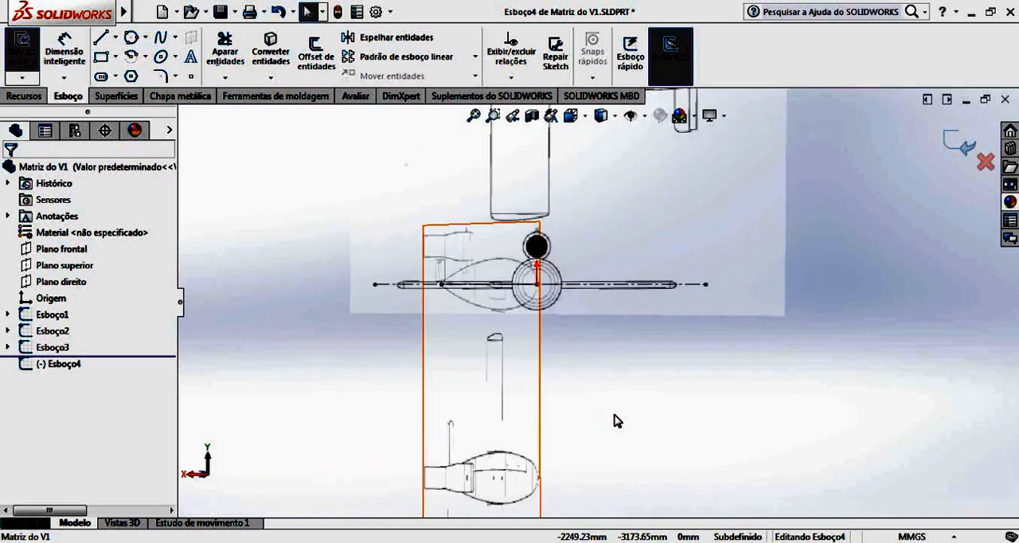
{"action": "key", "text": "Left"}
{"action": "key", "text": "Left"}
{"action": "key", "text": "Left"}
{"action": "key", "text": "Left"}
{"action": "key", "text": "Left"}
{"action": "key", "text": "Left"}
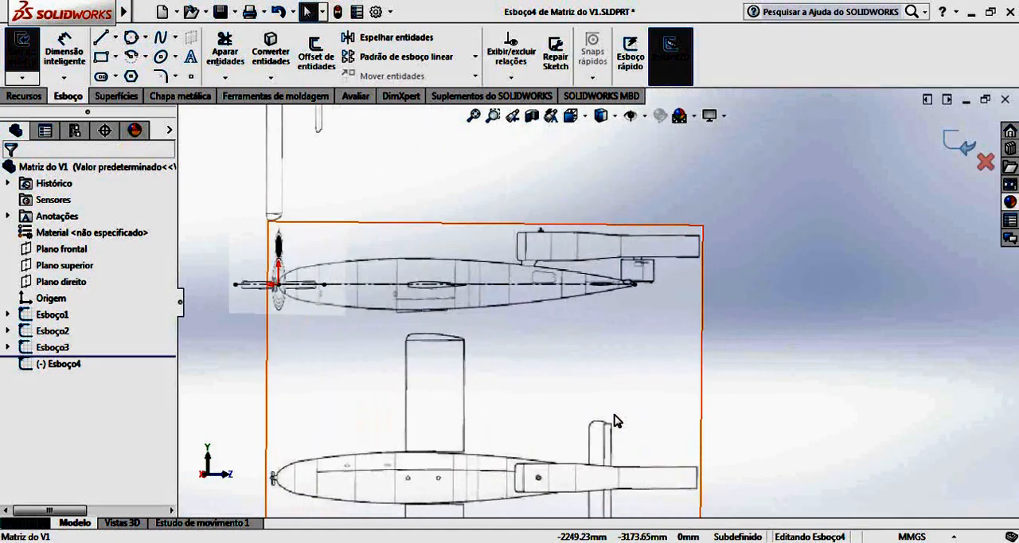
{"action": "key", "text": "Left"}
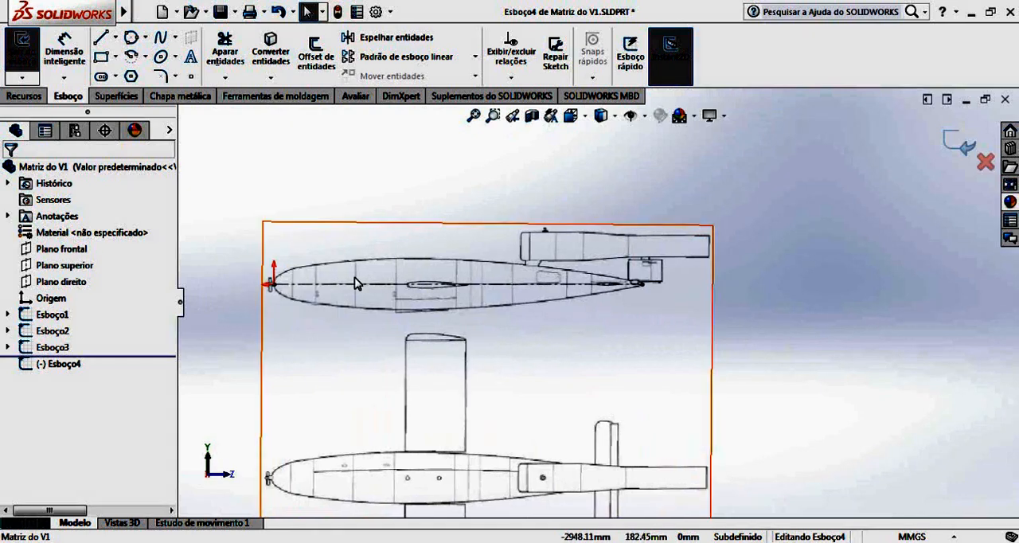
{"action": "scroll", "coordinate": [307, 292], "scroll_direction": "down", "scroll_amount": 3}
{"action": "scroll", "coordinate": [306, 291], "scroll_direction": "down", "scroll_amount": 1}
{"action": "scroll", "coordinate": [983, 318], "scroll_direction": "up", "scroll_amount": 1}
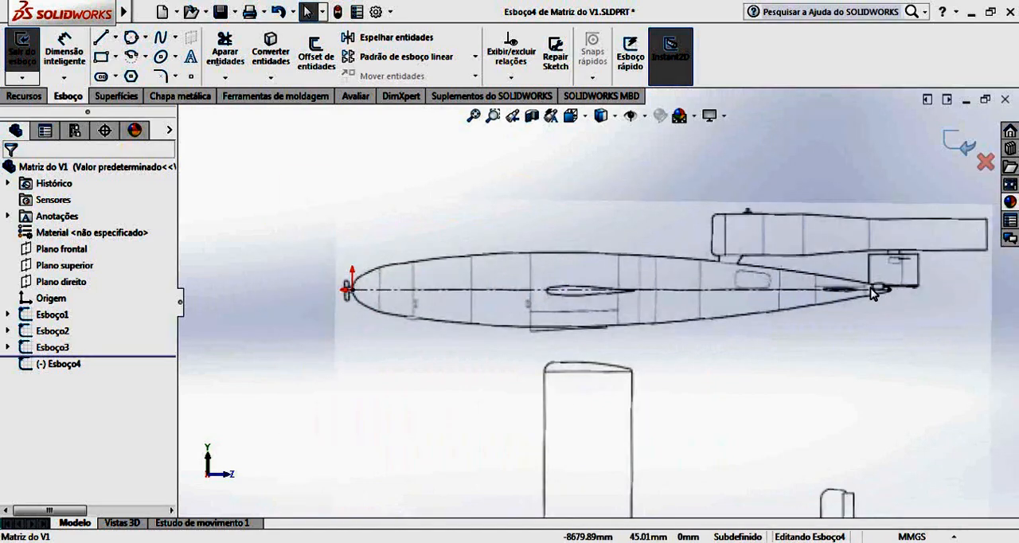
{"action": "scroll", "coordinate": [876, 292], "scroll_direction": "down", "scroll_amount": 6}
{"action": "scroll", "coordinate": [785, 310], "scroll_direction": "down", "scroll_amount": 5}
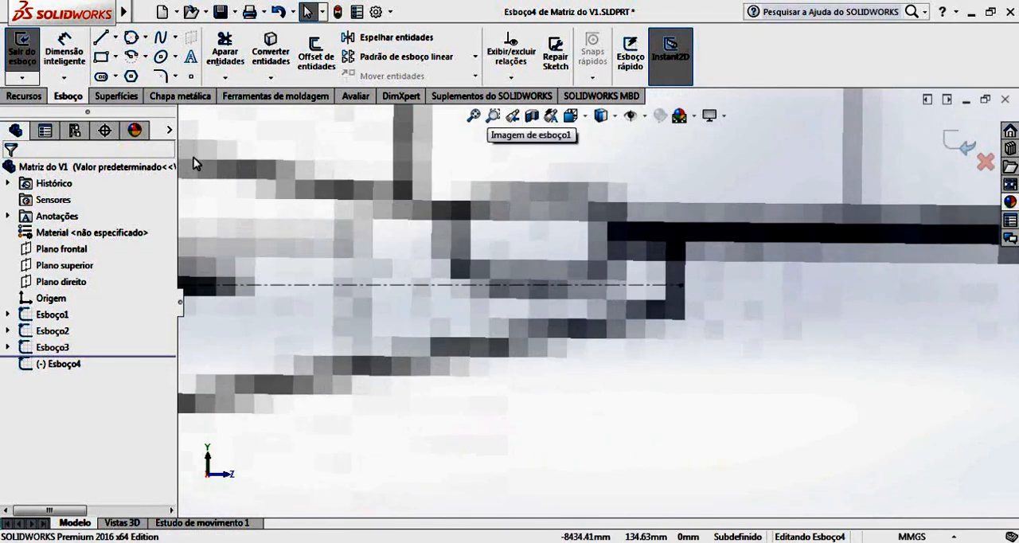
{"action": "left_click", "coordinate": [101, 37]}
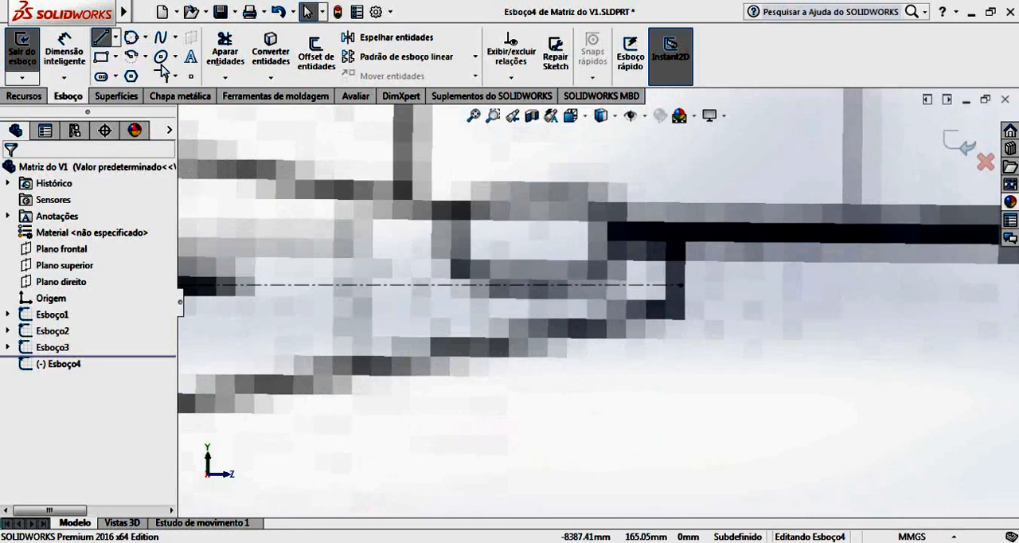
{"action": "left_click", "coordinate": [682, 284]}
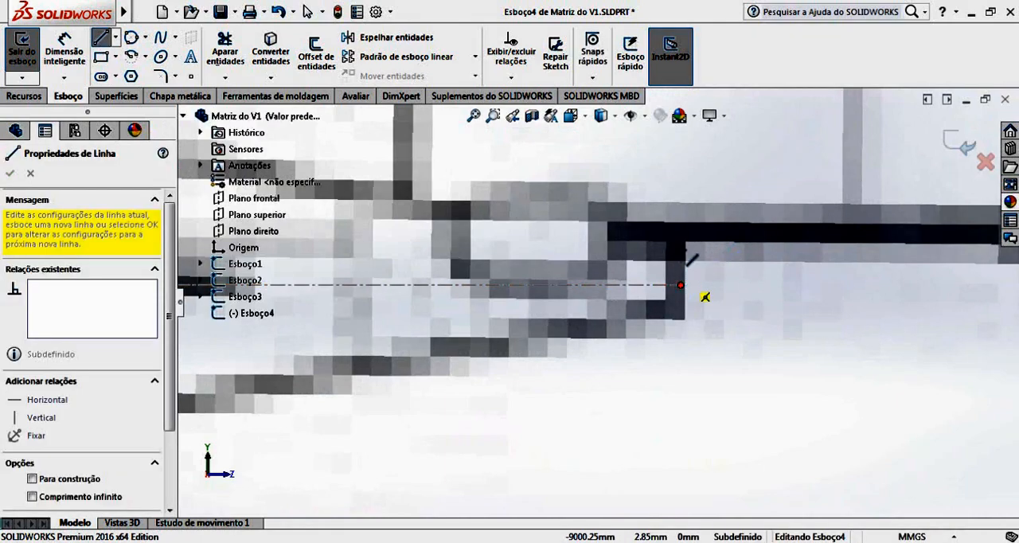
{"action": "left_click", "coordinate": [682, 228]}
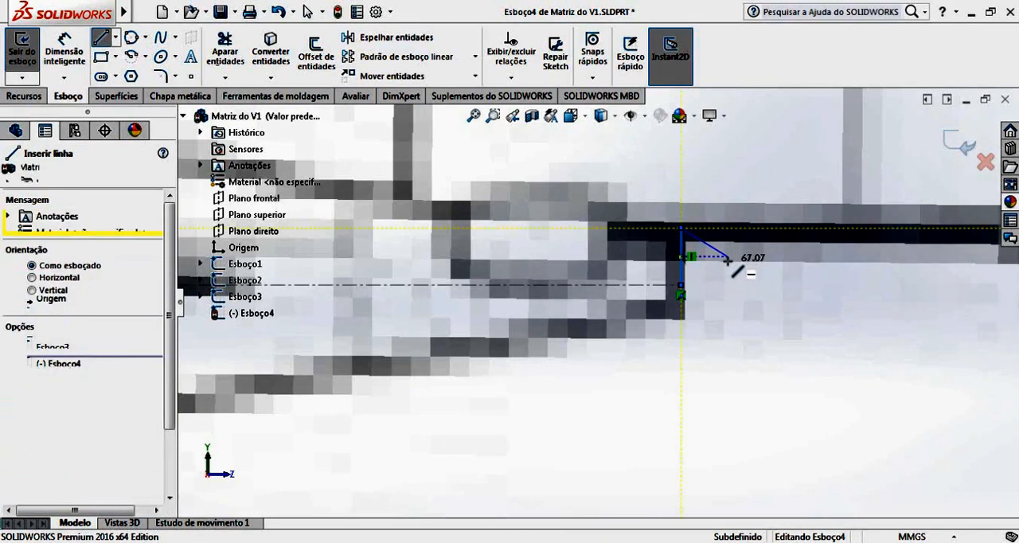
Dimension the short vertical line at the fuselage tail to 70 mm.
{"action": "key", "text": "Escape"}
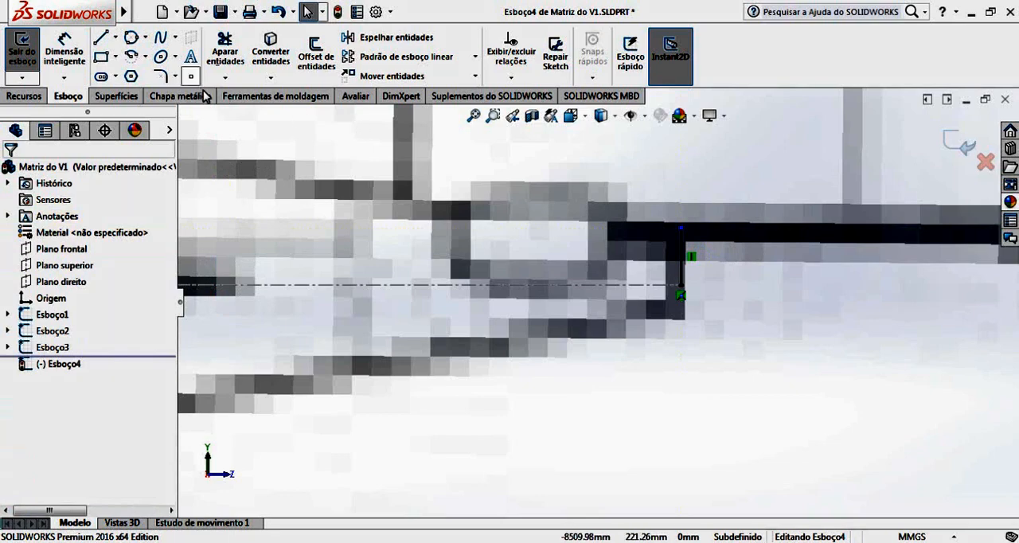
{"action": "left_click", "coordinate": [65, 50]}
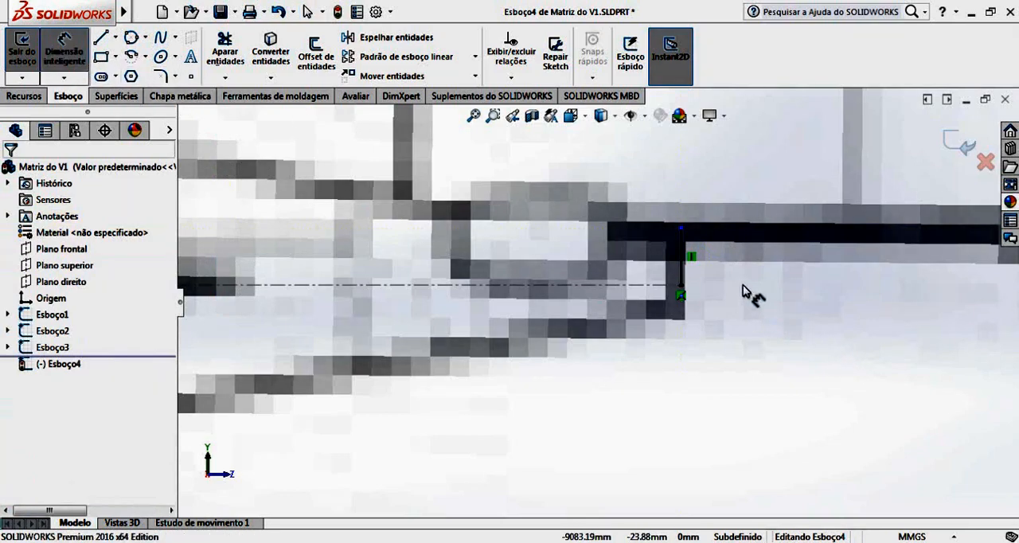
{"action": "left_click", "coordinate": [683, 266]}
{"action": "left_click", "coordinate": [774, 288]}
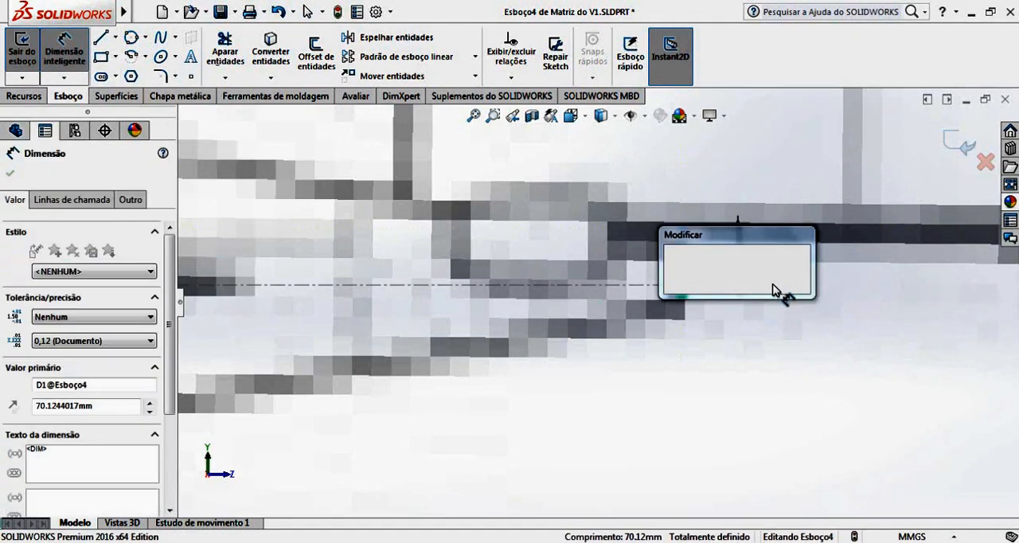
{"action": "type", "text": "70"}
{"action": "key", "text": "Return"}
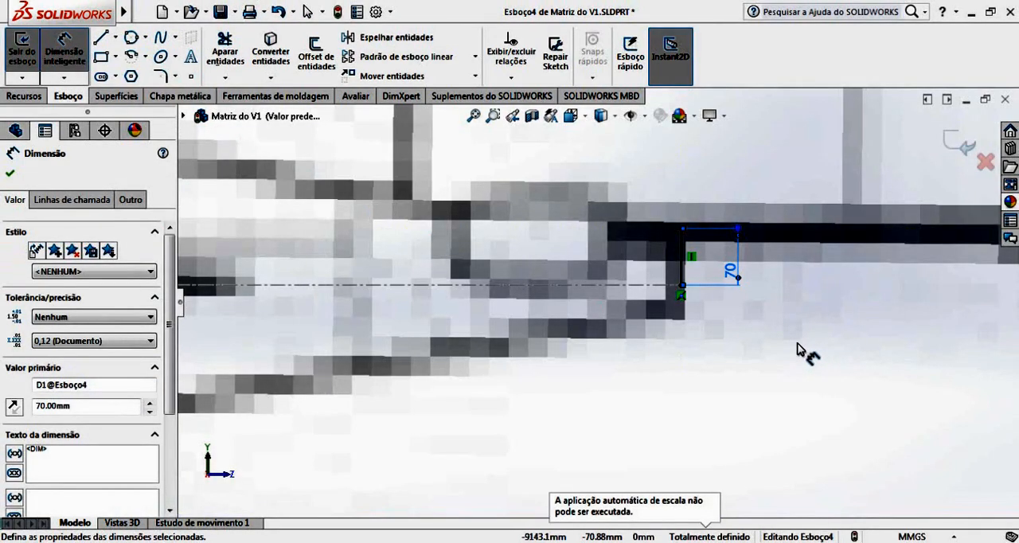
{"action": "scroll", "coordinate": [798, 351], "scroll_direction": "up", "scroll_amount": 6}
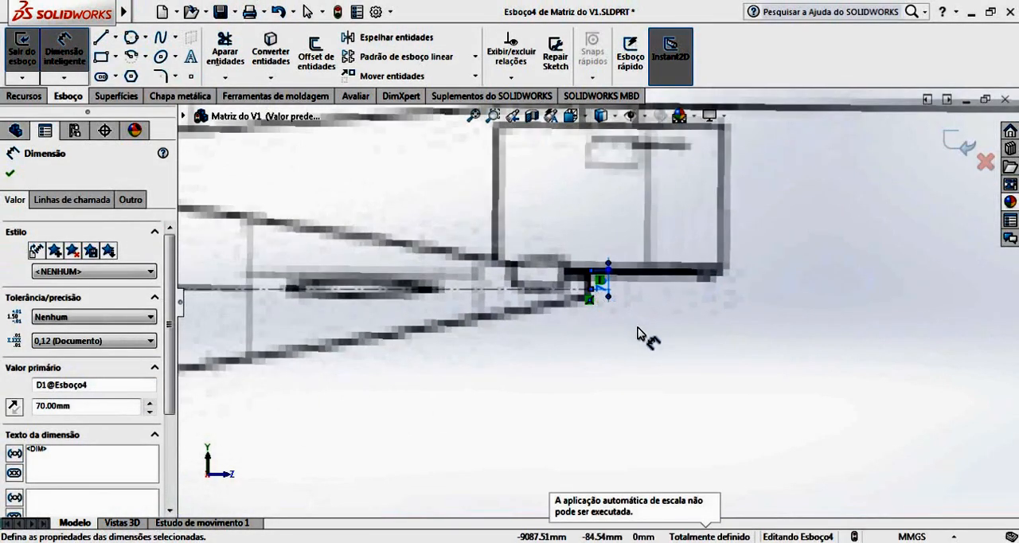
{"action": "left_click", "coordinate": [637, 333]}
Draw a two-point spline from the origin at the fuselage nose to the upper end of the 70 mm tail line.
{"action": "scroll", "coordinate": [566, 331], "scroll_direction": "up", "scroll_amount": 9}
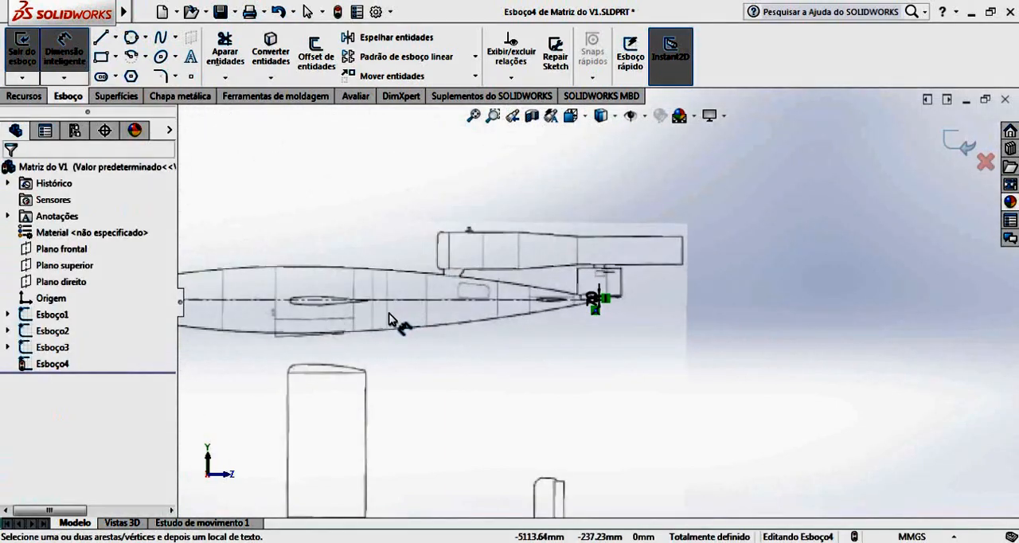
{"action": "scroll", "coordinate": [397, 318], "scroll_direction": "up", "scroll_amount": 4}
{"action": "scroll", "coordinate": [445, 305], "scroll_direction": "down", "scroll_amount": 5}
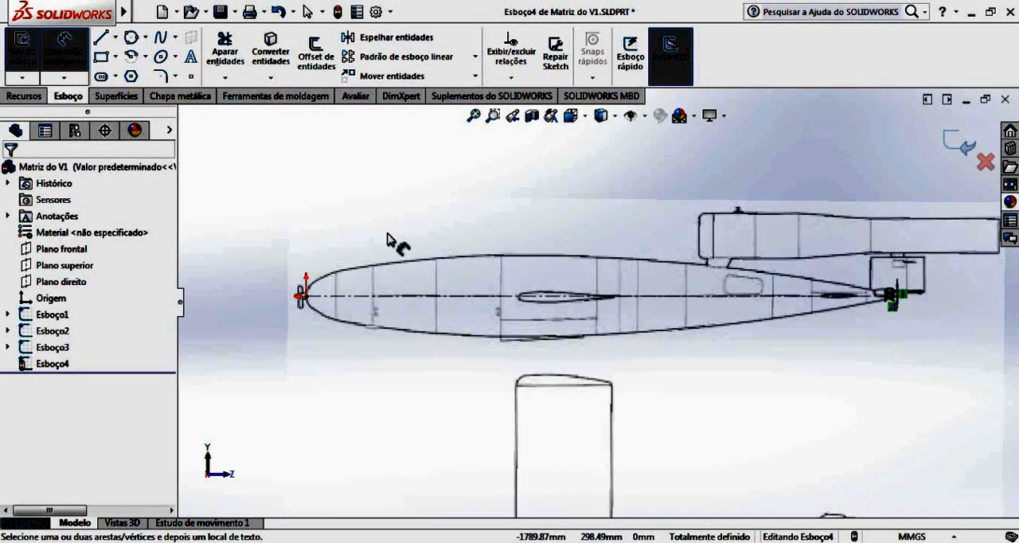
{"action": "left_click", "coordinate": [165, 47]}
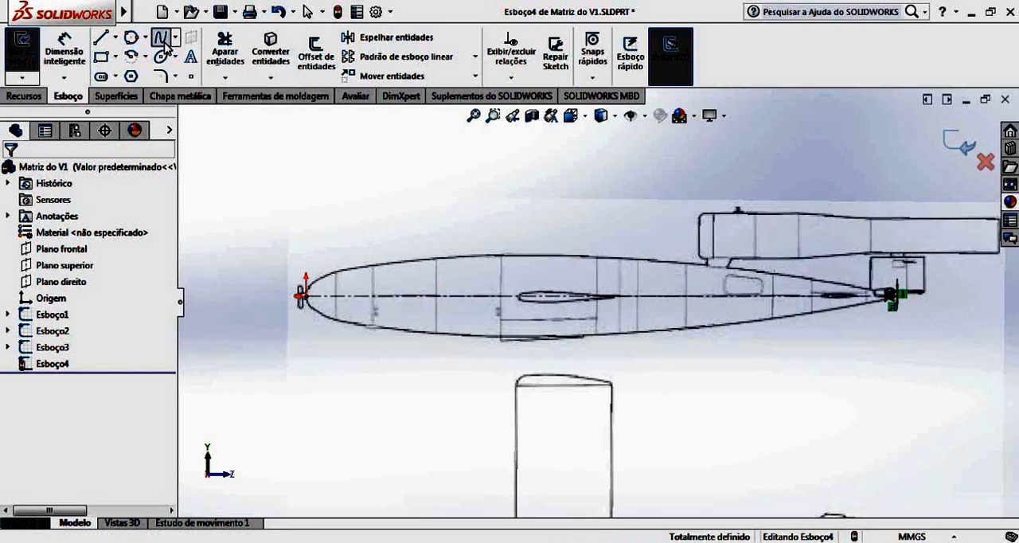
{"action": "scroll", "coordinate": [330, 295], "scroll_direction": "down", "scroll_amount": 4}
{"action": "scroll", "coordinate": [420, 325], "scroll_direction": "down", "scroll_amount": 2}
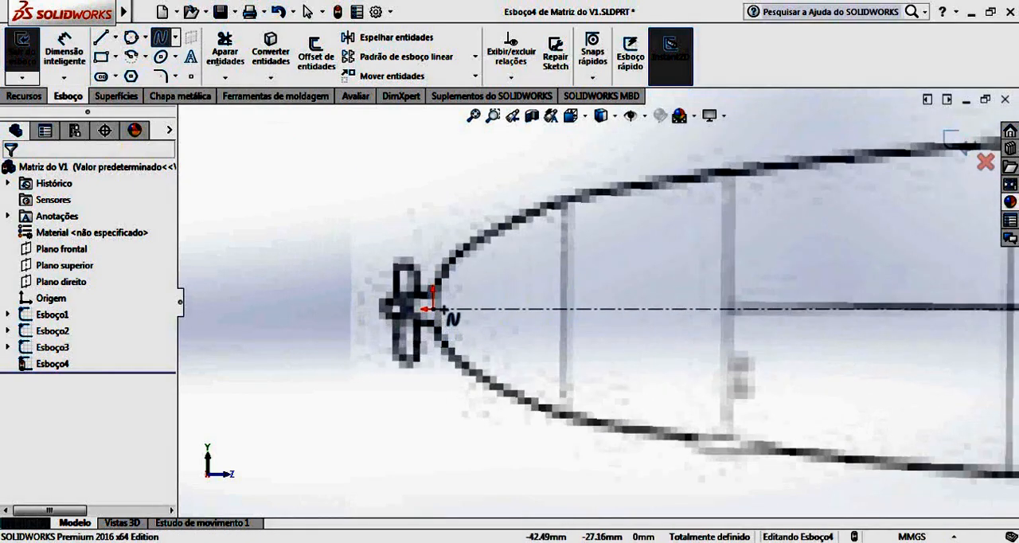
{"action": "left_click", "coordinate": [434, 310]}
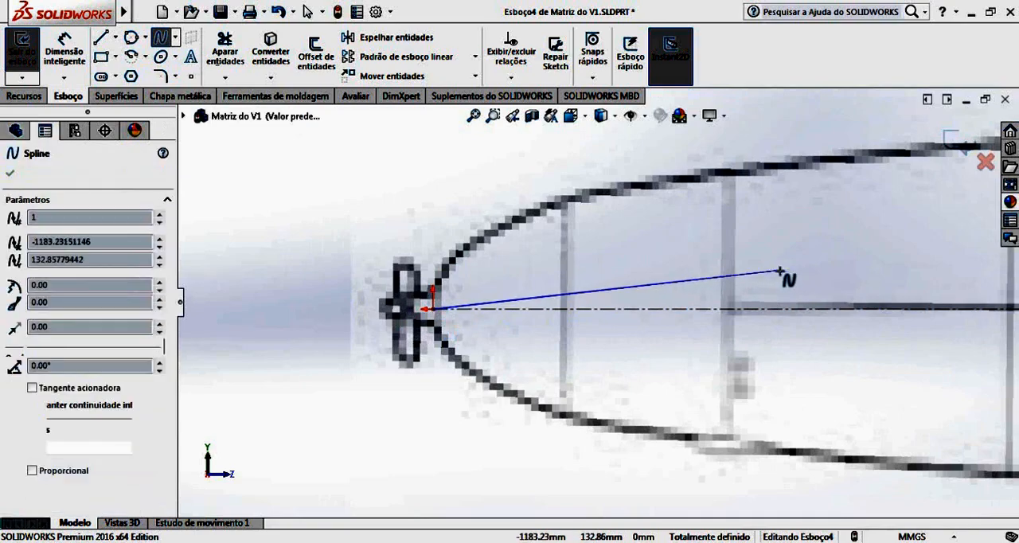
{"action": "scroll", "coordinate": [846, 278], "scroll_direction": "up", "scroll_amount": 5}
{"action": "scroll", "coordinate": [860, 288], "scroll_direction": "up", "scroll_amount": 7}
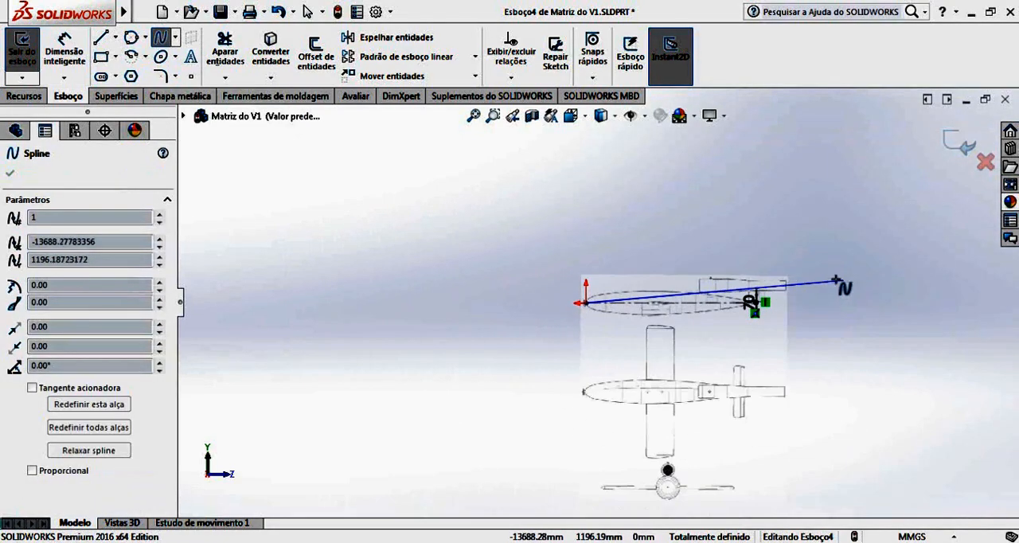
{"action": "scroll", "coordinate": [824, 279], "scroll_direction": "down", "scroll_amount": 7}
{"action": "scroll", "coordinate": [681, 316], "scroll_direction": "down", "scroll_amount": 10}
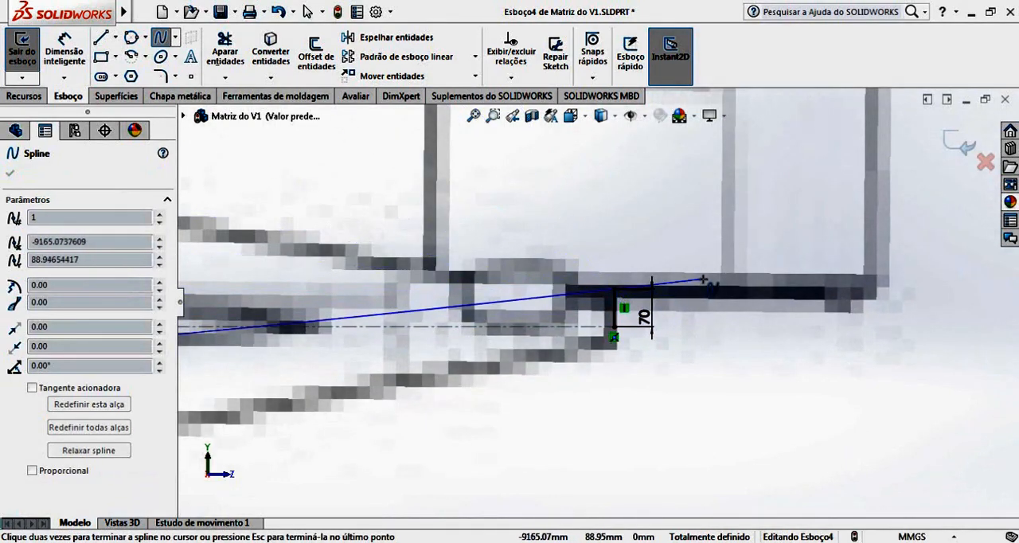
{"action": "scroll", "coordinate": [721, 291], "scroll_direction": "up", "scroll_amount": 5}
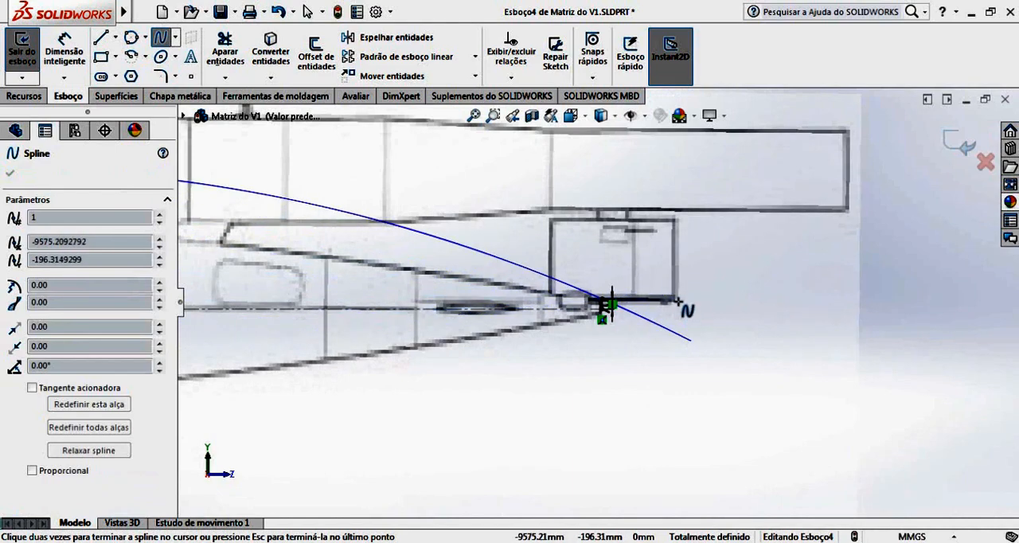
{"action": "scroll", "coordinate": [667, 305], "scroll_direction": "up", "scroll_amount": 3}
{"action": "scroll", "coordinate": [669, 311], "scroll_direction": "up", "scroll_amount": 2}
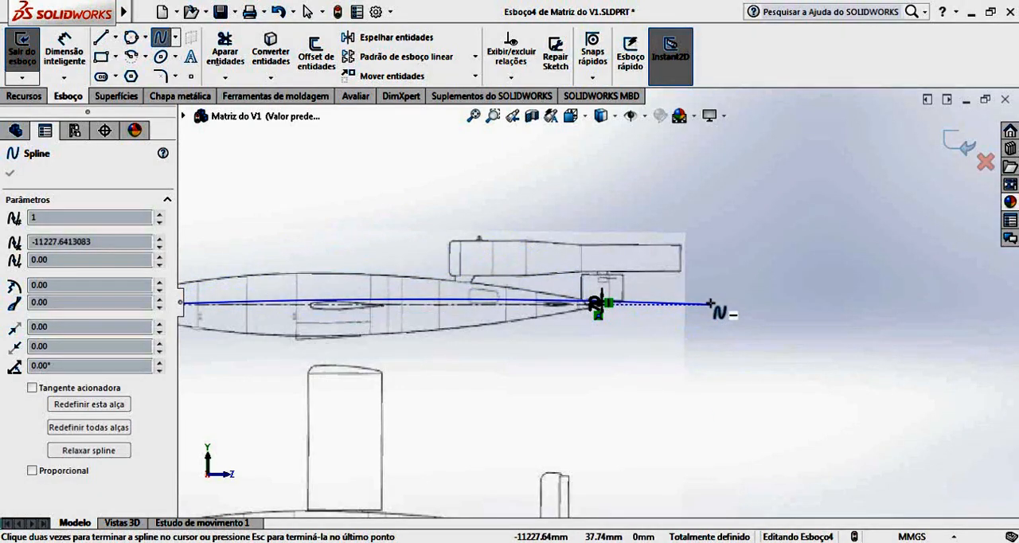
{"action": "key", "text": "Escape"}
Reshape the spline with its nose tangency handle, pointing it almost straight up so the curve follows the fuselage's upper outline.
{"action": "scroll", "coordinate": [374, 308], "scroll_direction": "down", "scroll_amount": 2}
{"action": "scroll", "coordinate": [374, 311], "scroll_direction": "up", "scroll_amount": 3}
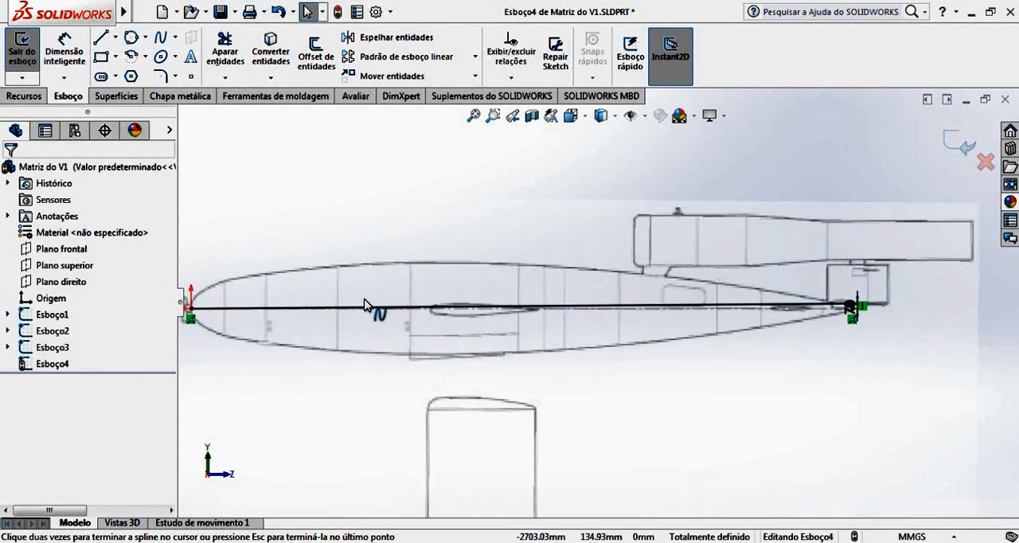
{"action": "scroll", "coordinate": [587, 282], "scroll_direction": "down", "scroll_amount": 3}
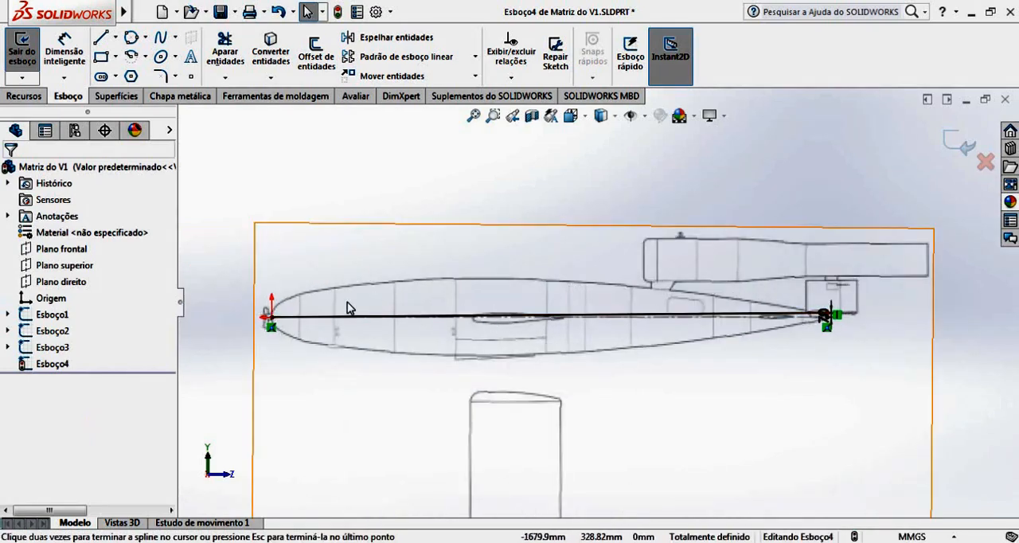
{"action": "scroll", "coordinate": [350, 335], "scroll_direction": "down", "scroll_amount": 4}
{"action": "scroll", "coordinate": [684, 311], "scroll_direction": "up", "scroll_amount": 2}
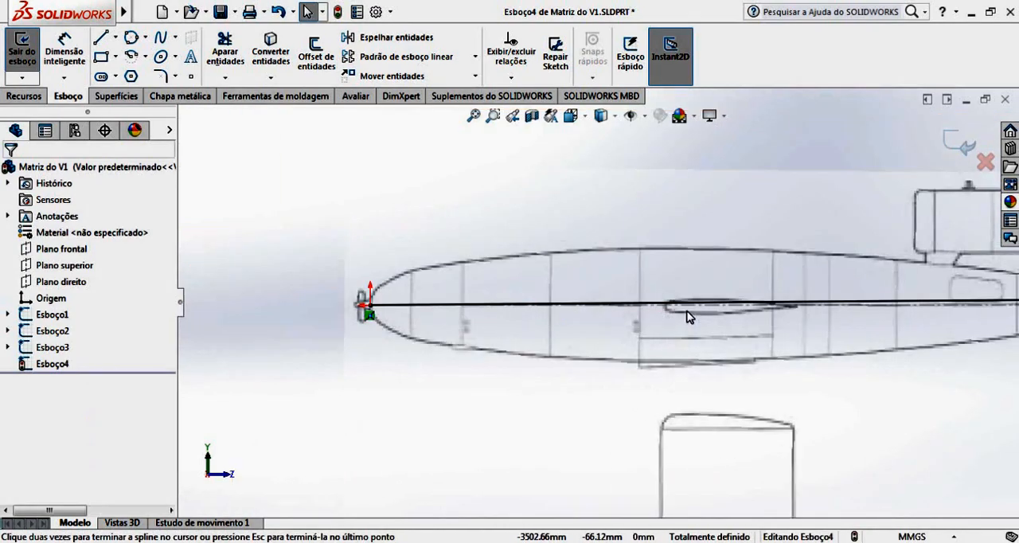
{"action": "scroll", "coordinate": [825, 355], "scroll_direction": "up", "scroll_amount": 1}
{"action": "scroll", "coordinate": [825, 355], "scroll_direction": "down", "scroll_amount": 1}
{"action": "scroll", "coordinate": [853, 324], "scroll_direction": "up", "scroll_amount": 1}
{"action": "scroll", "coordinate": [856, 329], "scroll_direction": "down", "scroll_amount": 2}
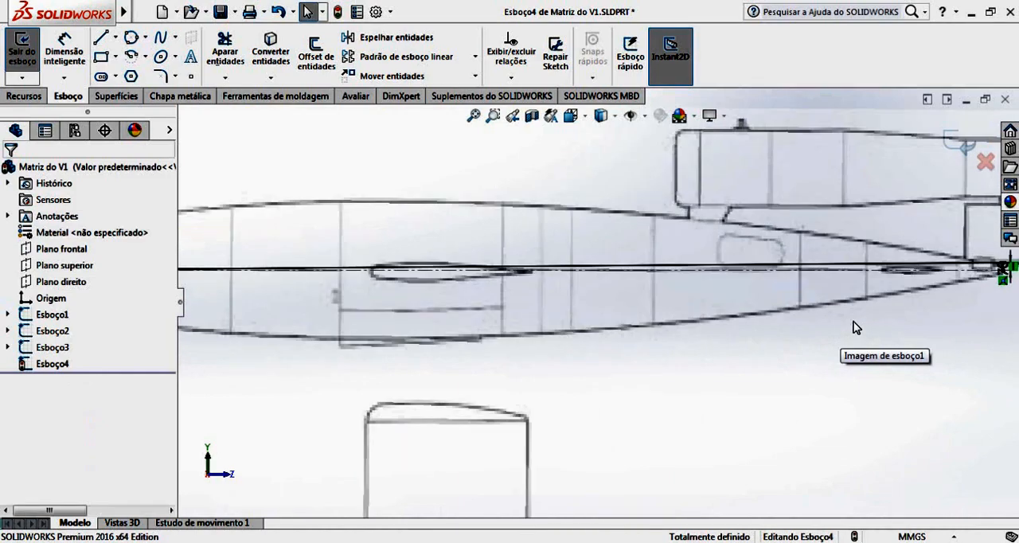
{"action": "left_click", "coordinate": [775, 265]}
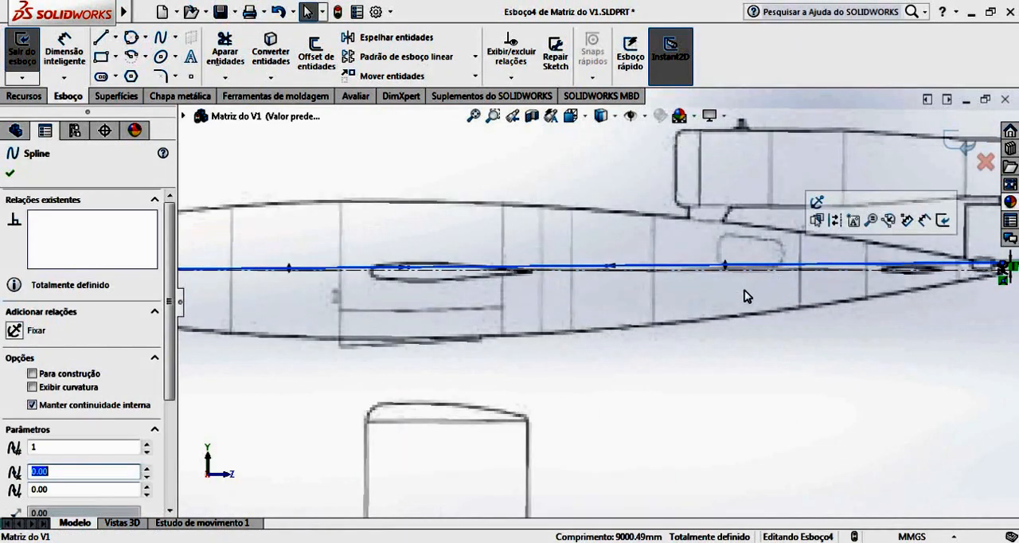
{"action": "scroll", "coordinate": [334, 278], "scroll_direction": "up", "scroll_amount": 2}
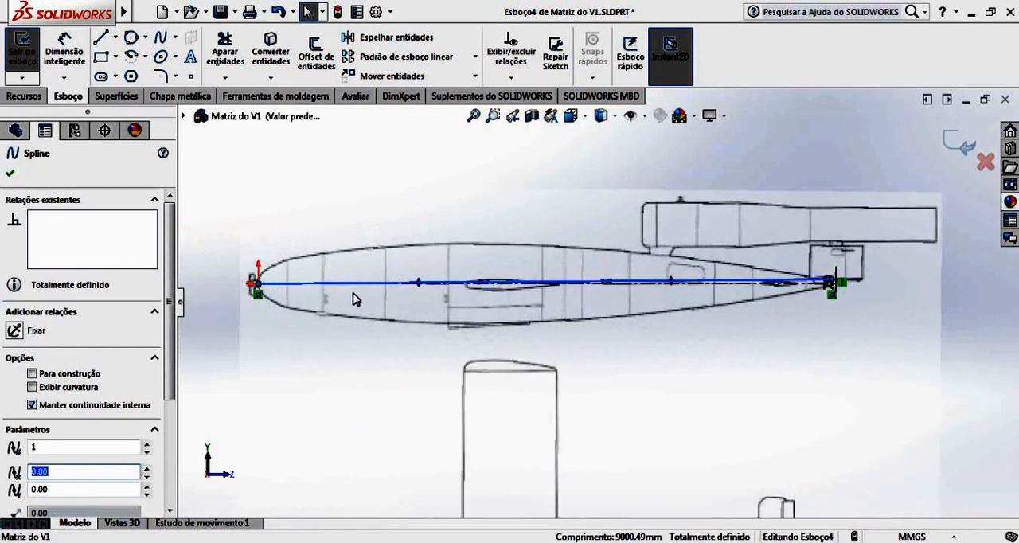
{"action": "scroll", "coordinate": [437, 289], "scroll_direction": "down", "scroll_amount": 3}
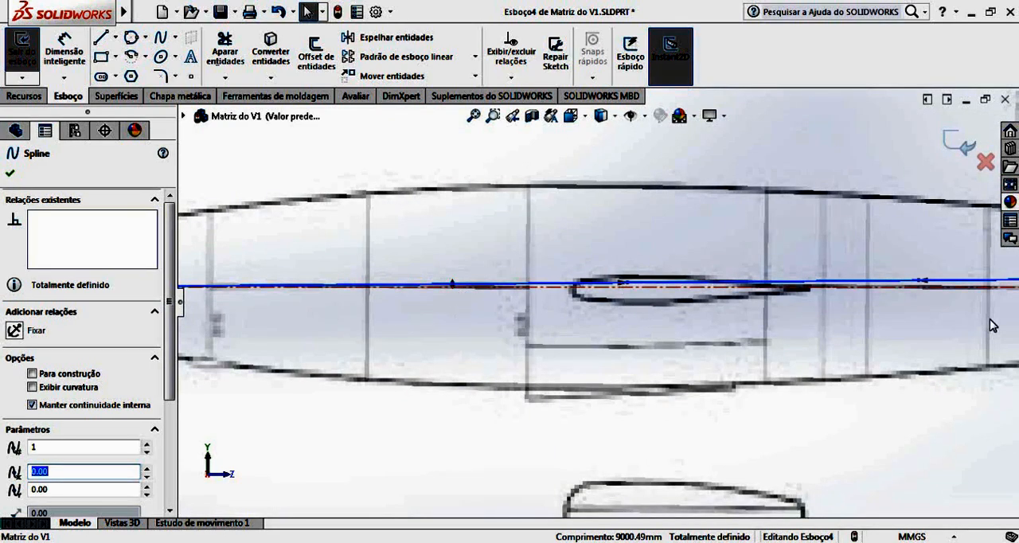
{"action": "scroll", "coordinate": [992, 324], "scroll_direction": "up", "scroll_amount": 5}
{"action": "scroll", "coordinate": [905, 301], "scroll_direction": "down", "scroll_amount": 5}
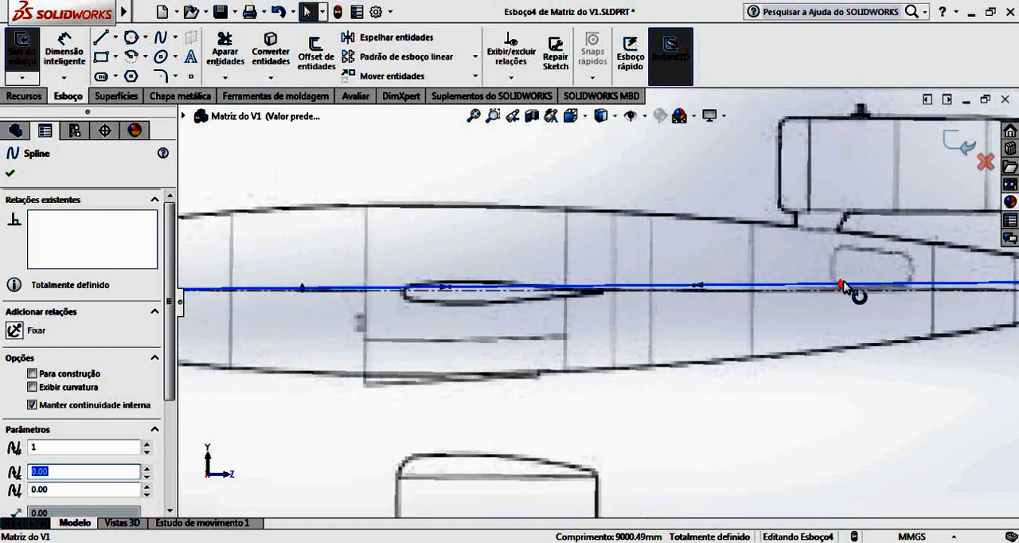
{"action": "scroll", "coordinate": [501, 350], "scroll_direction": "up", "scroll_amount": 4}
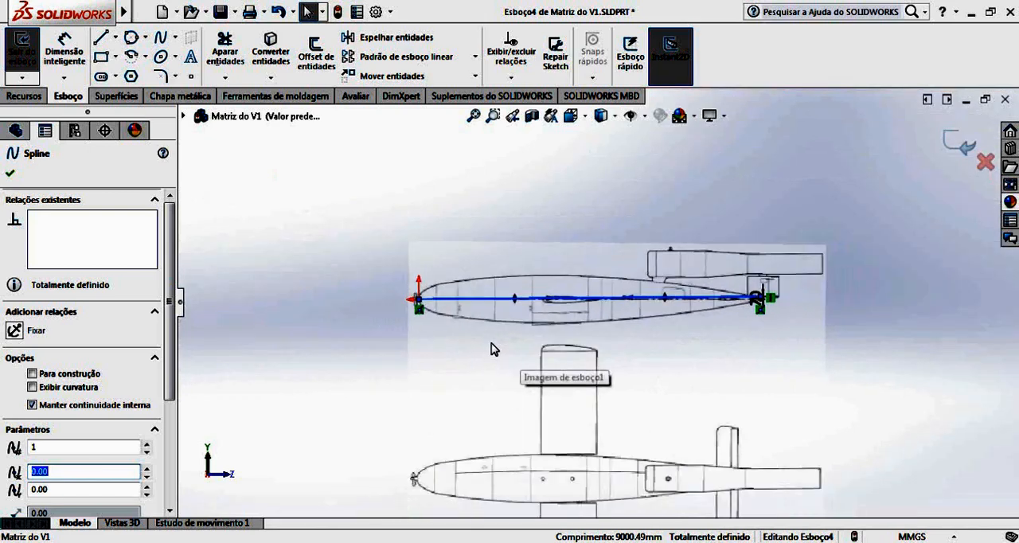
{"action": "scroll", "coordinate": [478, 326], "scroll_direction": "down", "scroll_amount": 4}
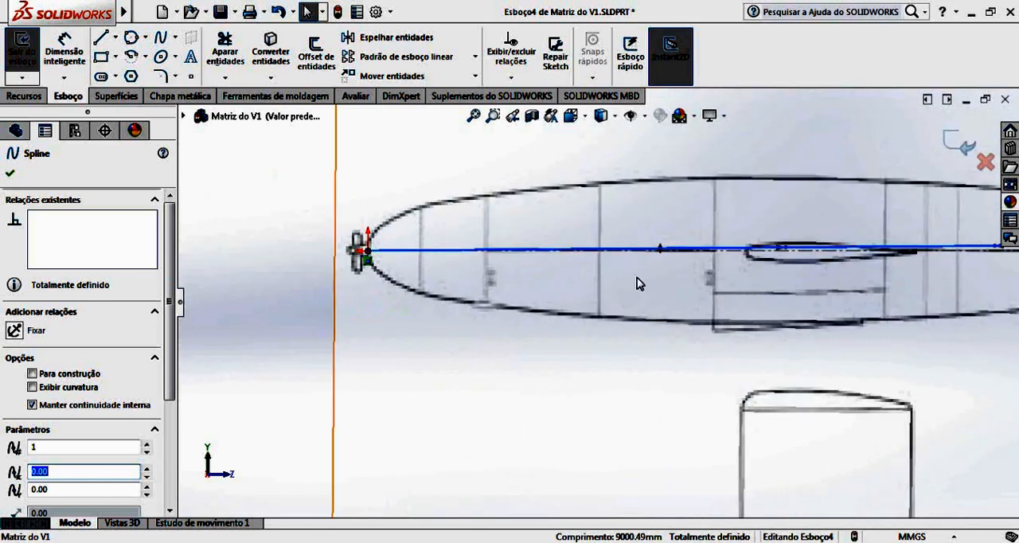
{"action": "left_click", "coordinate": [661, 246]}
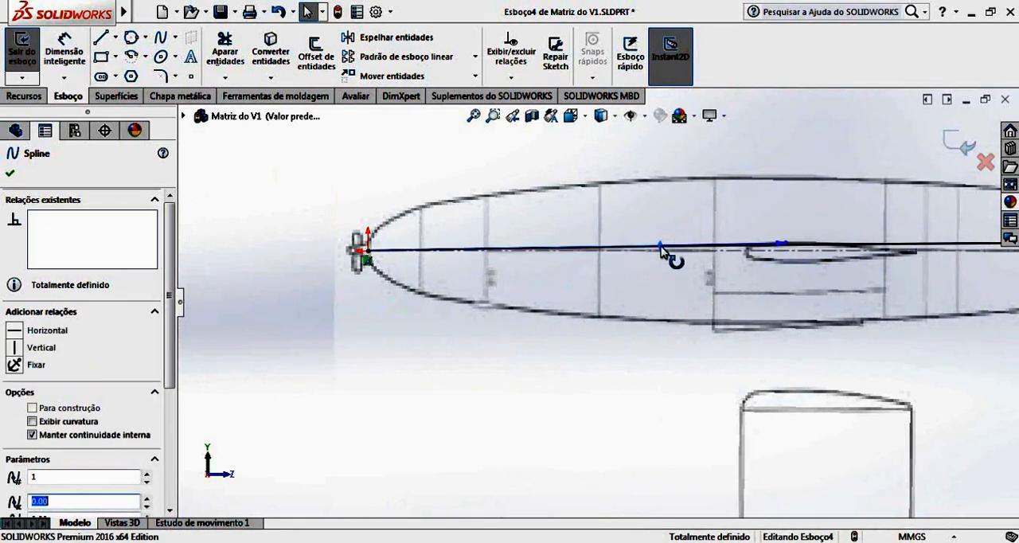
{"action": "scroll", "coordinate": [770, 247], "scroll_direction": "down", "scroll_amount": 4}
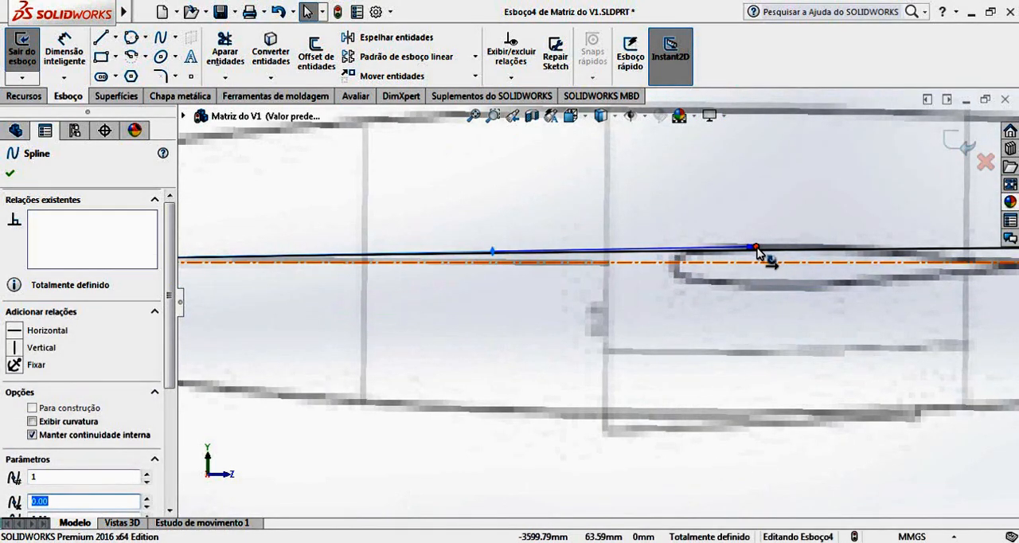
{"action": "scroll", "coordinate": [757, 252], "scroll_direction": "up", "scroll_amount": 6}
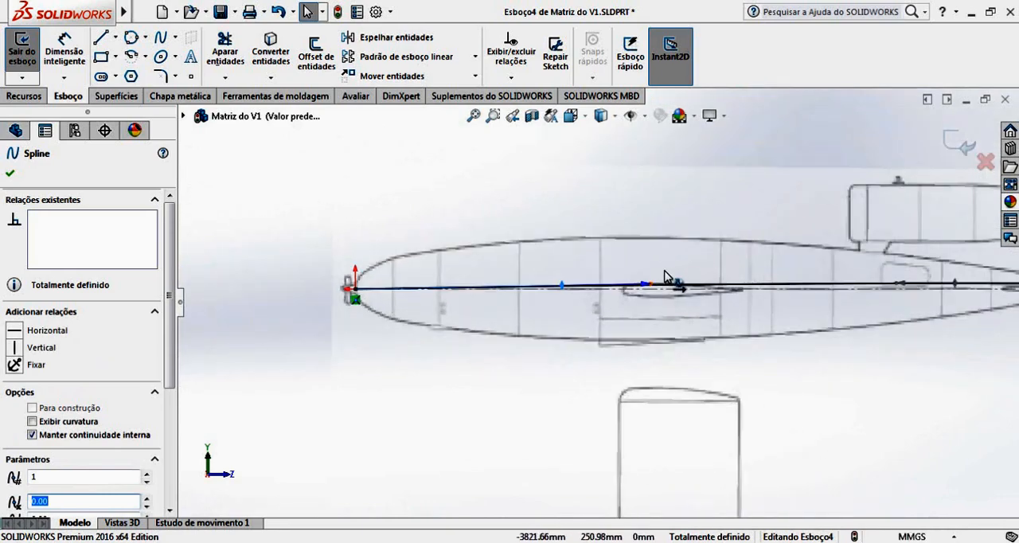
{"action": "left_click_drag", "start_coordinate": [655, 289], "coordinate": [358, 220]}
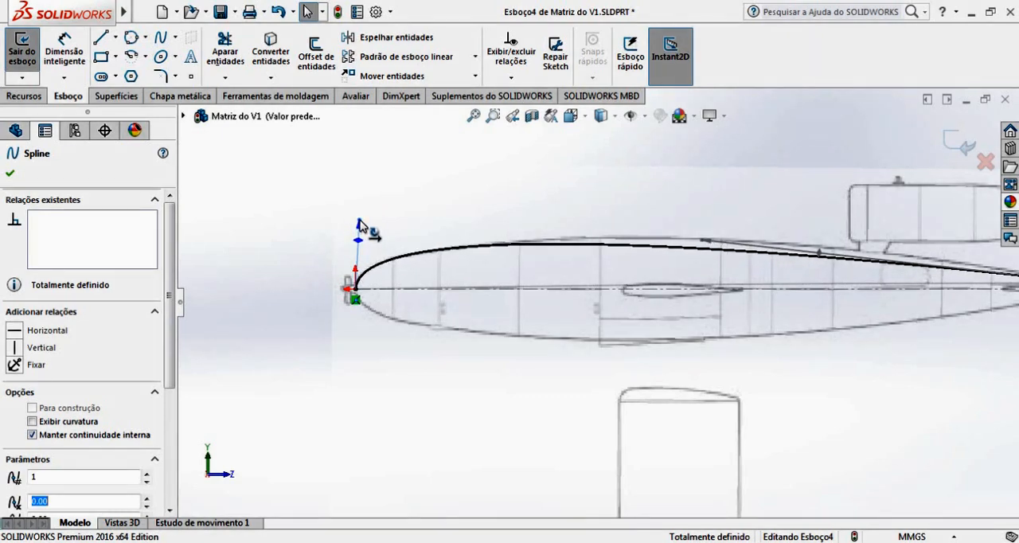
Apply a Vertical relation to the spline's nose tangency handle and check the curve against the upper outline.
{"action": "scroll", "coordinate": [370, 275], "scroll_direction": "down", "scroll_amount": 6}
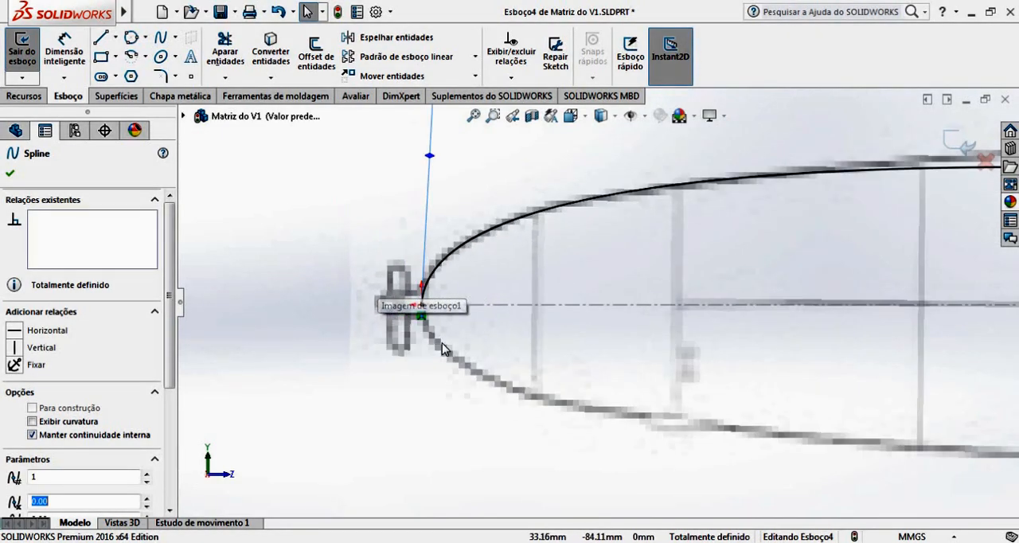
{"action": "scroll", "coordinate": [500, 374], "scroll_direction": "up", "scroll_amount": 4}
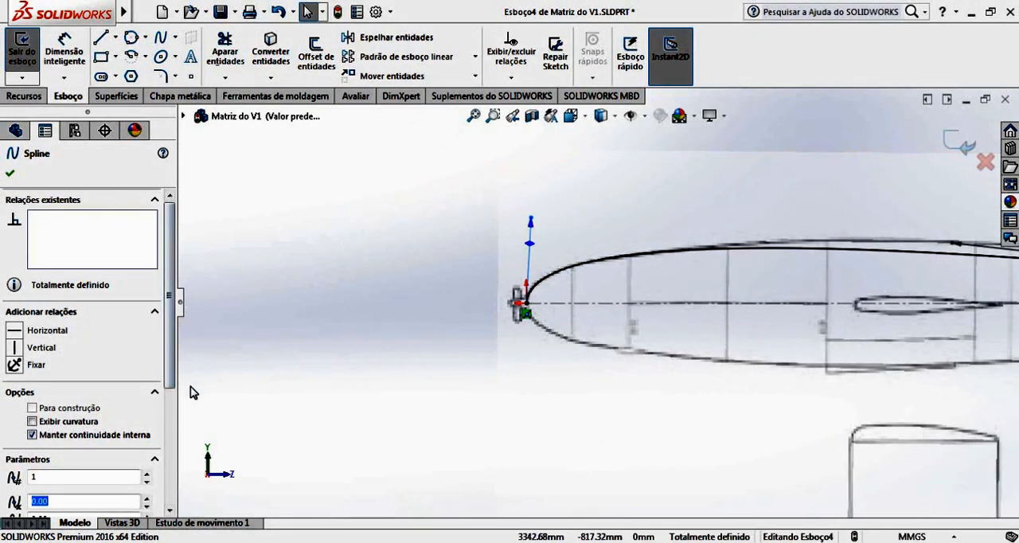
{"action": "left_click", "coordinate": [46, 355]}
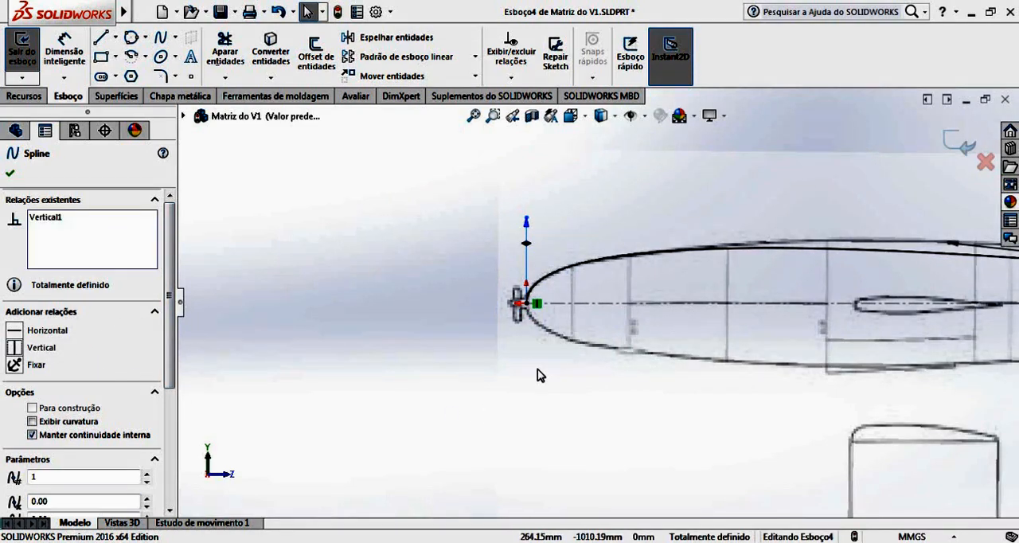
{"action": "scroll", "coordinate": [533, 291], "scroll_direction": "down", "scroll_amount": 2}
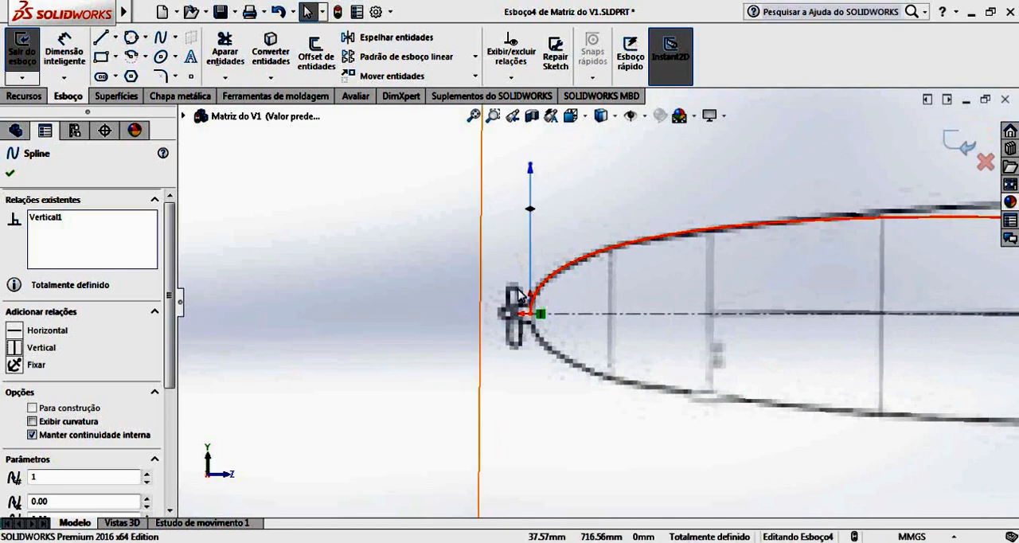
{"action": "scroll", "coordinate": [605, 314], "scroll_direction": "up", "scroll_amount": 2}
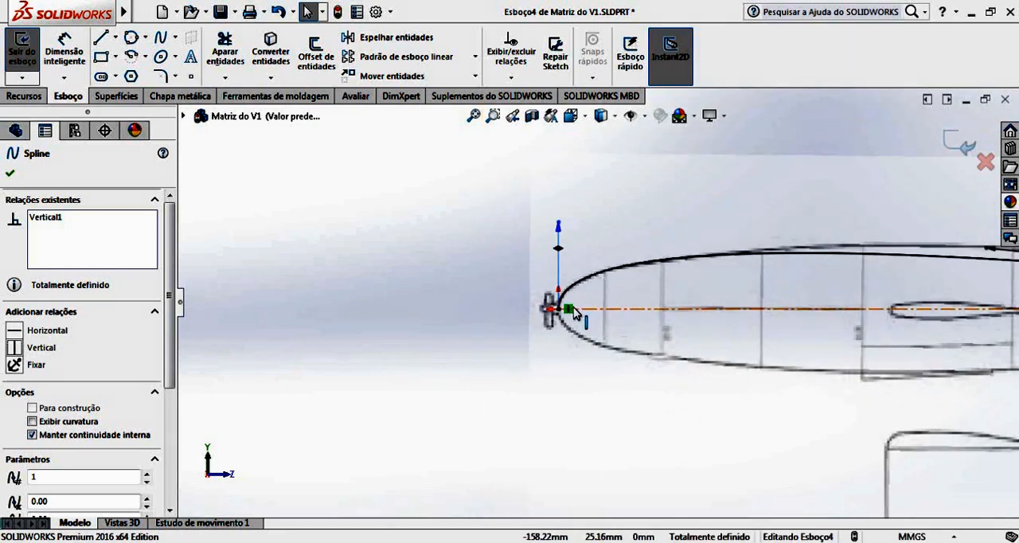
{"action": "scroll", "coordinate": [812, 325], "scroll_direction": "up", "scroll_amount": 3}
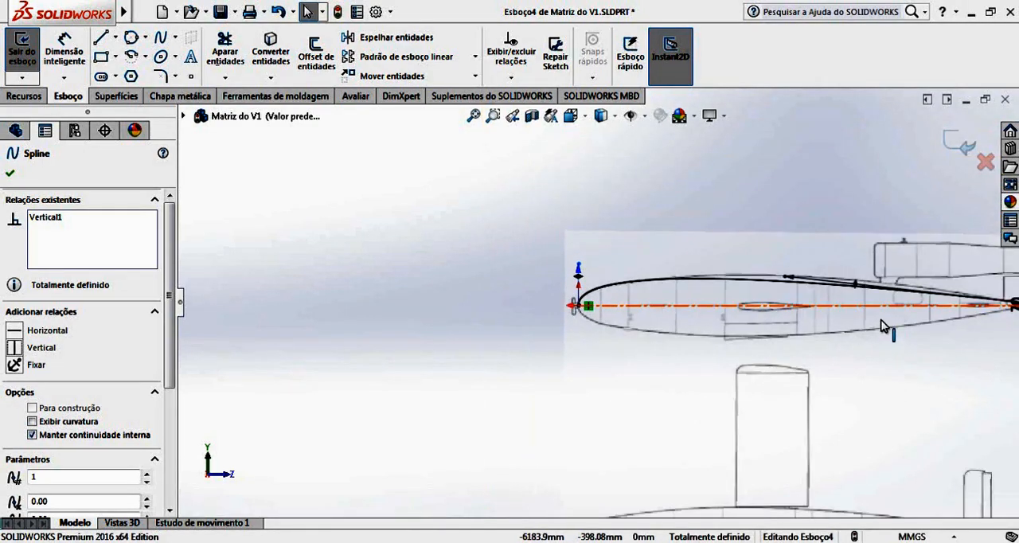
{"action": "scroll", "coordinate": [887, 315], "scroll_direction": "down", "scroll_amount": 2}
{"action": "scroll", "coordinate": [887, 312], "scroll_direction": "up", "scroll_amount": 2}
{"action": "scroll", "coordinate": [855, 311], "scroll_direction": "down", "scroll_amount": 1}
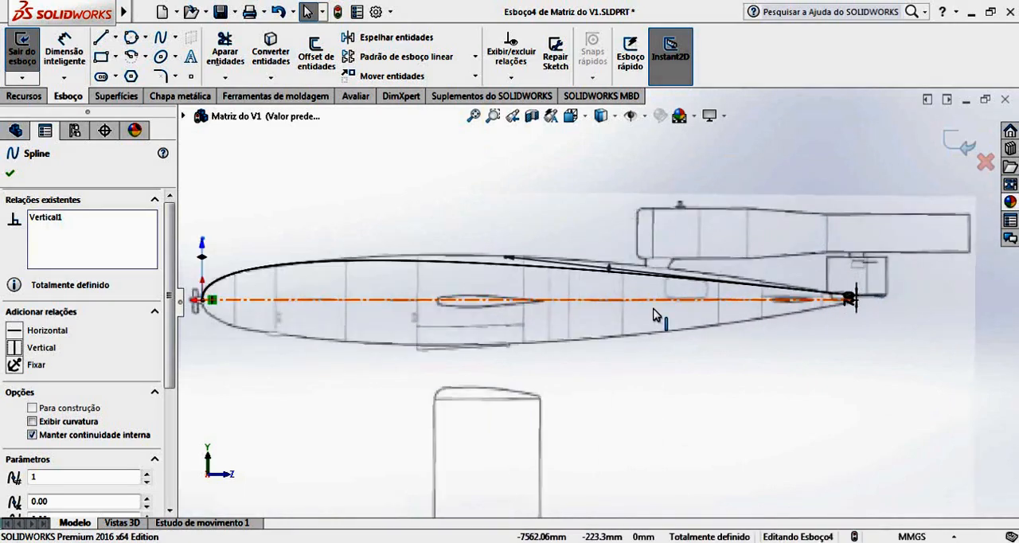
Reshape the spline with its tail tangency handle to match the fuselage's upper outline, and fine-tune the length of its vertical nose handle.
{"action": "left_click", "coordinate": [610, 270]}
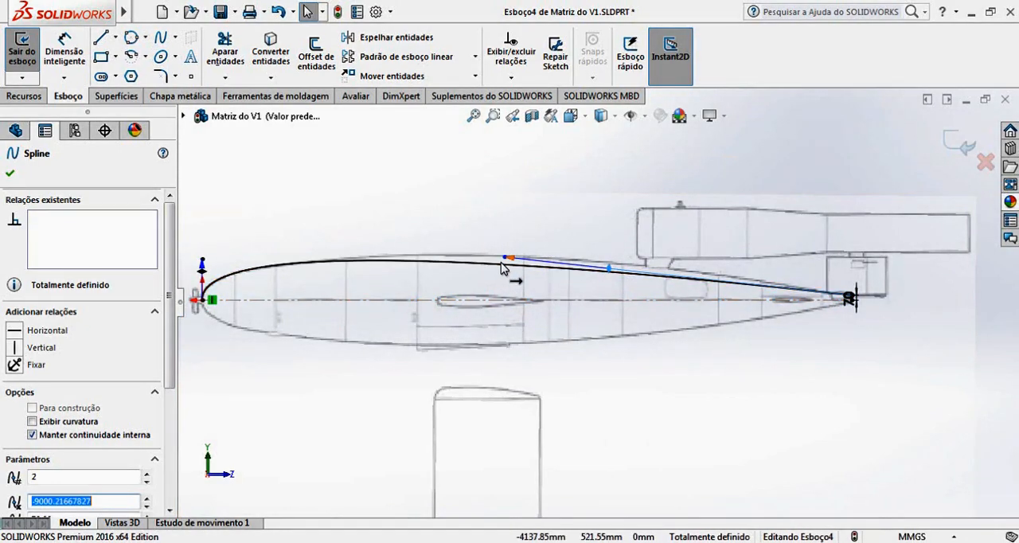
{"action": "left_click_drag", "start_coordinate": [505, 258], "coordinate": [599, 253]}
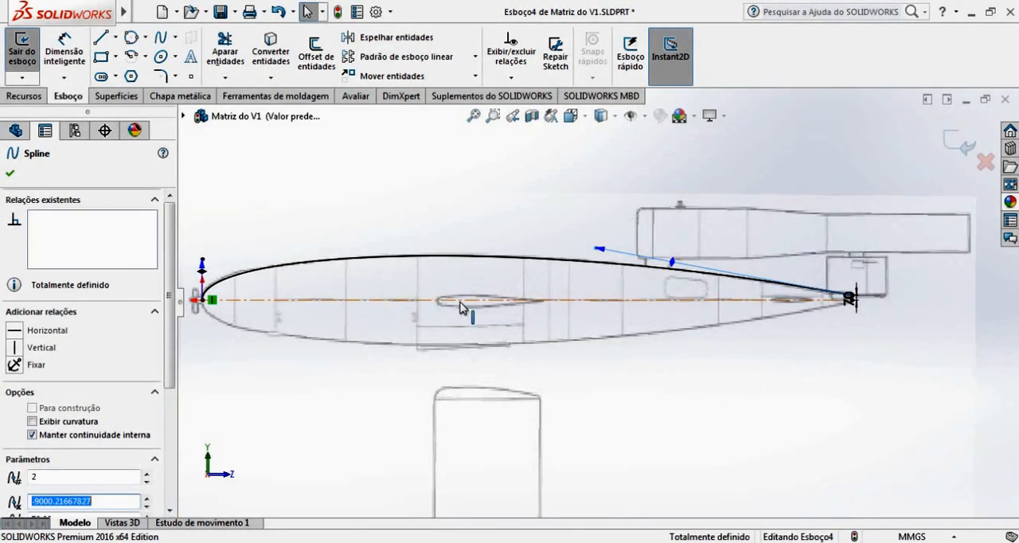
{"action": "scroll", "coordinate": [455, 309], "scroll_direction": "down", "scroll_amount": 5}
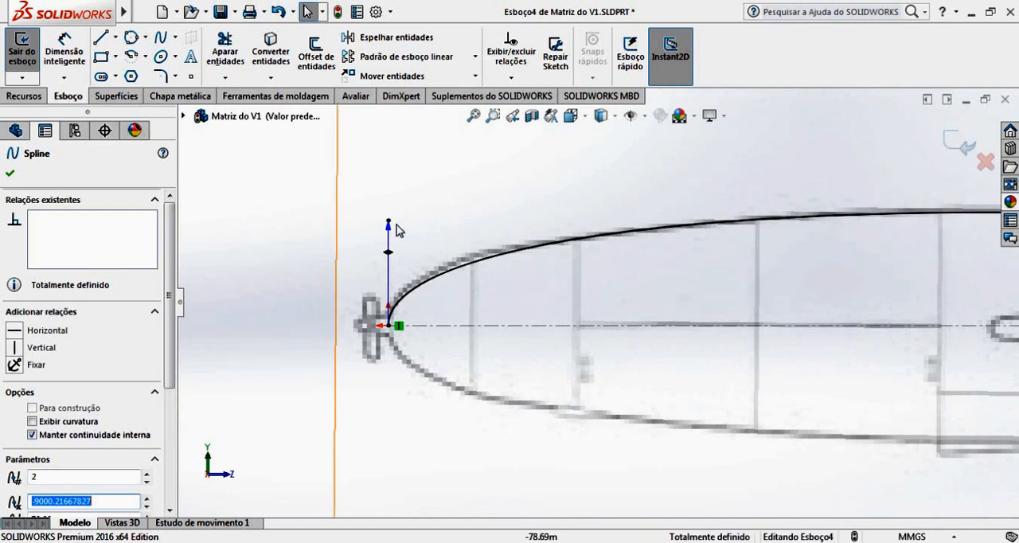
{"action": "left_click_drag", "start_coordinate": [389, 228], "coordinate": [387, 217]}
{"action": "scroll", "coordinate": [924, 289], "scroll_direction": "up", "scroll_amount": 5}
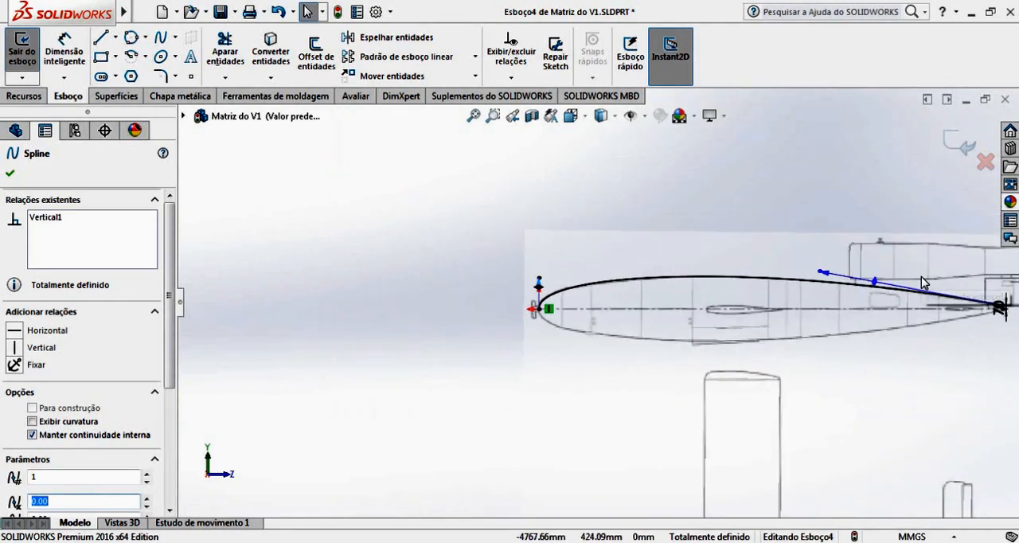
Check the spline against the blueprint's upper fuselage outline, accept it and exit the sketch.
{"action": "scroll", "coordinate": [916, 292], "scroll_direction": "down", "scroll_amount": 1}
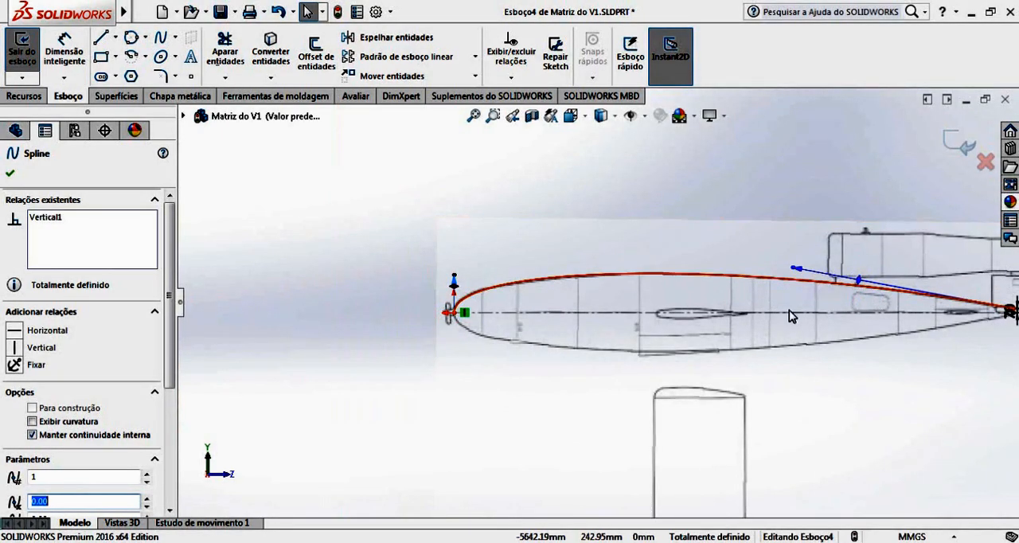
{"action": "scroll", "coordinate": [796, 330], "scroll_direction": "up", "scroll_amount": 3}
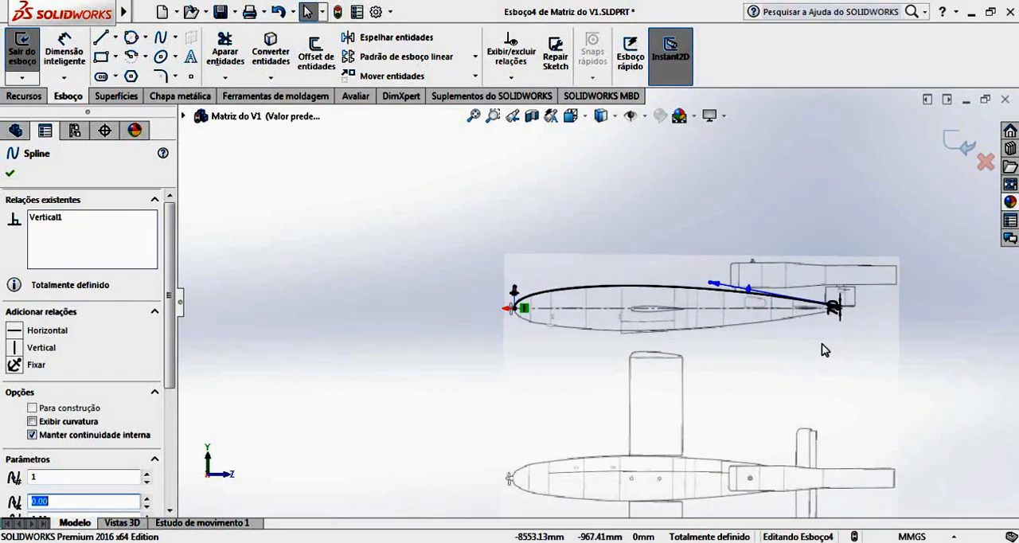
{"action": "scroll", "coordinate": [672, 296], "scroll_direction": "down", "scroll_amount": 3}
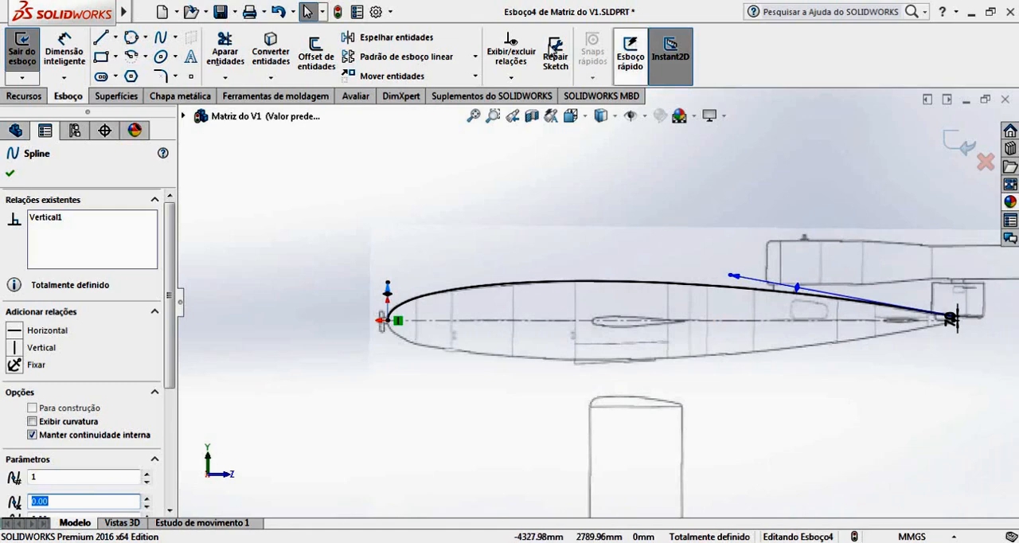
{"action": "left_click", "coordinate": [10, 174]}
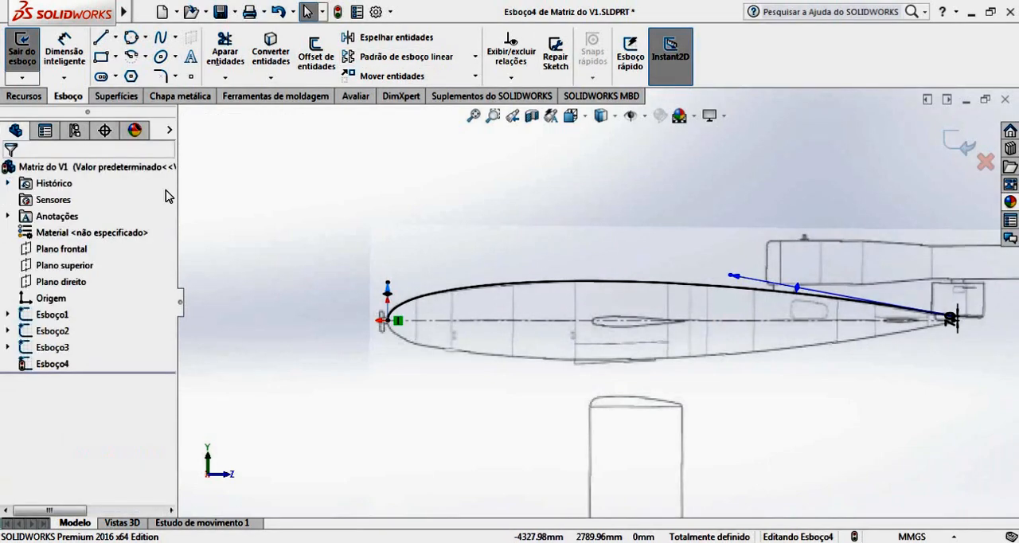
{"action": "left_click", "coordinate": [962, 148]}
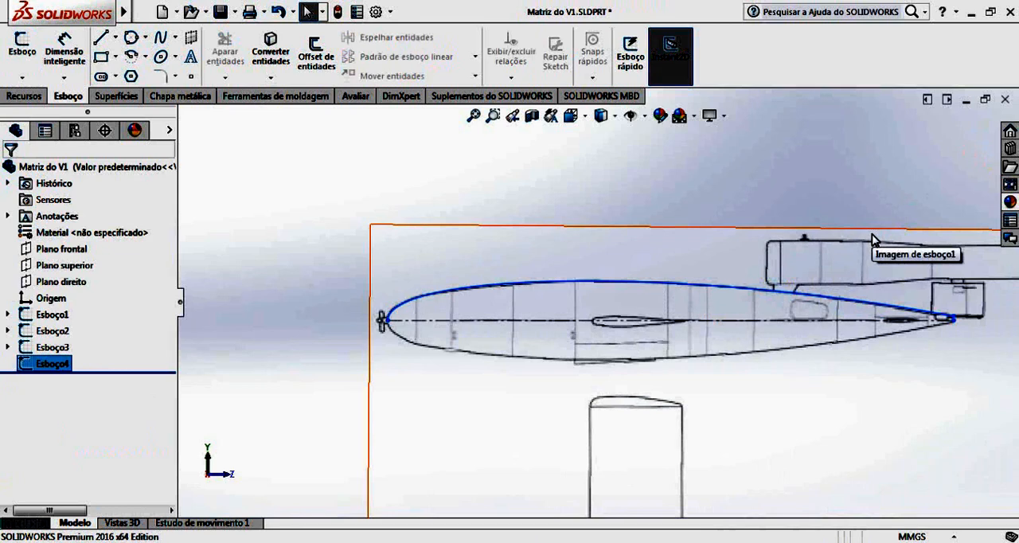
{"action": "left_click", "coordinate": [963, 417]}
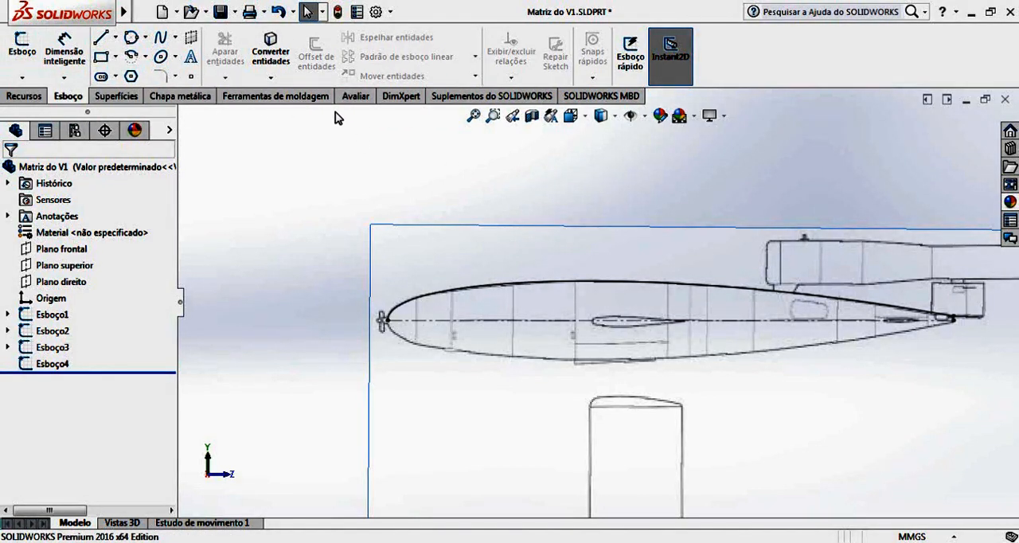
Bring up the surface modelling commands and orient the model to an isometric view from the nose side, with the fuselage profile in close view.
{"action": "right_click", "coordinate": [492, 98]}
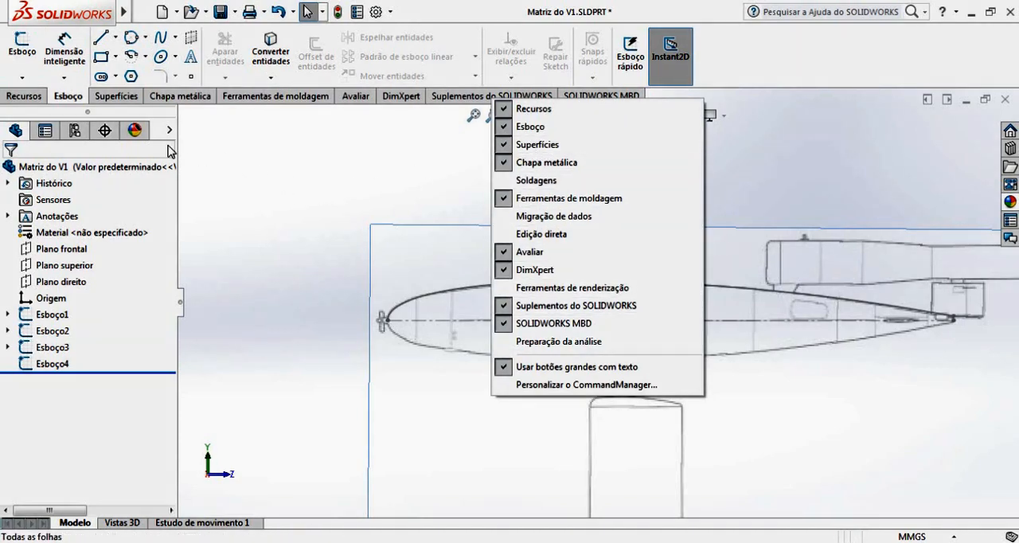
{"action": "left_click", "coordinate": [239, 151]}
{"action": "left_click", "coordinate": [118, 96]}
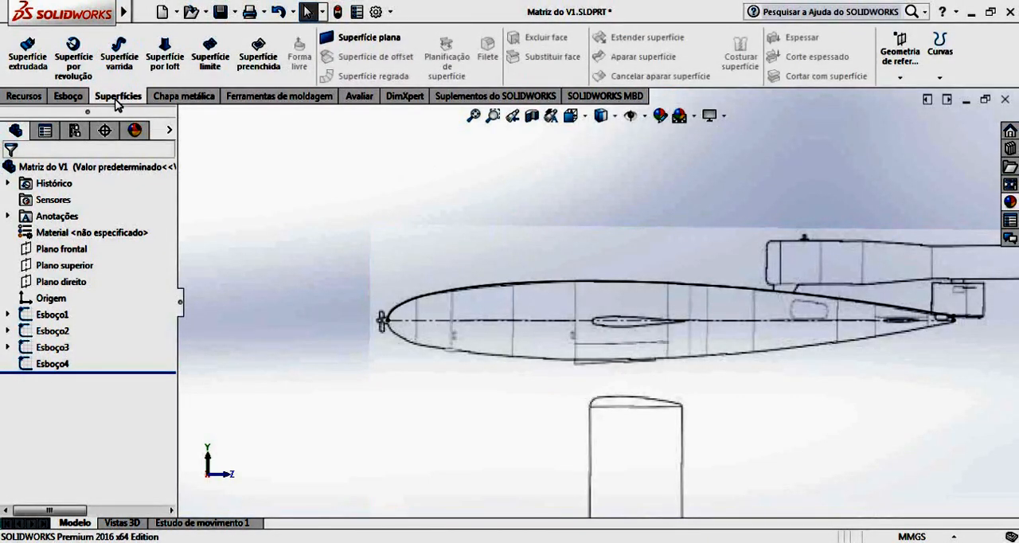
{"action": "key", "text": "f"}
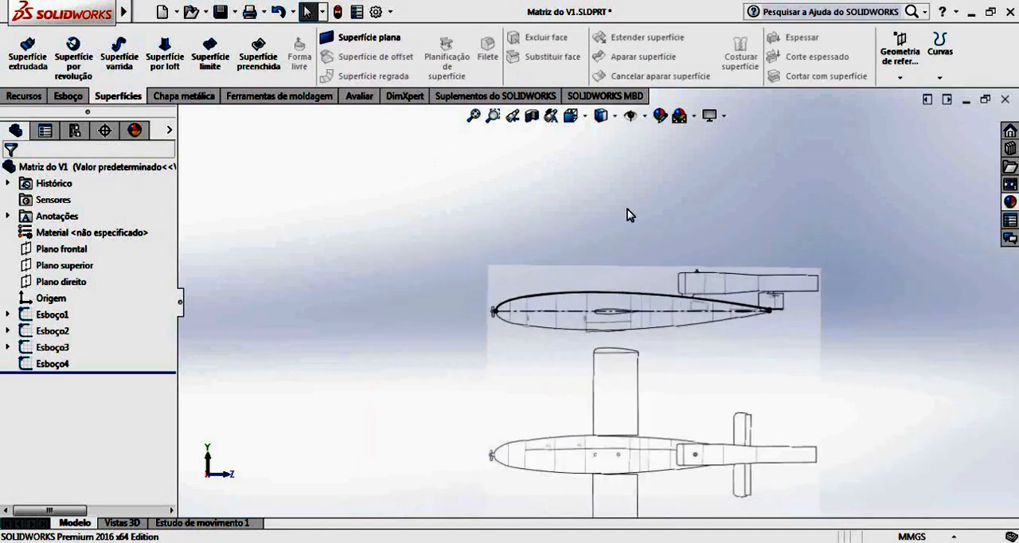
{"action": "left_click", "coordinate": [614, 117]}
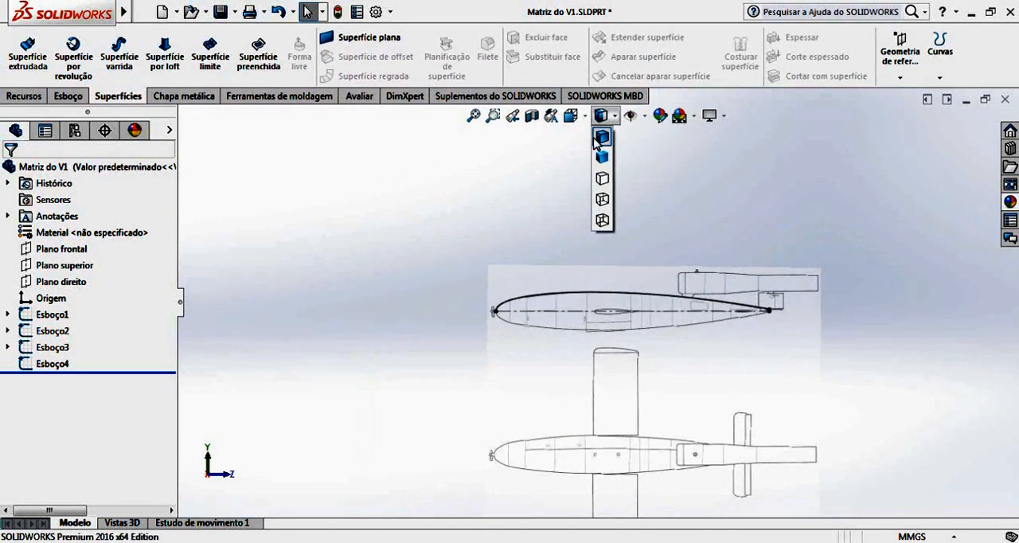
{"action": "left_click", "coordinate": [590, 118]}
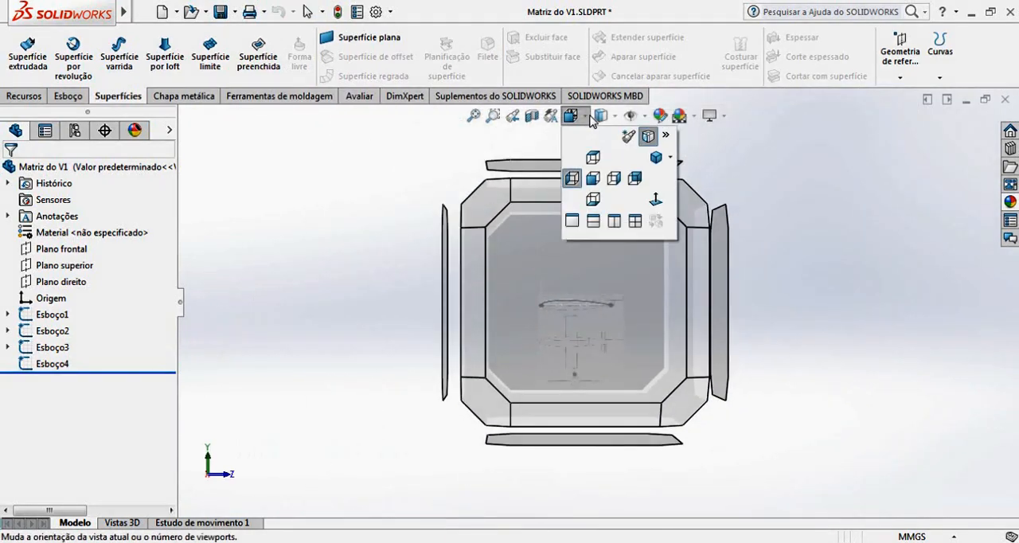
{"action": "left_click", "coordinate": [657, 160]}
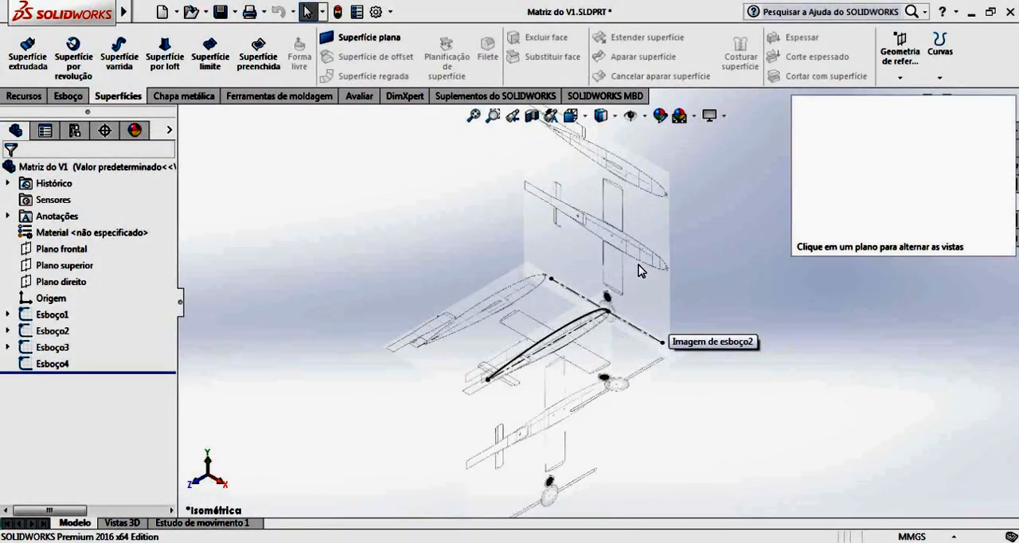
{"action": "middle_click_drag", "start_coordinate": [623, 304], "coordinate": [523, 375]}
{"action": "scroll", "coordinate": [523, 374], "scroll_direction": "down", "scroll_amount": 3}
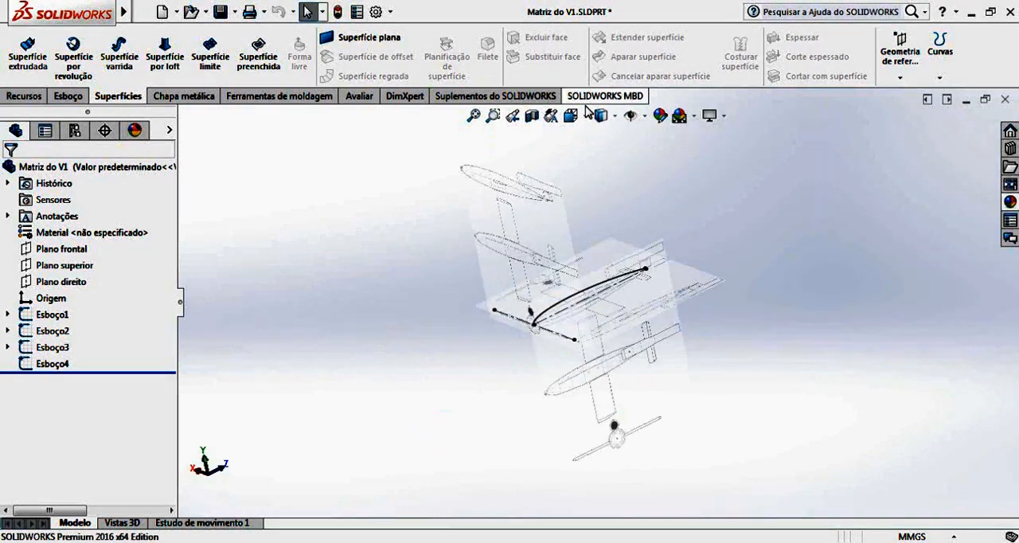
{"action": "left_click", "coordinate": [569, 121]}
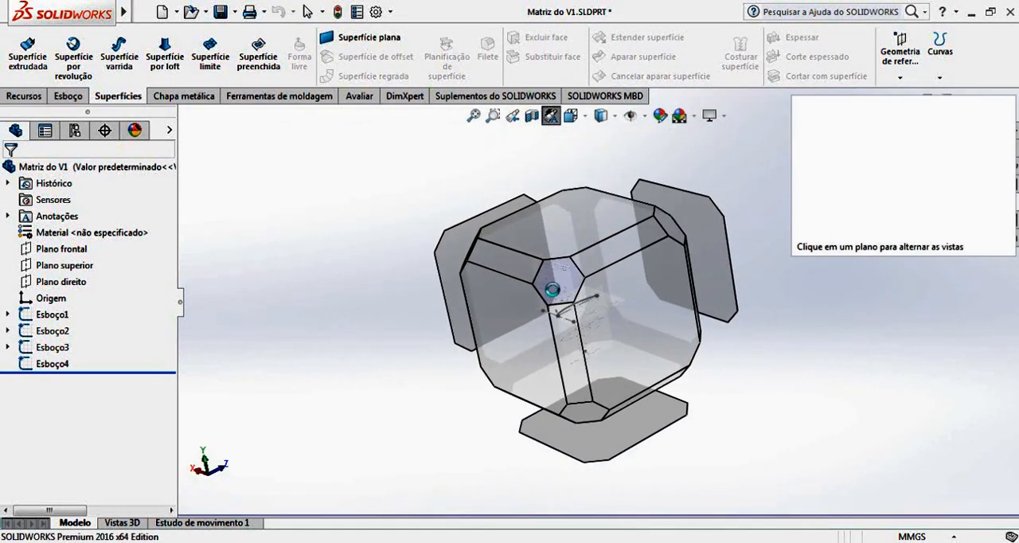
{"action": "left_click", "coordinate": [552, 291]}
{"action": "scroll", "coordinate": [581, 301], "scroll_direction": "down", "scroll_amount": 4}
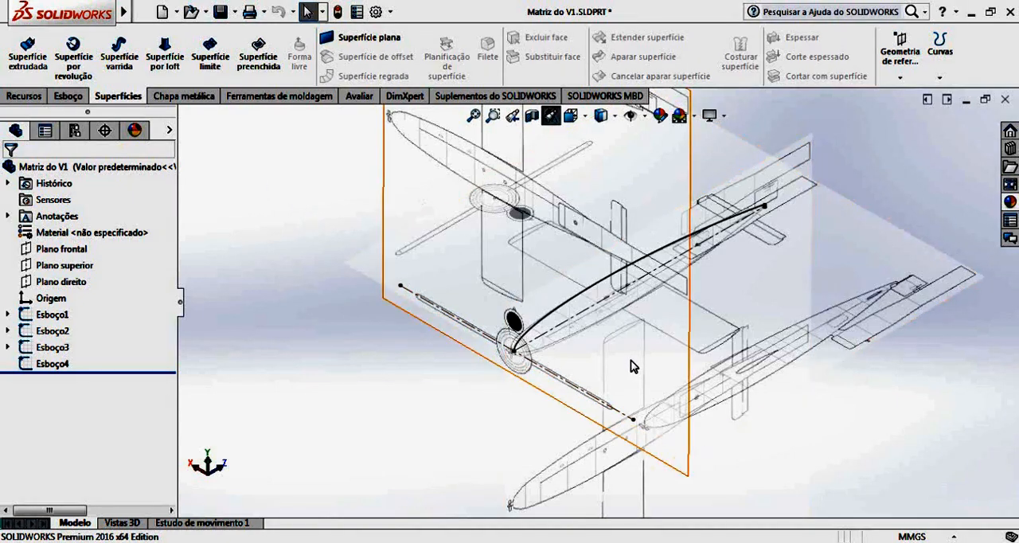
{"action": "scroll", "coordinate": [621, 358], "scroll_direction": "down", "scroll_amount": 1}
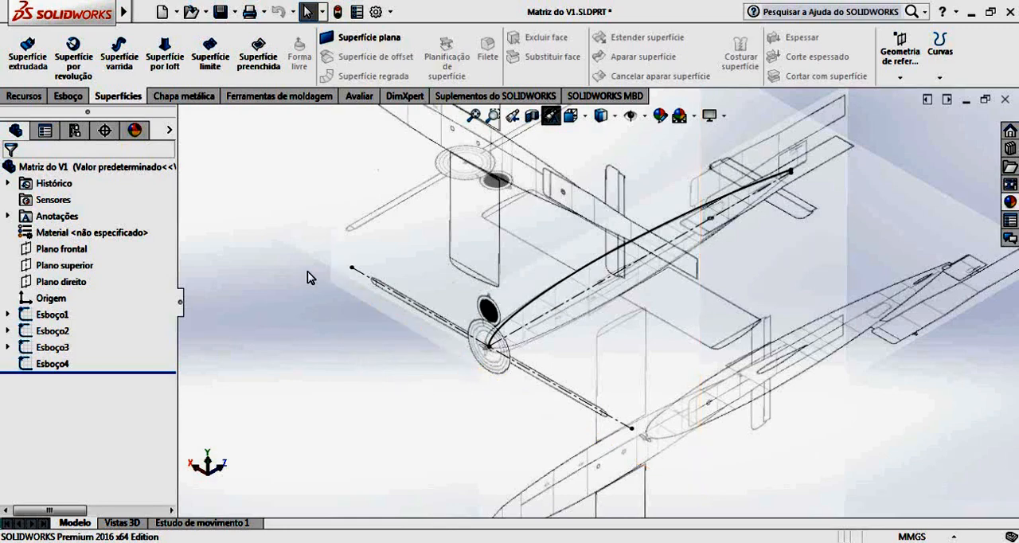
Create a 360° revolved surface from the upper fuselage profile sketch, using the fuselage centerline as the axis.
{"action": "left_click", "coordinate": [73, 58]}
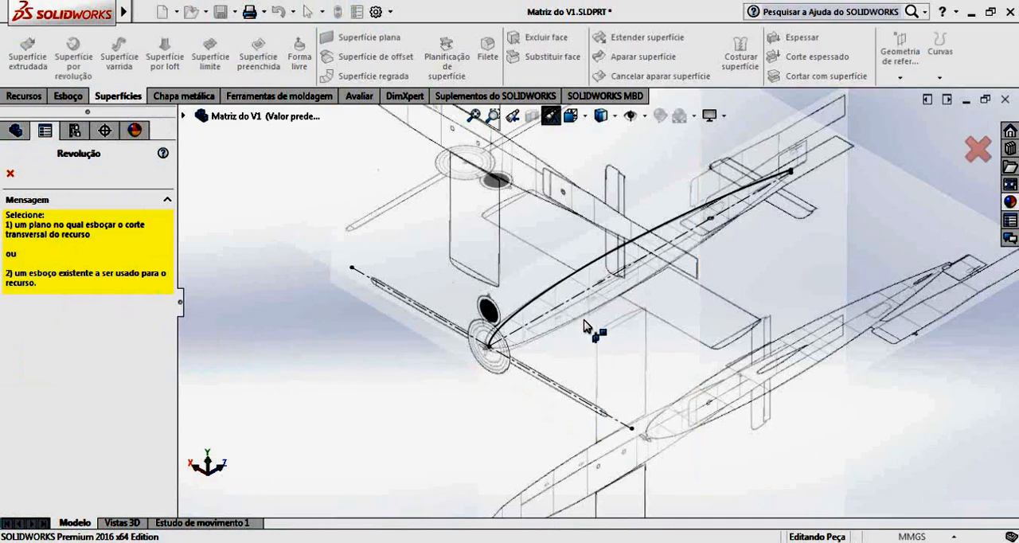
{"action": "left_click", "coordinate": [569, 282]}
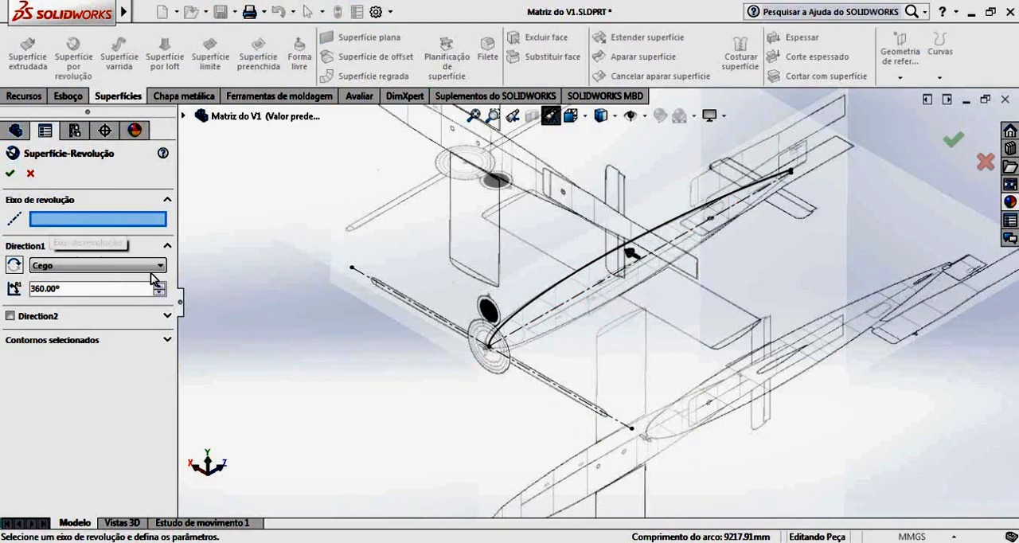
{"action": "left_click", "coordinate": [585, 297]}
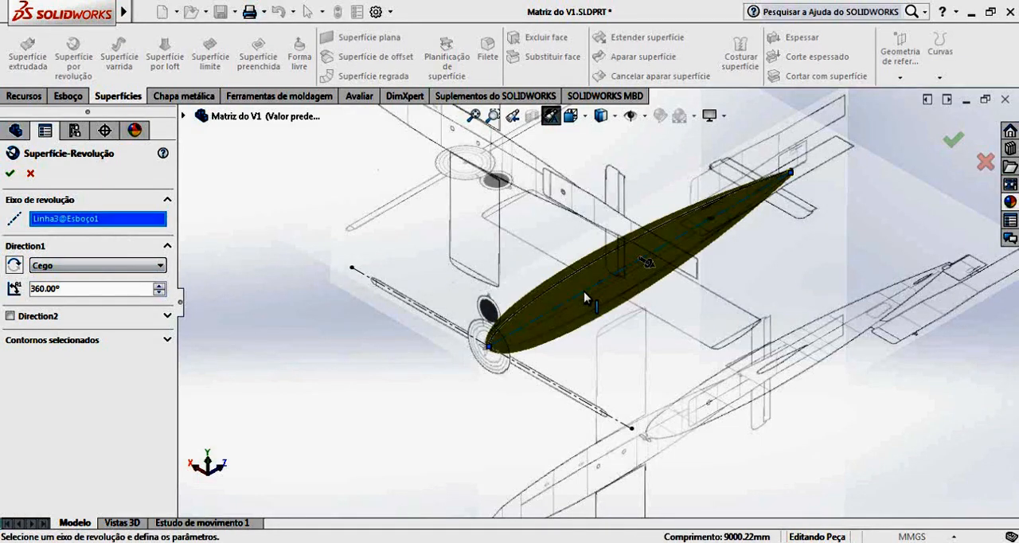
{"action": "scroll", "coordinate": [534, 334], "scroll_direction": "down", "scroll_amount": 5}
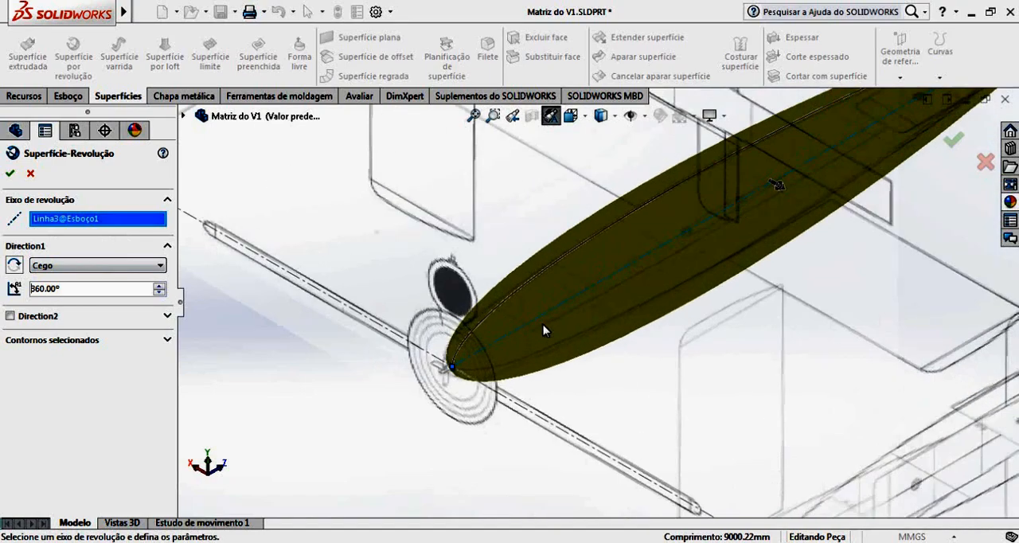
{"action": "middle_click_drag", "start_coordinate": [539, 348], "coordinate": [564, 297]}
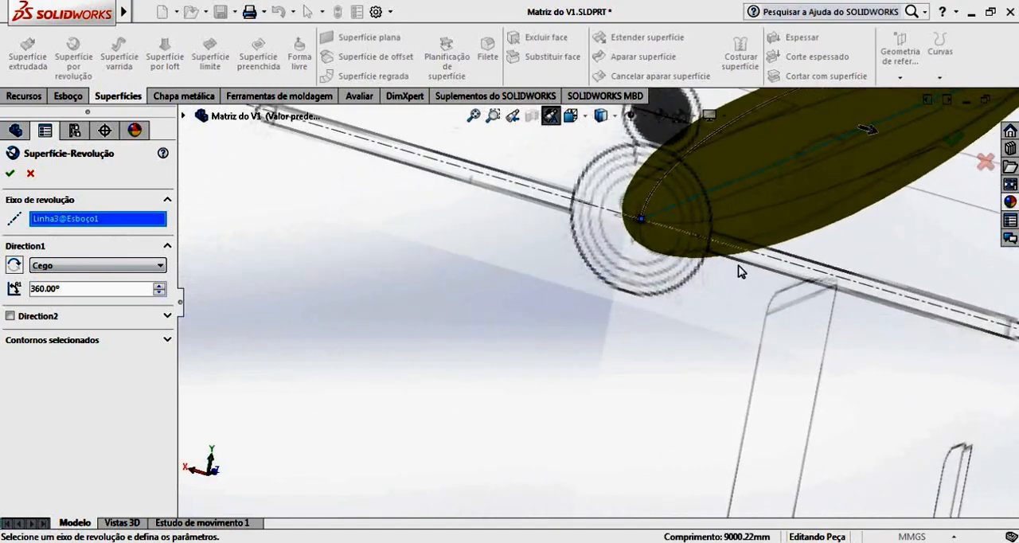
{"action": "scroll", "coordinate": [761, 229], "scroll_direction": "up", "scroll_amount": 4}
{"action": "scroll", "coordinate": [784, 215], "scroll_direction": "down", "scroll_amount": 2}
{"action": "scroll", "coordinate": [800, 205], "scroll_direction": "up", "scroll_amount": 2}
{"action": "middle_click_drag", "start_coordinate": [806, 208], "coordinate": [637, 271]}
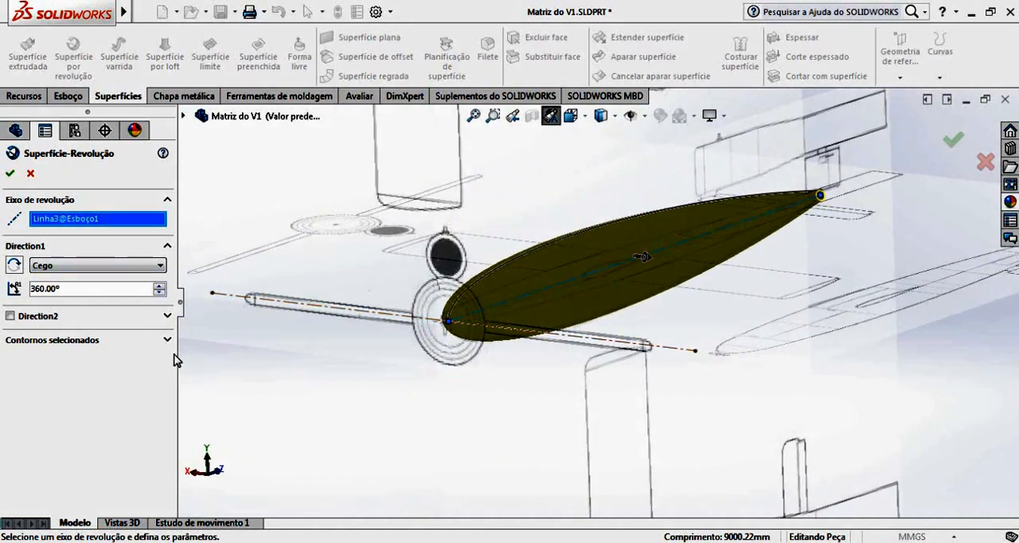
{"action": "left_click", "coordinate": [10, 172]}
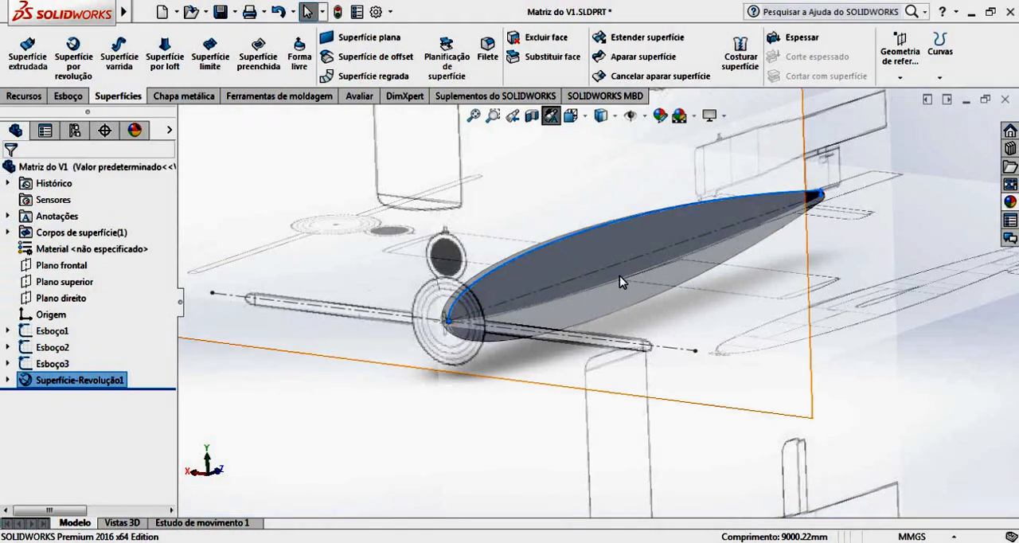
Examine the revolved fuselage surface against the surrounding blueprint pictures from several angles, and clear the selection.
{"action": "middle_click_drag", "start_coordinate": [619, 275], "coordinate": [634, 322]}
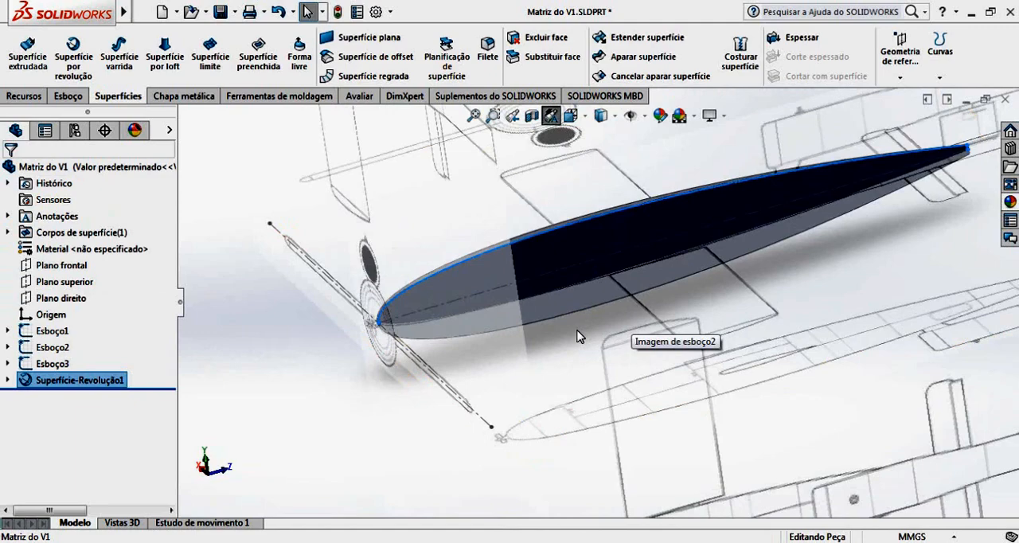
{"action": "scroll", "coordinate": [633, 375], "scroll_direction": "up", "scroll_amount": 3}
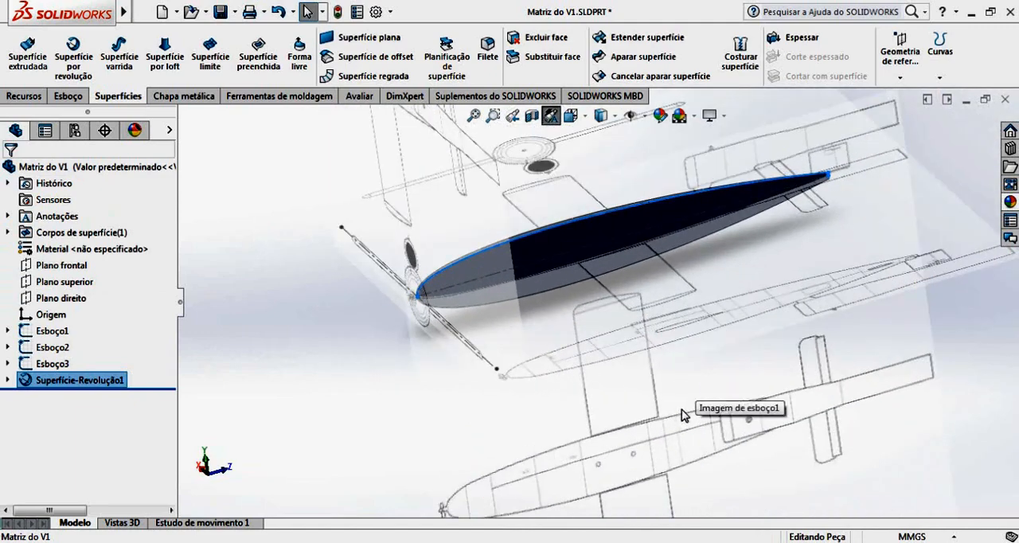
{"action": "scroll", "coordinate": [676, 338], "scroll_direction": "down", "scroll_amount": 4}
{"action": "scroll", "coordinate": [668, 332], "scroll_direction": "down", "scroll_amount": 1}
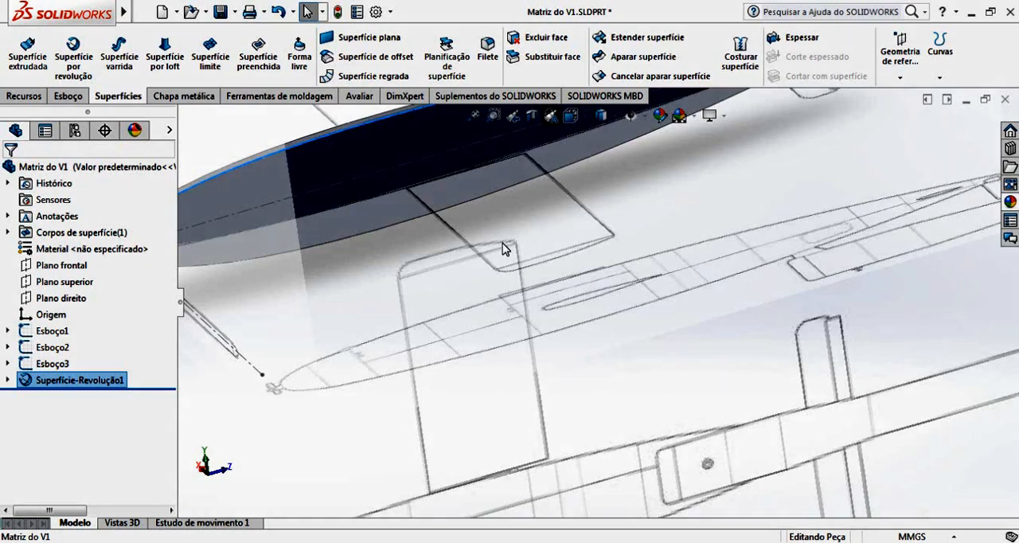
{"action": "scroll", "coordinate": [491, 211], "scroll_direction": "up", "scroll_amount": 3}
{"action": "middle_click_drag", "start_coordinate": [476, 236], "coordinate": [443, 274]}
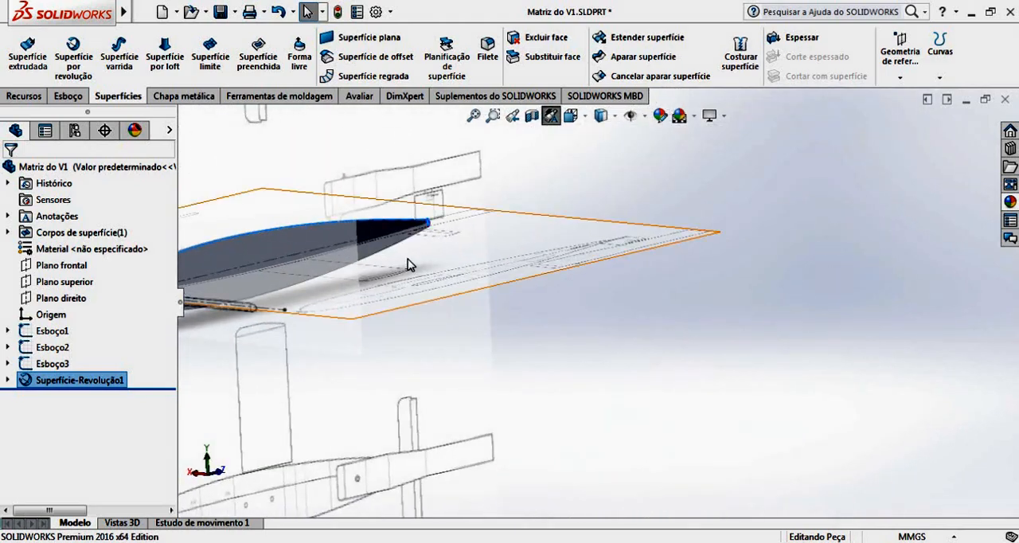
{"action": "scroll", "coordinate": [396, 251], "scroll_direction": "down", "scroll_amount": 1}
{"action": "scroll", "coordinate": [396, 250], "scroll_direction": "up", "scroll_amount": 2}
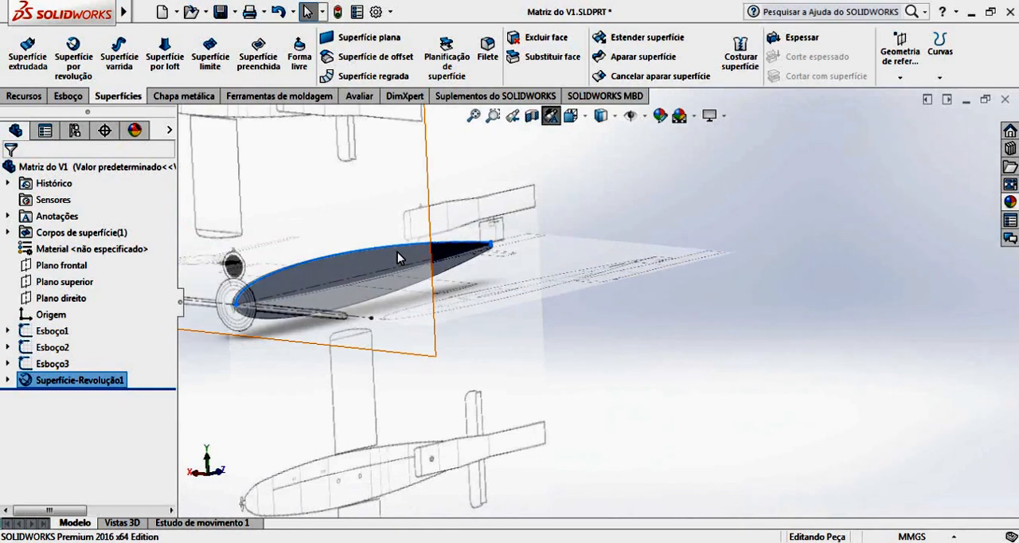
{"action": "middle_click_drag", "start_coordinate": [376, 306], "coordinate": [824, 331]}
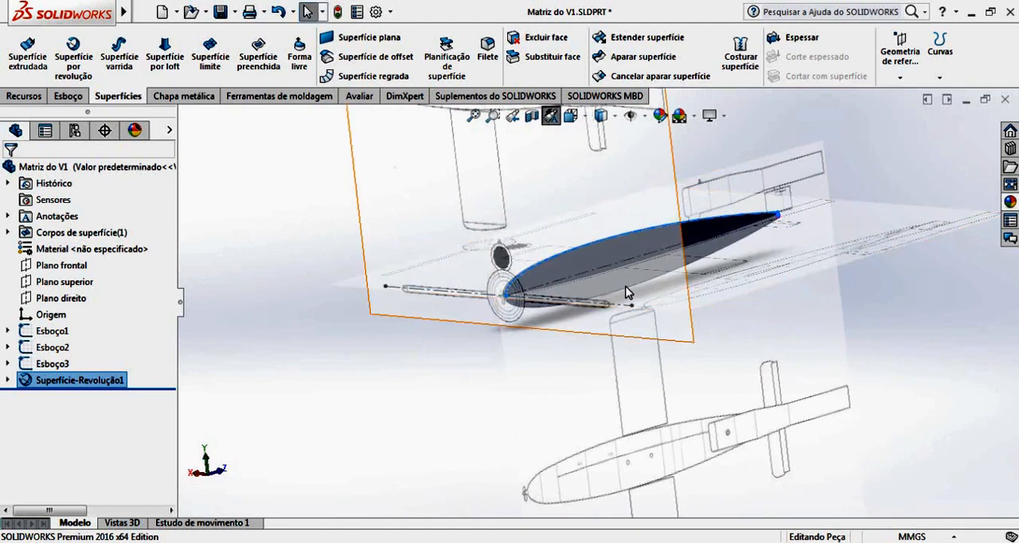
{"action": "scroll", "coordinate": [595, 273], "scroll_direction": "down", "scroll_amount": 4}
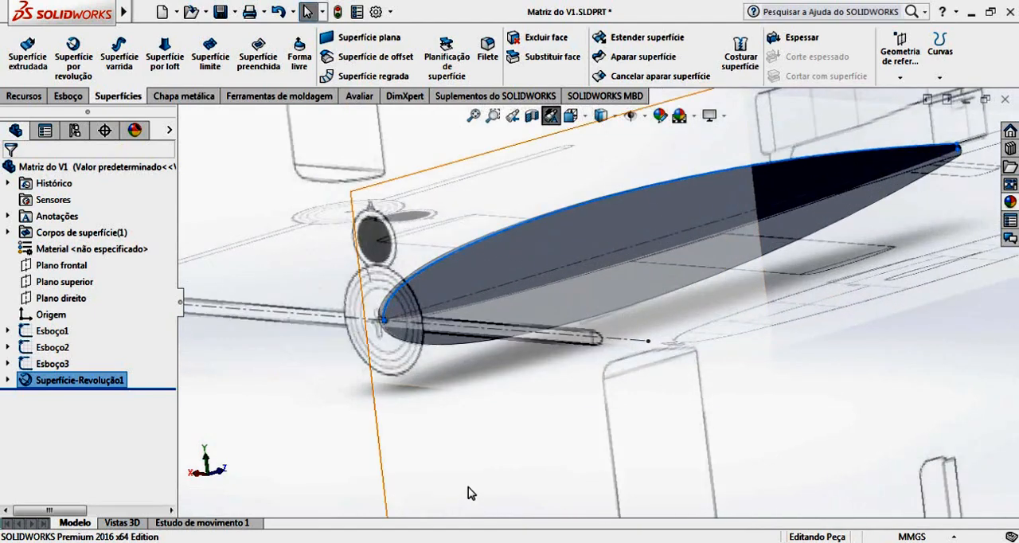
{"action": "left_click", "coordinate": [253, 410]}
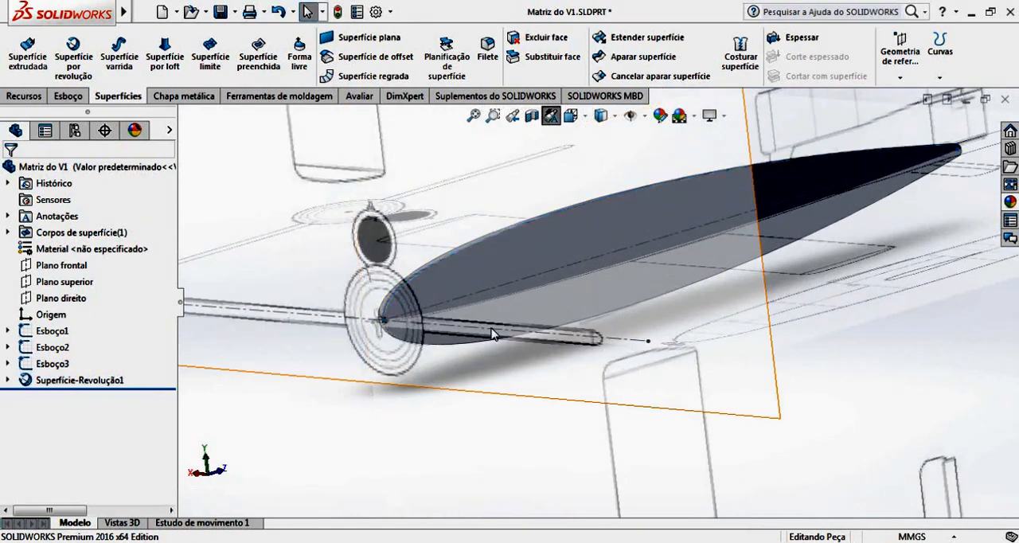
Save the part with the revolved surface under the new name fuselagem in the 01 - V1 folder.
{"action": "scroll", "coordinate": [629, 266], "scroll_direction": "up", "scroll_amount": 2}
{"action": "middle_click_drag", "start_coordinate": [629, 266], "coordinate": [603, 352]}
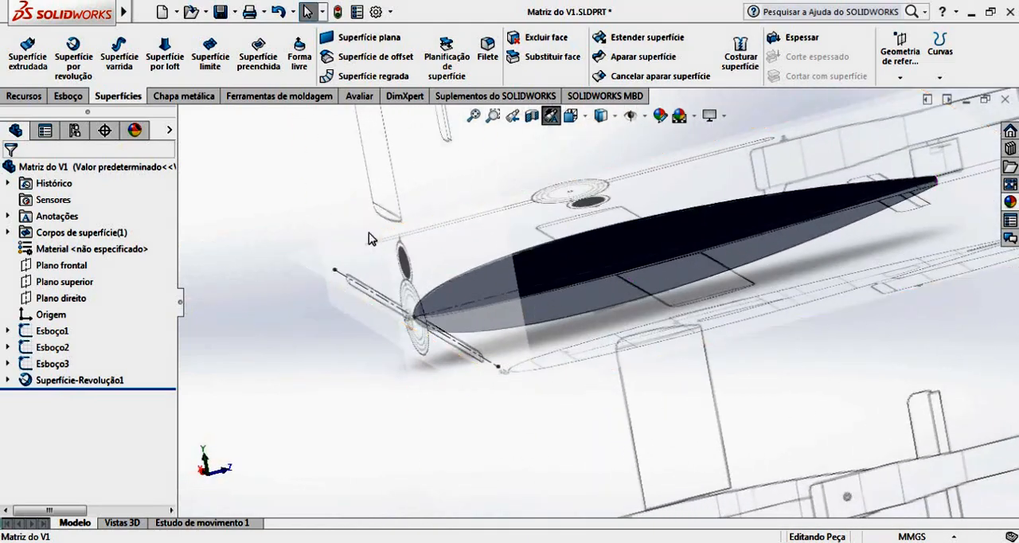
{"action": "left_click", "coordinate": [236, 13]}
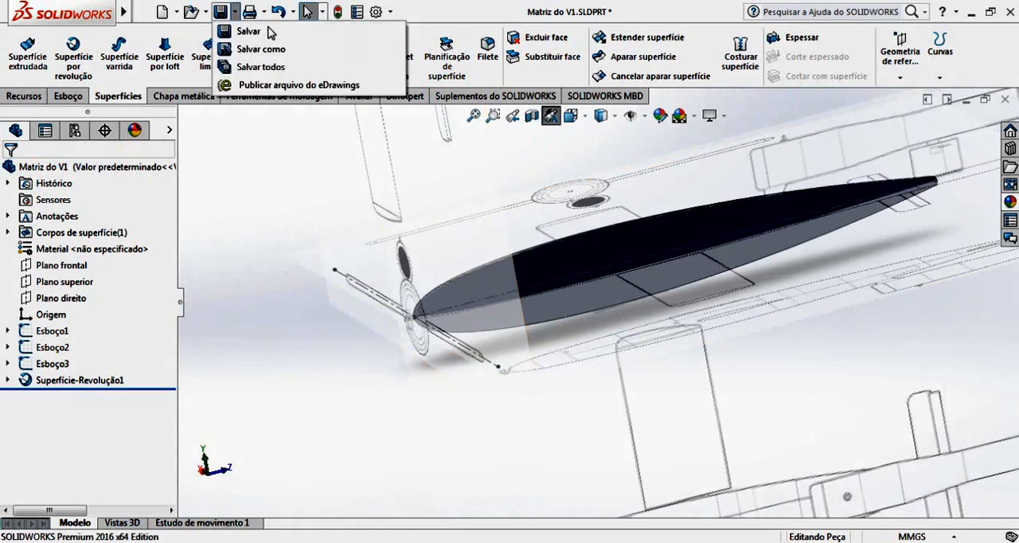
{"action": "mouse_move", "coordinate": [236, 14]}
{"action": "left_click", "coordinate": [243, 48]}
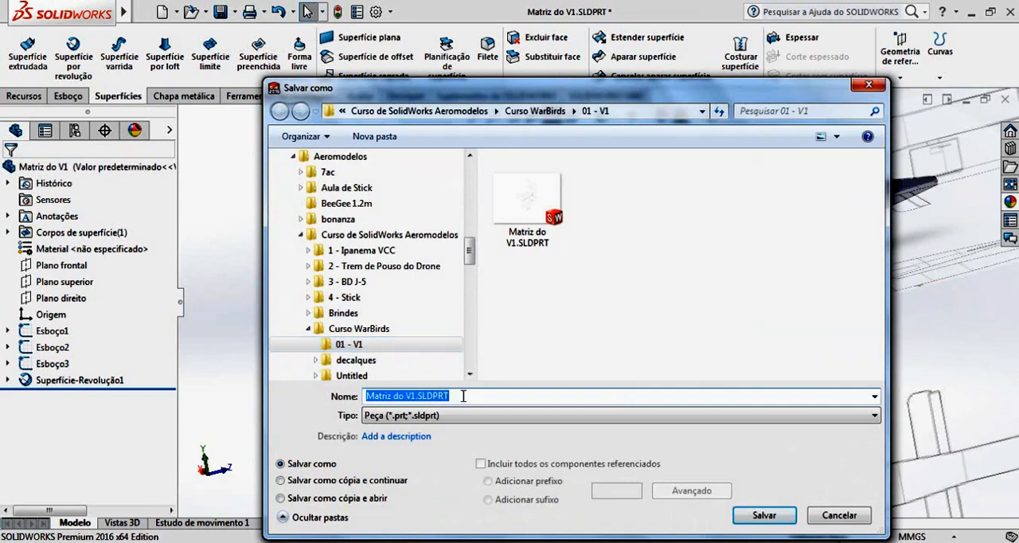
{"action": "type", "text": "fusel"}
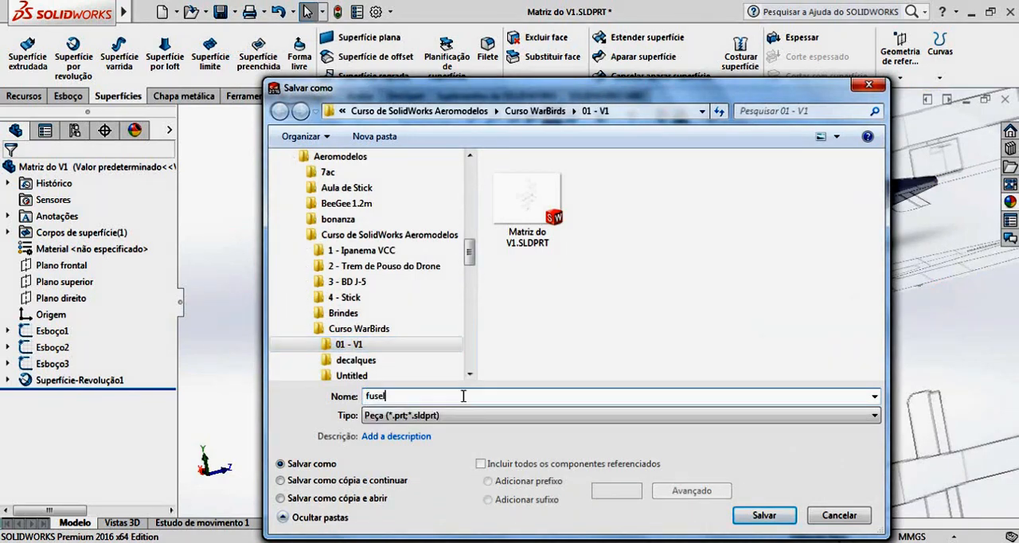
{"action": "type", "text": "agem"}
{"action": "left_click", "coordinate": [772, 516]}
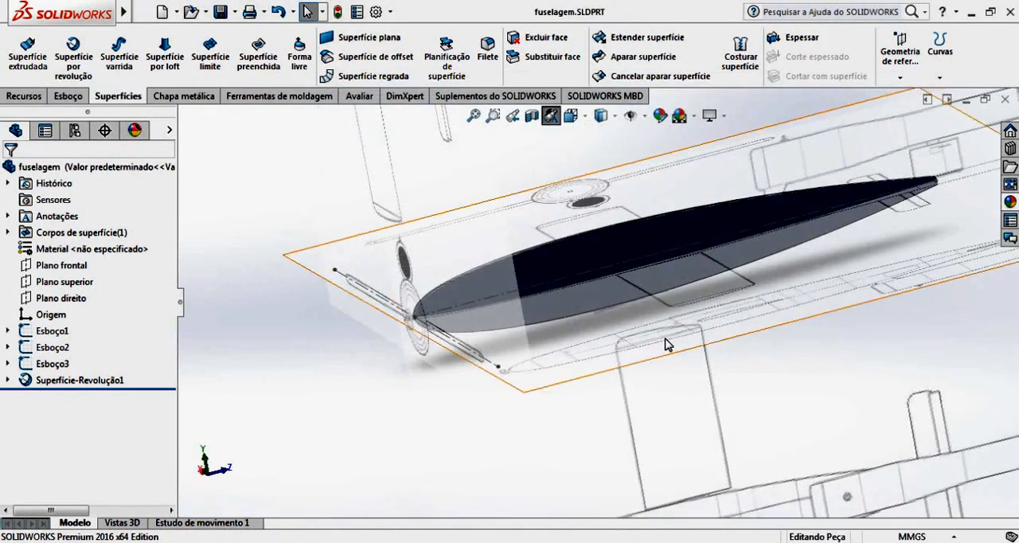
Examine the lower plan-view blueprint picture, closely checking where the wing root meets the fuselage outline.
{"action": "middle_click_drag", "start_coordinate": [649, 318], "coordinate": [502, 335]}
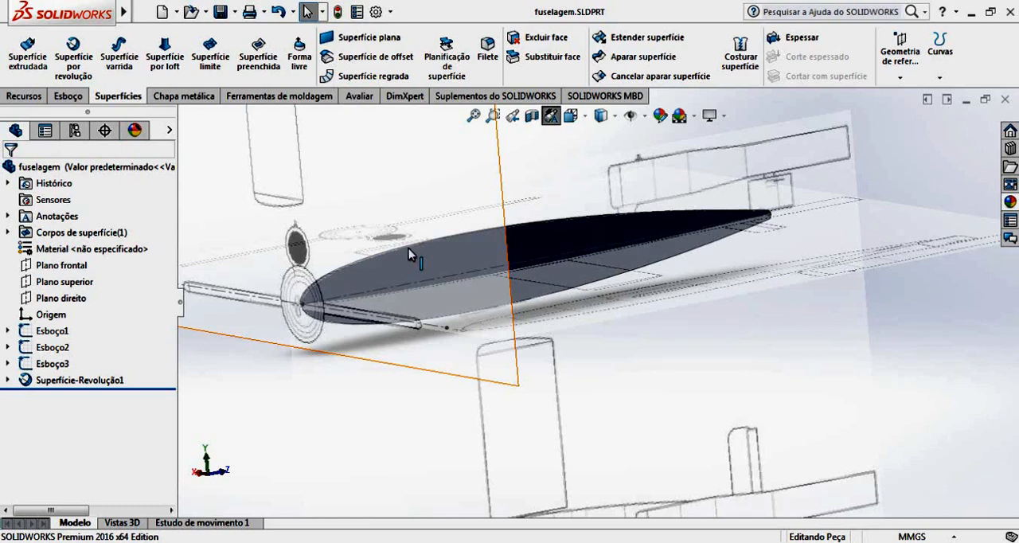
{"action": "key", "text": "f"}
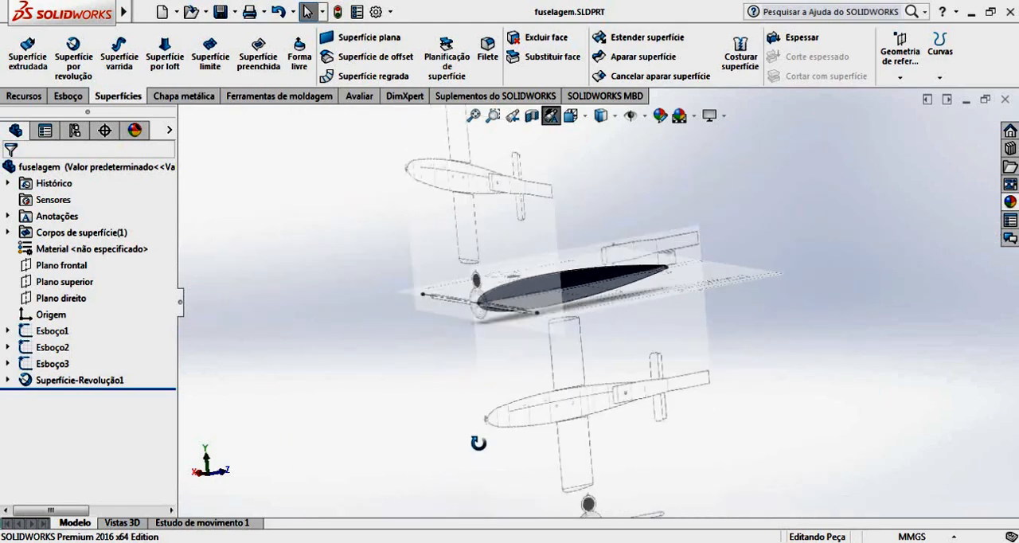
{"action": "key", "text": "f"}
{"action": "middle_click_drag", "start_coordinate": [477, 442], "coordinate": [493, 414]}
{"action": "mouse_move", "coordinate": [555, 371]}
{"action": "middle_mouse_down"}
{"action": "mouse_move", "coordinate": [525, 360]}
{"action": "mouse_move", "coordinate": [572, 365]}
{"action": "middle_mouse_up"}
{"action": "scroll", "coordinate": [609, 377], "scroll_direction": "down", "scroll_amount": 4}
{"action": "scroll", "coordinate": [605, 395], "scroll_direction": "down", "scroll_amount": 2}
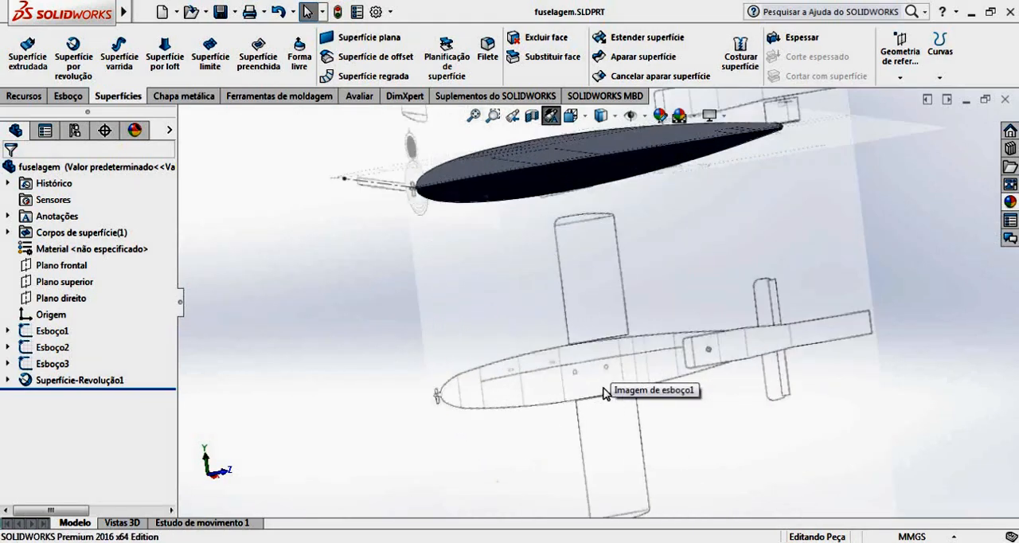
{"action": "scroll", "coordinate": [605, 393], "scroll_direction": "down", "scroll_amount": 3}
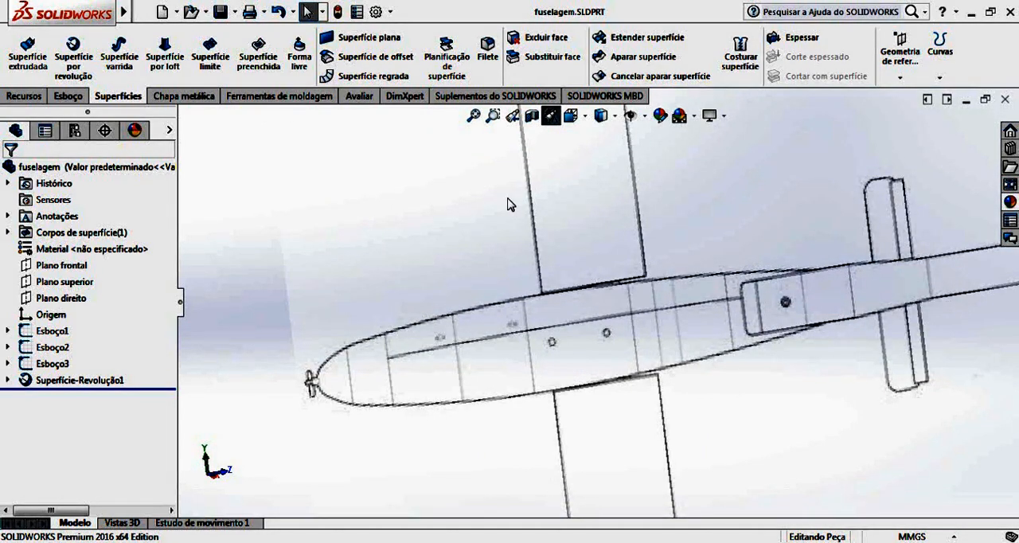
{"action": "scroll", "coordinate": [626, 276], "scroll_direction": "down", "scroll_amount": 5}
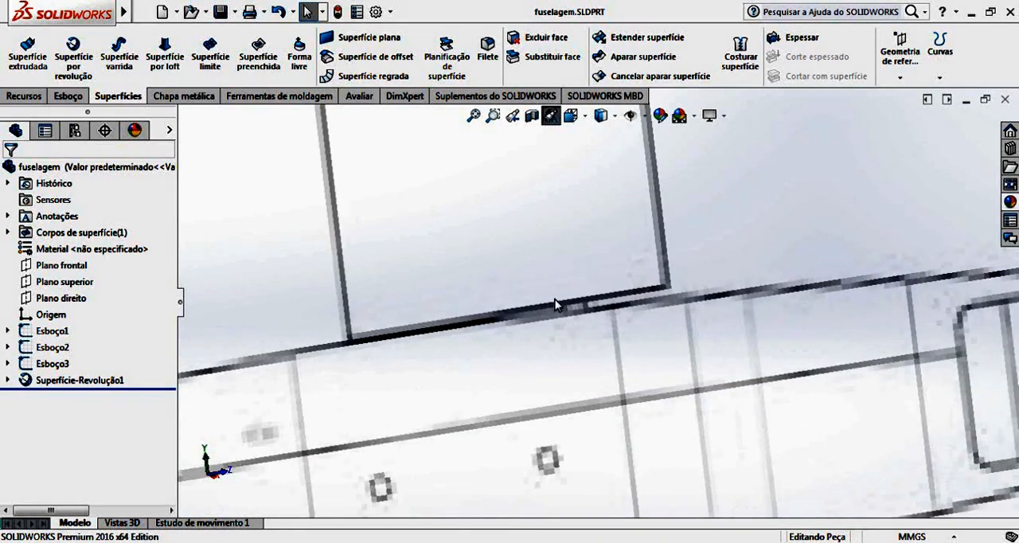
{"action": "scroll", "coordinate": [677, 294], "scroll_direction": "up", "scroll_amount": 10}
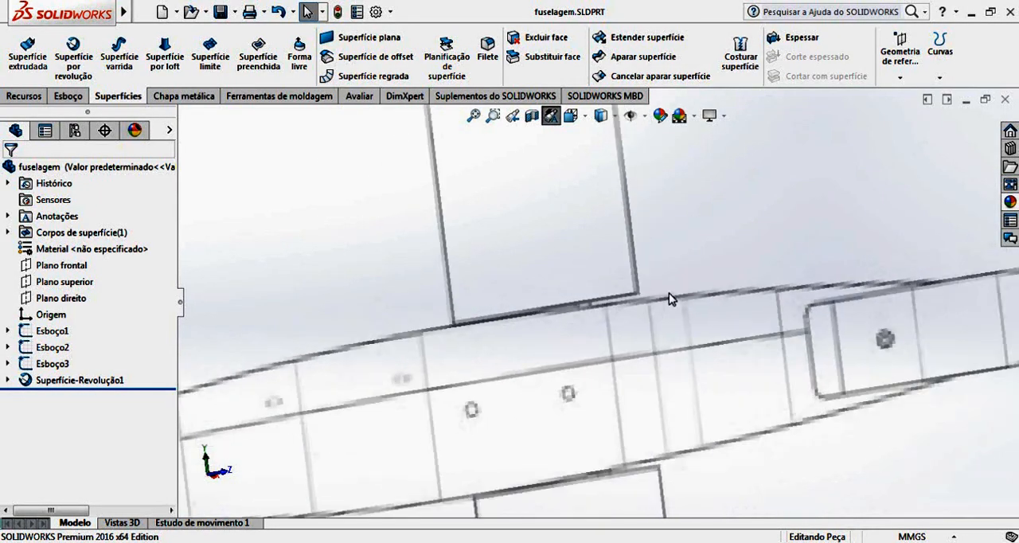
{"action": "scroll", "coordinate": [605, 348], "scroll_direction": "down", "scroll_amount": 2}
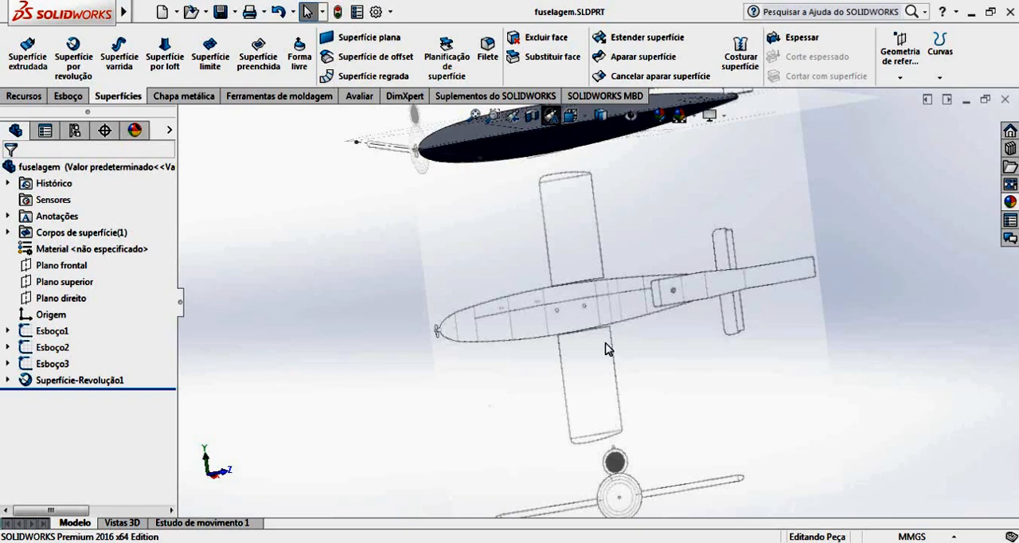
Compare the whole revolved fuselage with the surrounding blueprint pictures, from the side and from above.
{"action": "scroll", "coordinate": [595, 221], "scroll_direction": "up", "scroll_amount": 3}
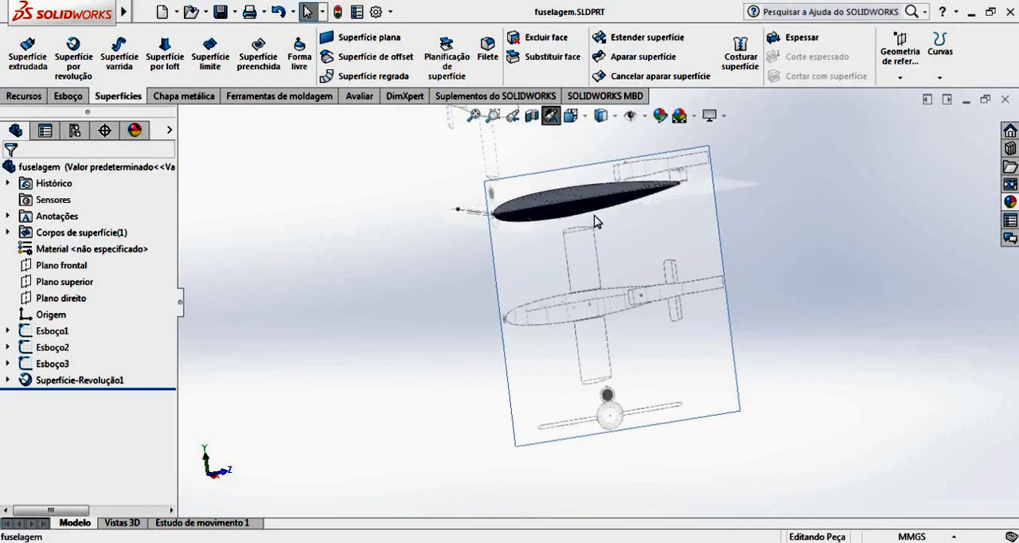
{"action": "scroll", "coordinate": [591, 213], "scroll_direction": "down", "scroll_amount": 6}
{"action": "middle_click_drag", "start_coordinate": [577, 222], "coordinate": [634, 284]}
{"action": "scroll", "coordinate": [639, 289], "scroll_direction": "up", "scroll_amount": 5}
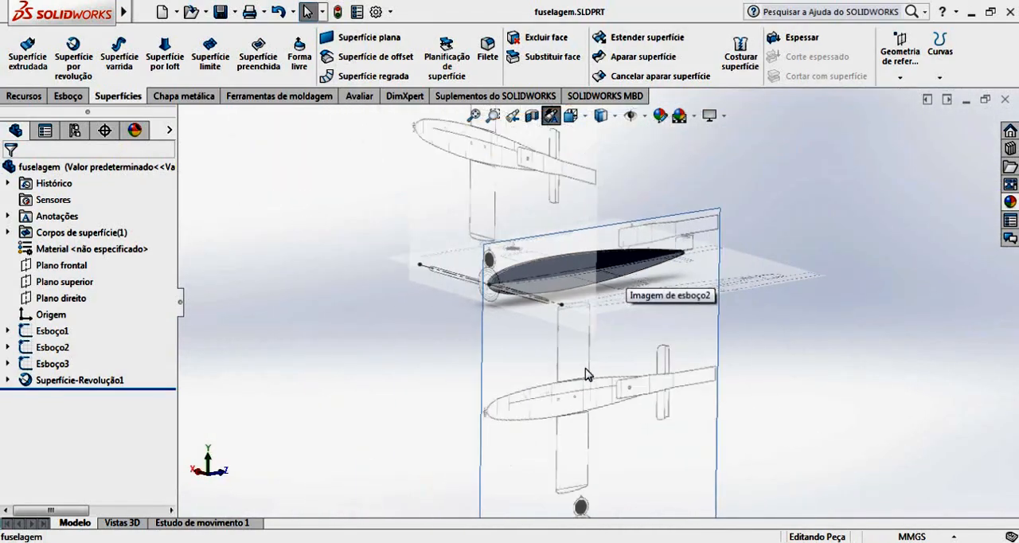
{"action": "scroll", "coordinate": [582, 278], "scroll_direction": "down", "scroll_amount": 3}
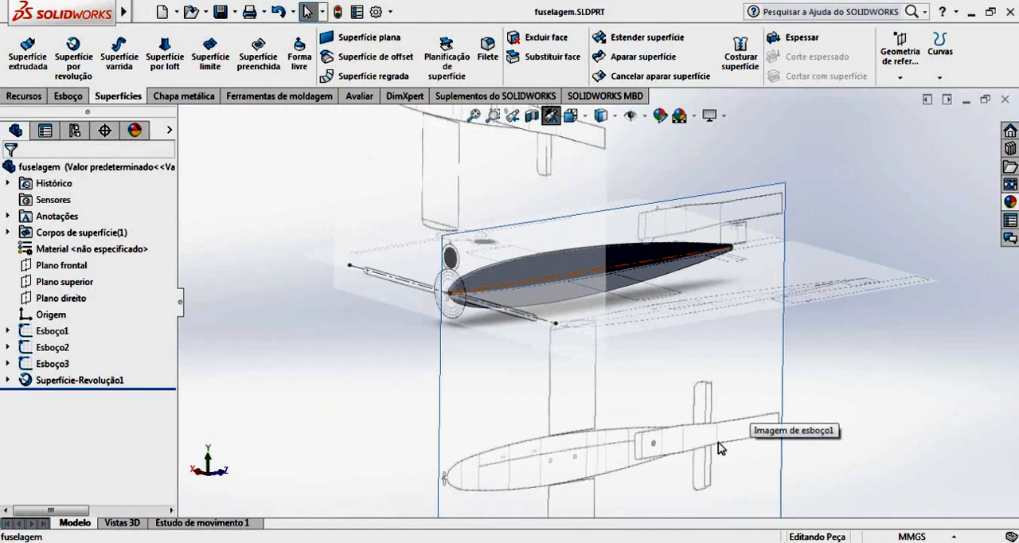
{"action": "scroll", "coordinate": [719, 448], "scroll_direction": "down", "scroll_amount": 2}
{"action": "middle_click_drag", "start_coordinate": [719, 448], "coordinate": [667, 363]}
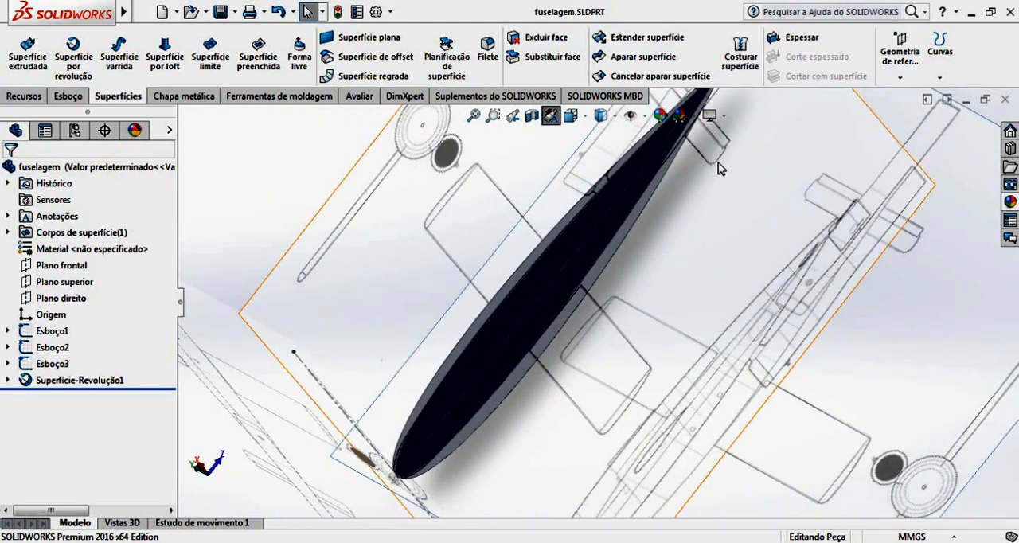
{"action": "mouse_move", "coordinate": [719, 167]}
{"action": "middle_mouse_down"}
{"action": "mouse_move", "coordinate": [708, 112]}
{"action": "mouse_move", "coordinate": [715, 128]}
{"action": "middle_mouse_up"}
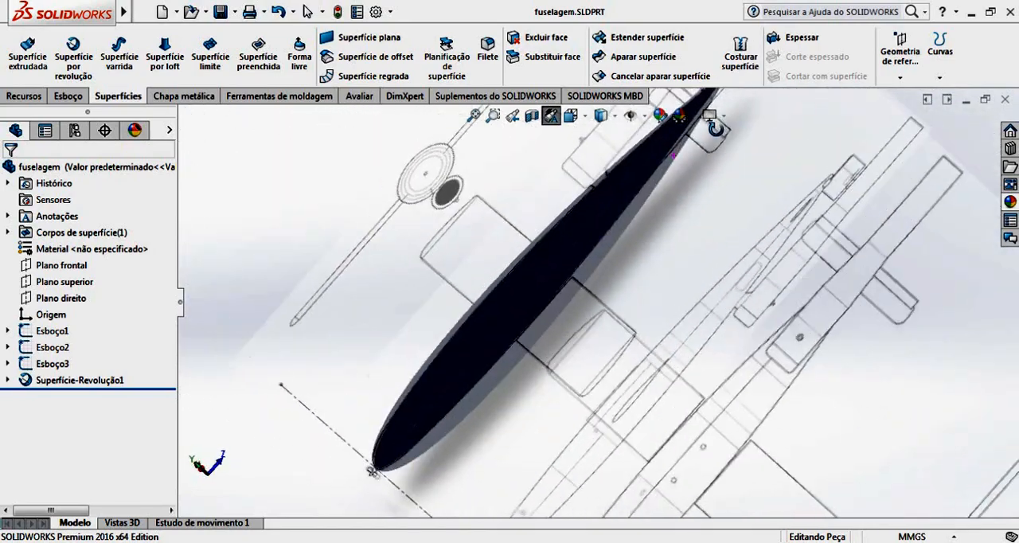
Inspect the fuselage's tail end against the blueprint's tail fin and engine outlines, finishing with a view from the nose side.
{"action": "scroll", "coordinate": [713, 127], "scroll_direction": "down", "scroll_amount": 5}
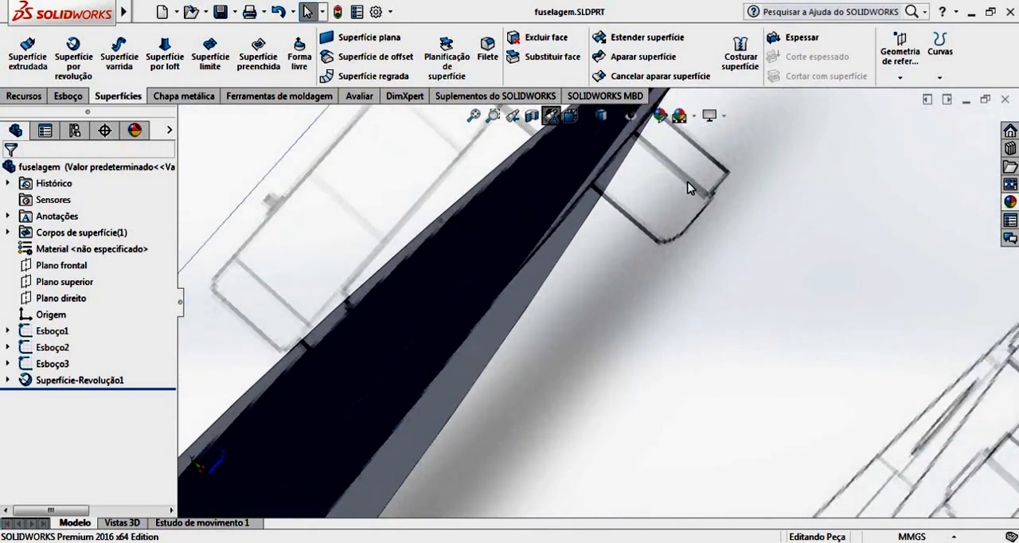
{"action": "mouse_move", "coordinate": [690, 188]}
{"action": "middle_mouse_down"}
{"action": "mouse_move", "coordinate": [730, 191]}
{"action": "mouse_move", "coordinate": [737, 170]}
{"action": "mouse_move", "coordinate": [714, 169]}
{"action": "mouse_move", "coordinate": [596, 228]}
{"action": "mouse_move", "coordinate": [540, 207]}
{"action": "middle_mouse_up"}
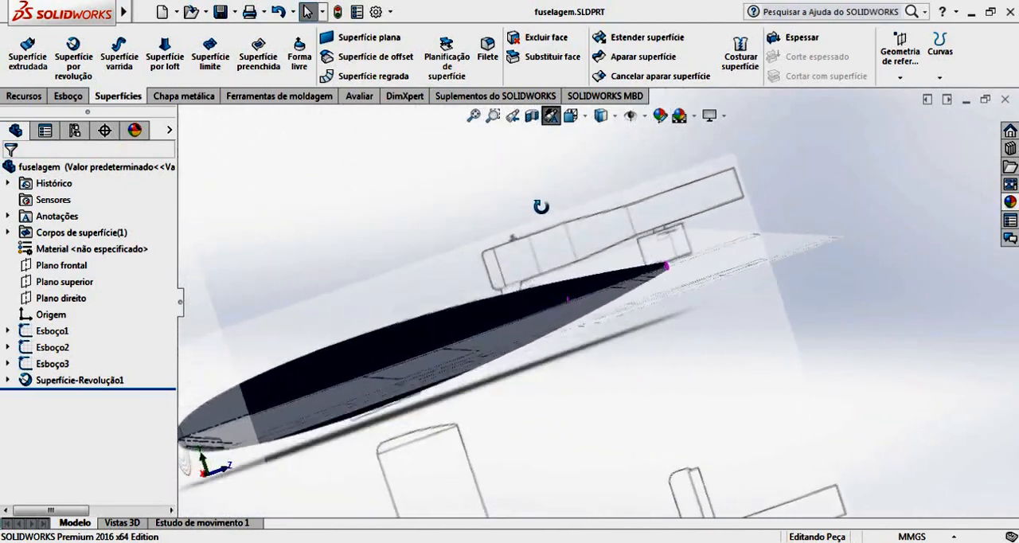
{"action": "scroll", "coordinate": [629, 266], "scroll_direction": "down", "scroll_amount": 5}
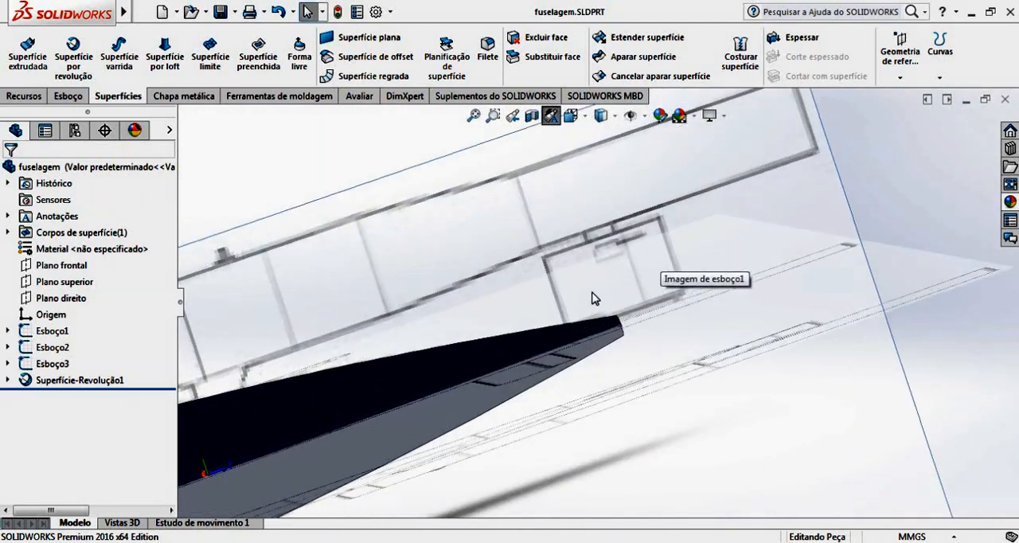
{"action": "mouse_move", "coordinate": [569, 320]}
{"action": "middle_mouse_down"}
{"action": "mouse_move", "coordinate": [619, 285]}
{"action": "mouse_move", "coordinate": [580, 242]}
{"action": "middle_mouse_up"}
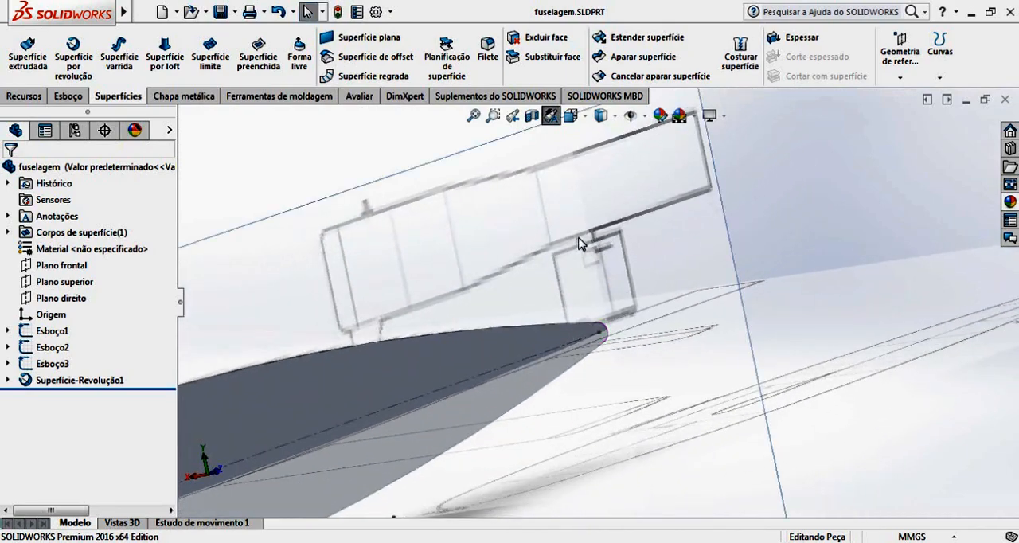
{"action": "middle_click_drag", "start_coordinate": [527, 319], "coordinate": [667, 303]}
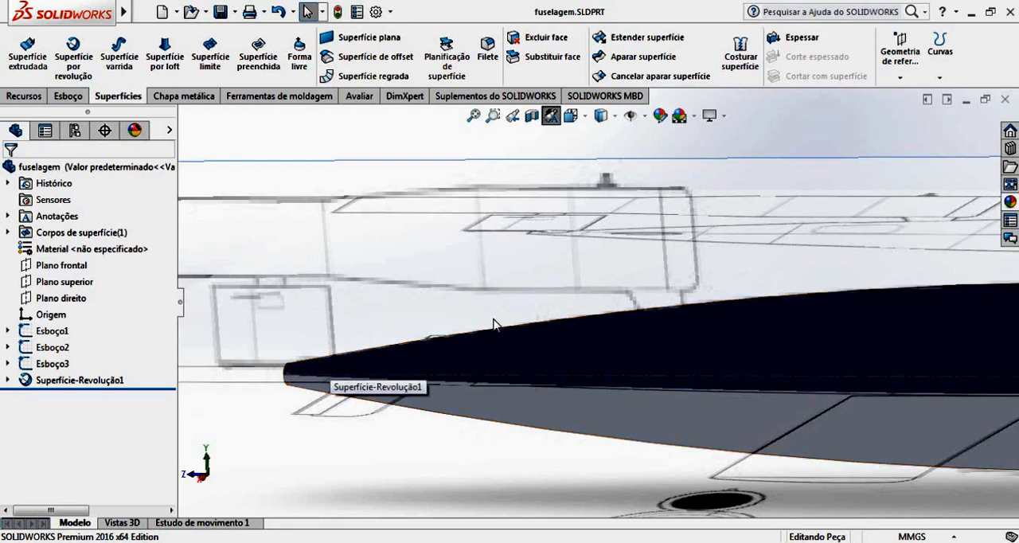
{"action": "scroll", "coordinate": [477, 322], "scroll_direction": "up", "scroll_amount": 2}
{"action": "middle_click_drag", "start_coordinate": [546, 404], "coordinate": [454, 429]}
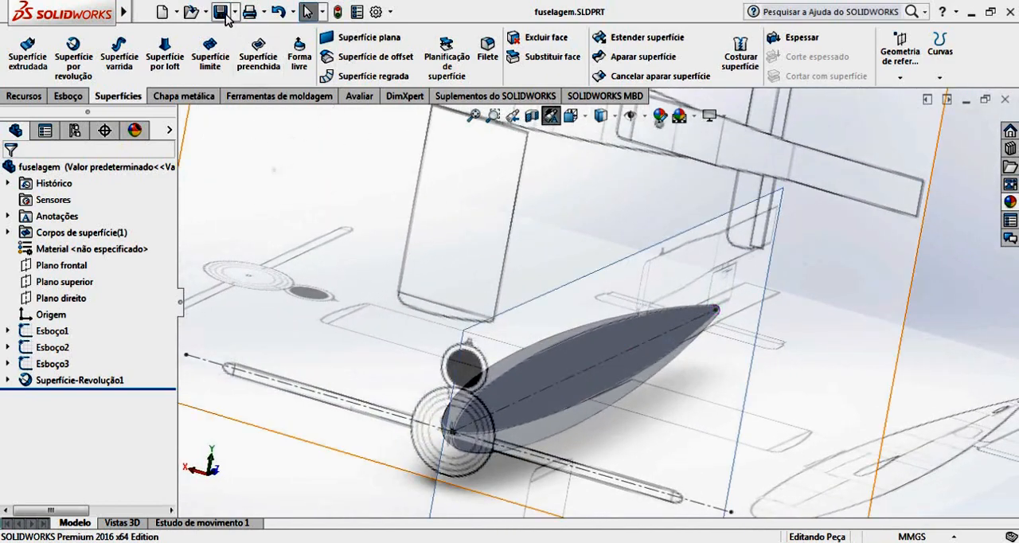